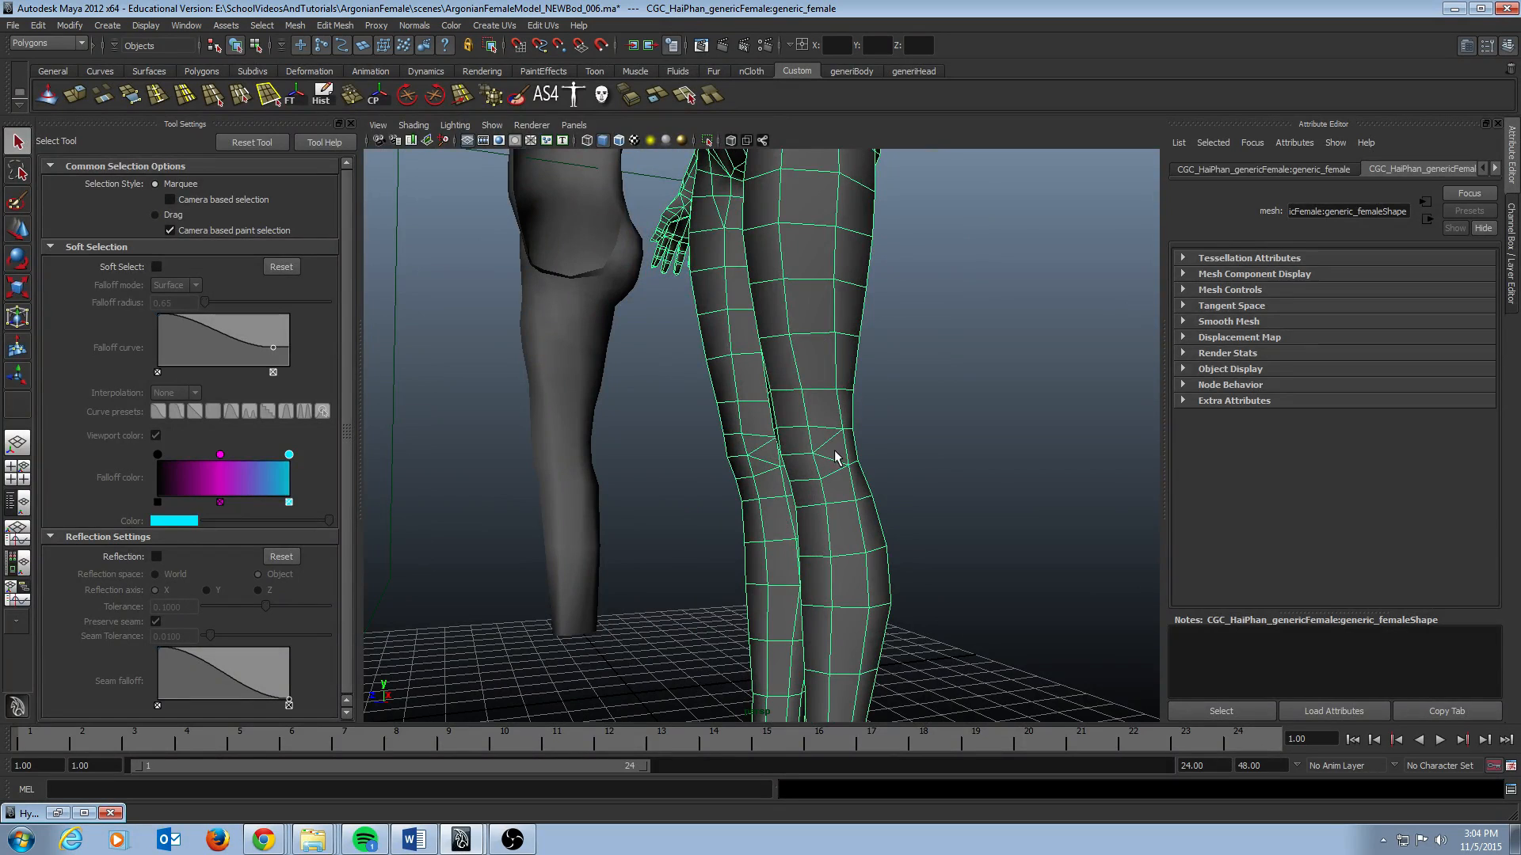
Examine the edge layout around the knee of the generic female mesh, selecting individual edges and the triangular face there
mouse_move(843, 448)
alt+mouse_down()
mouse_move(828, 451)
mouse_move(841, 459)
alt+mouse_up()
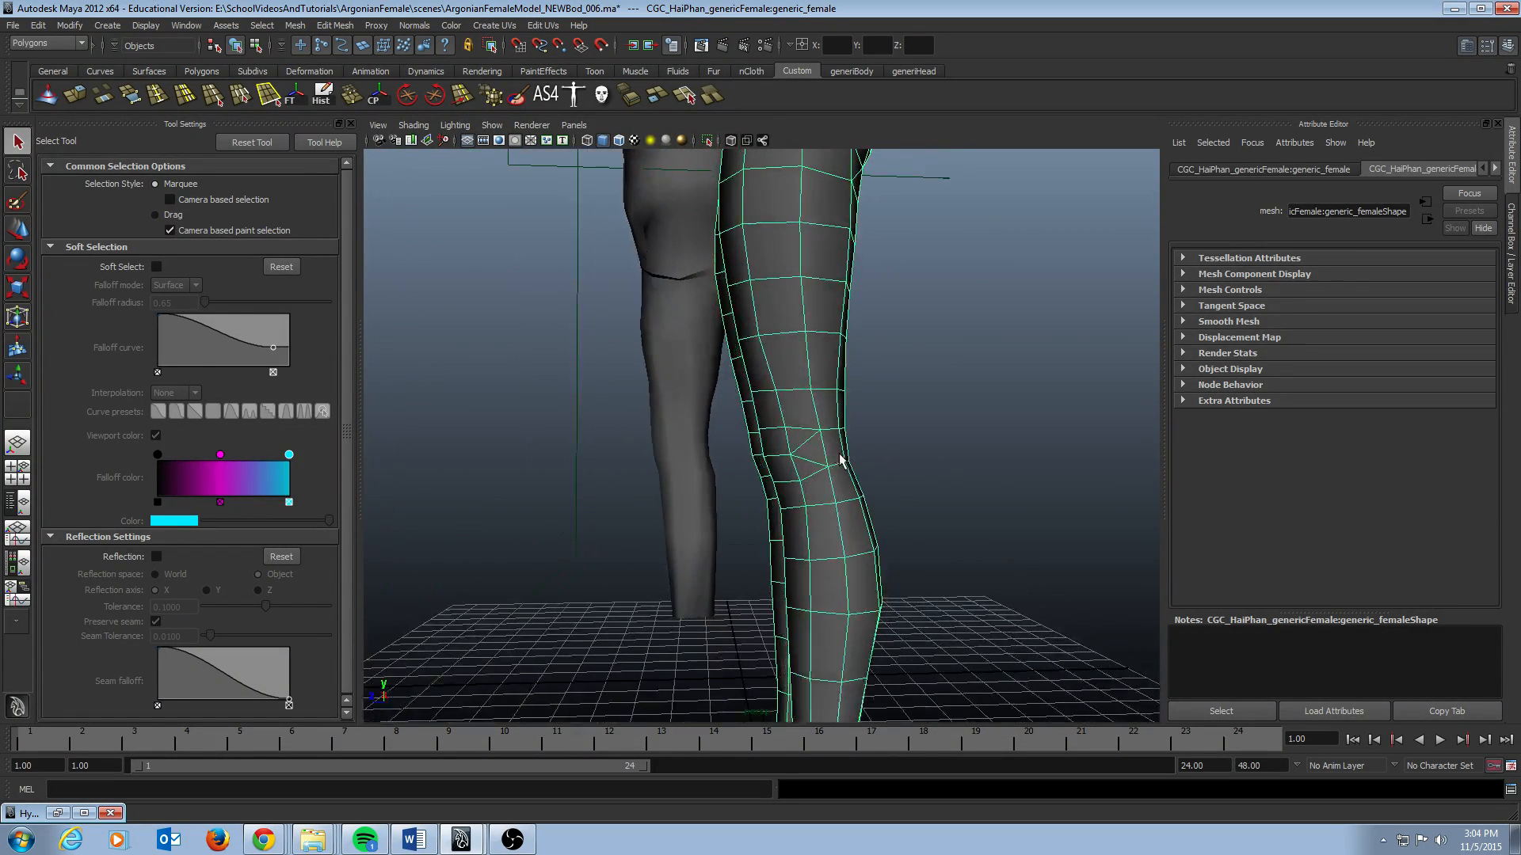
key(F10)
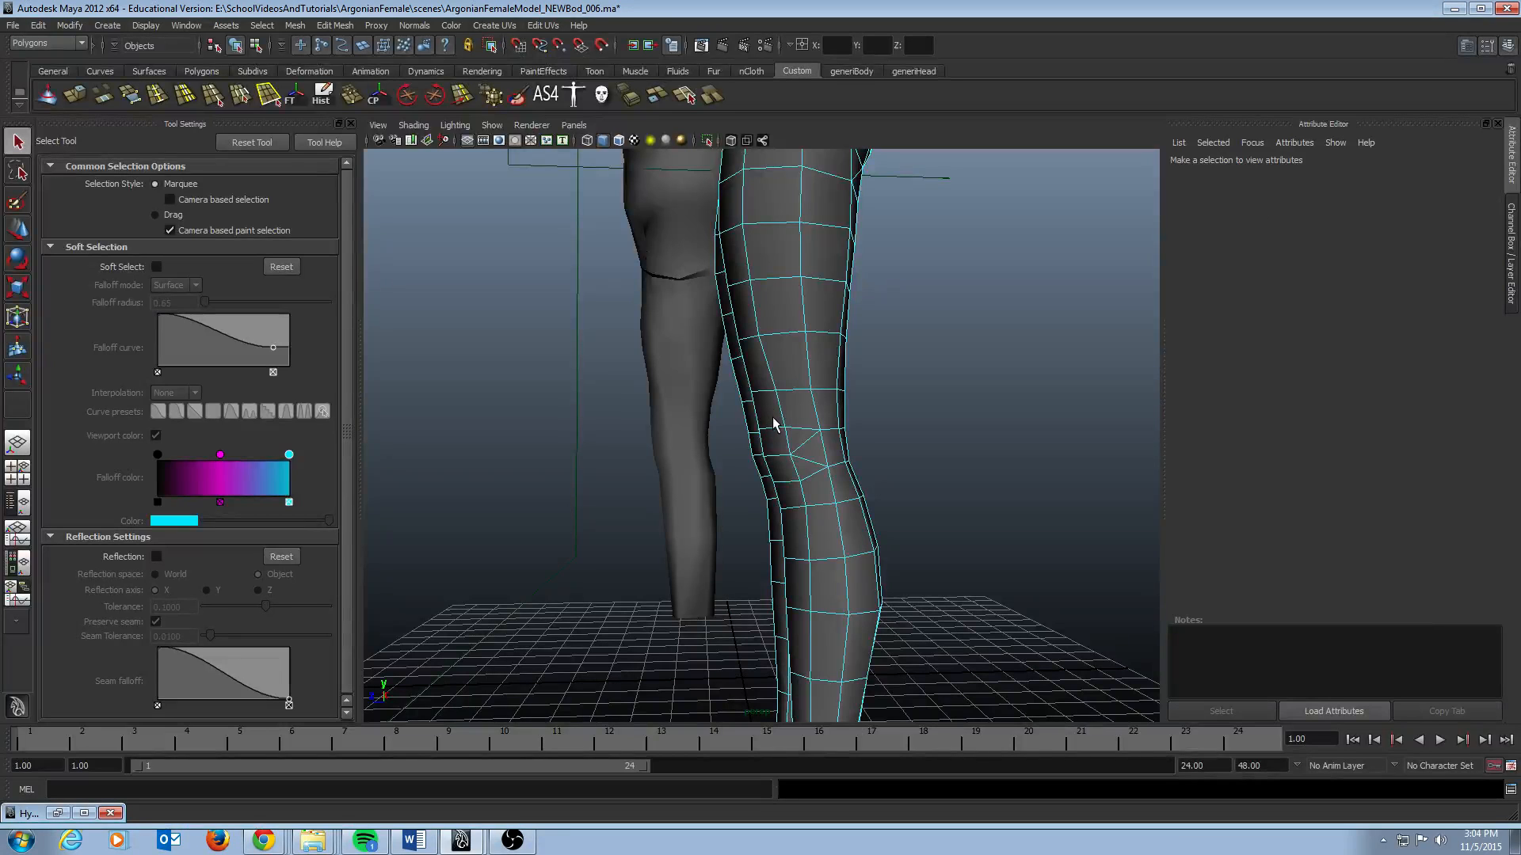
click(779, 456)
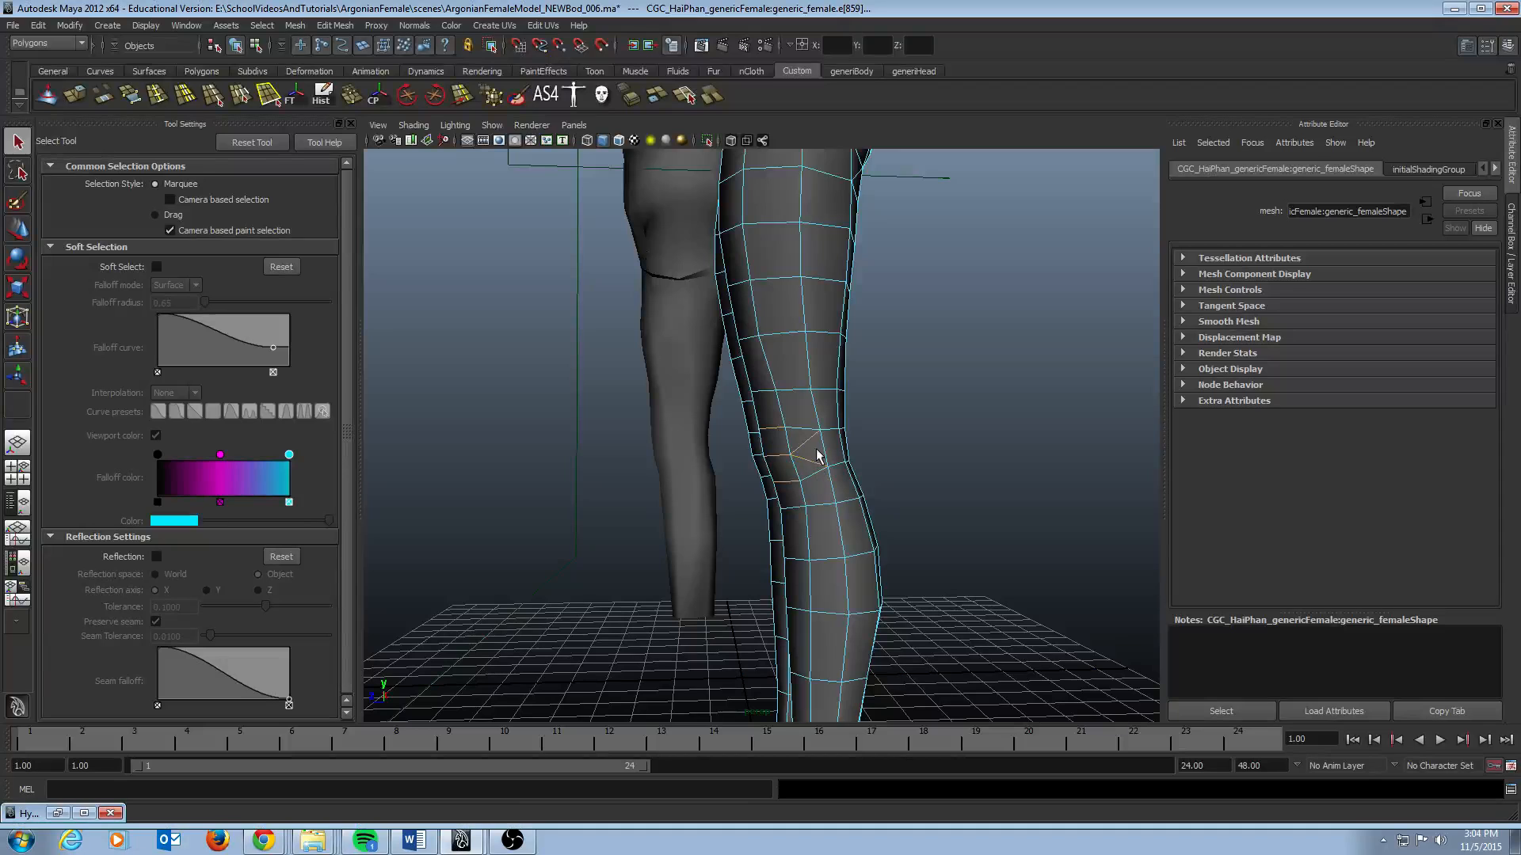
click(808, 453)
alt+drag(957, 476, 873, 445)
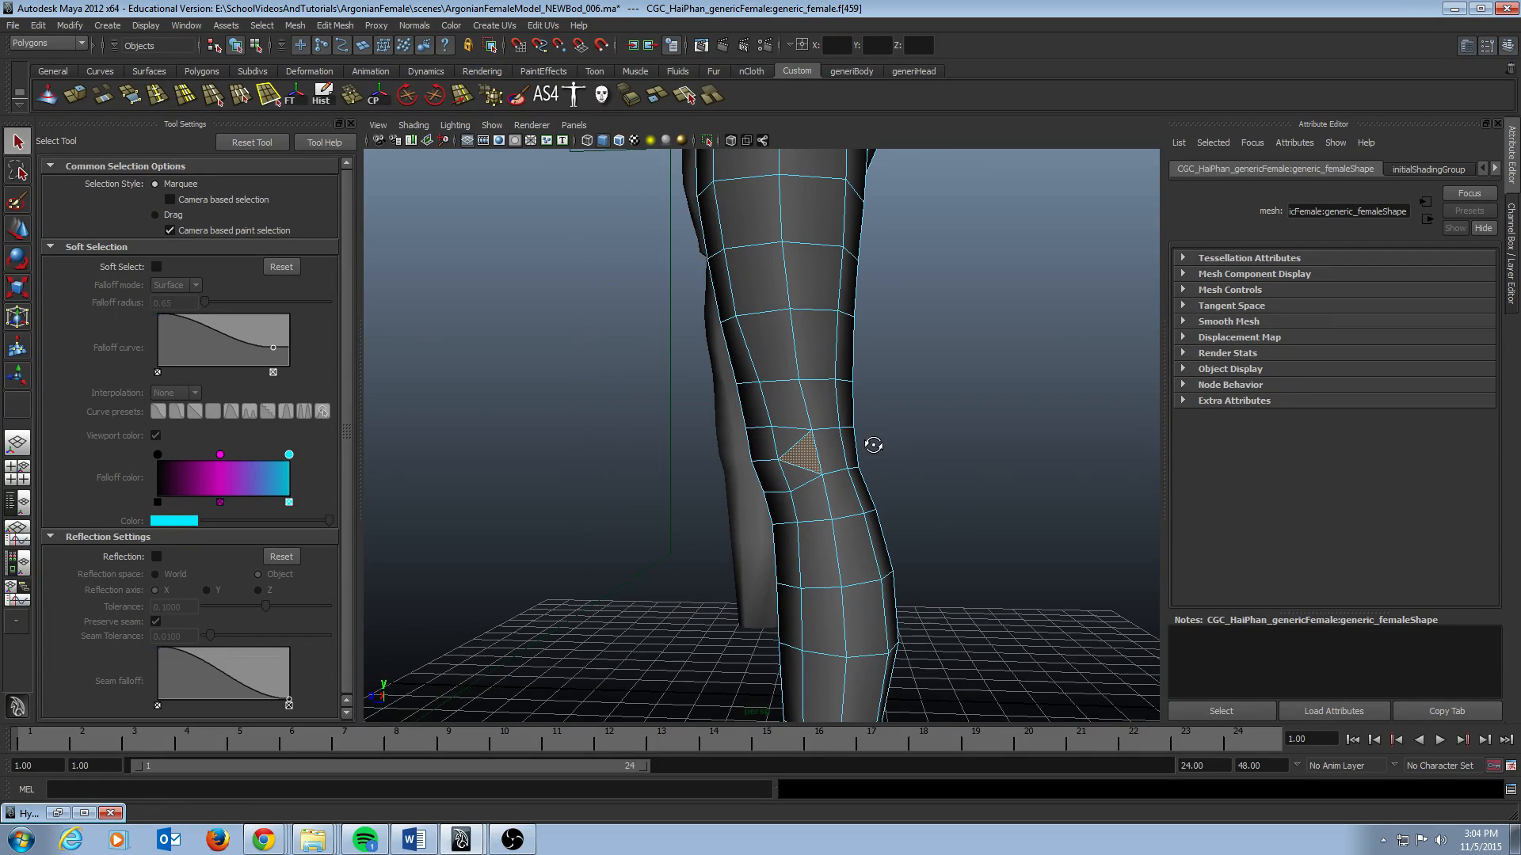
click(825, 432)
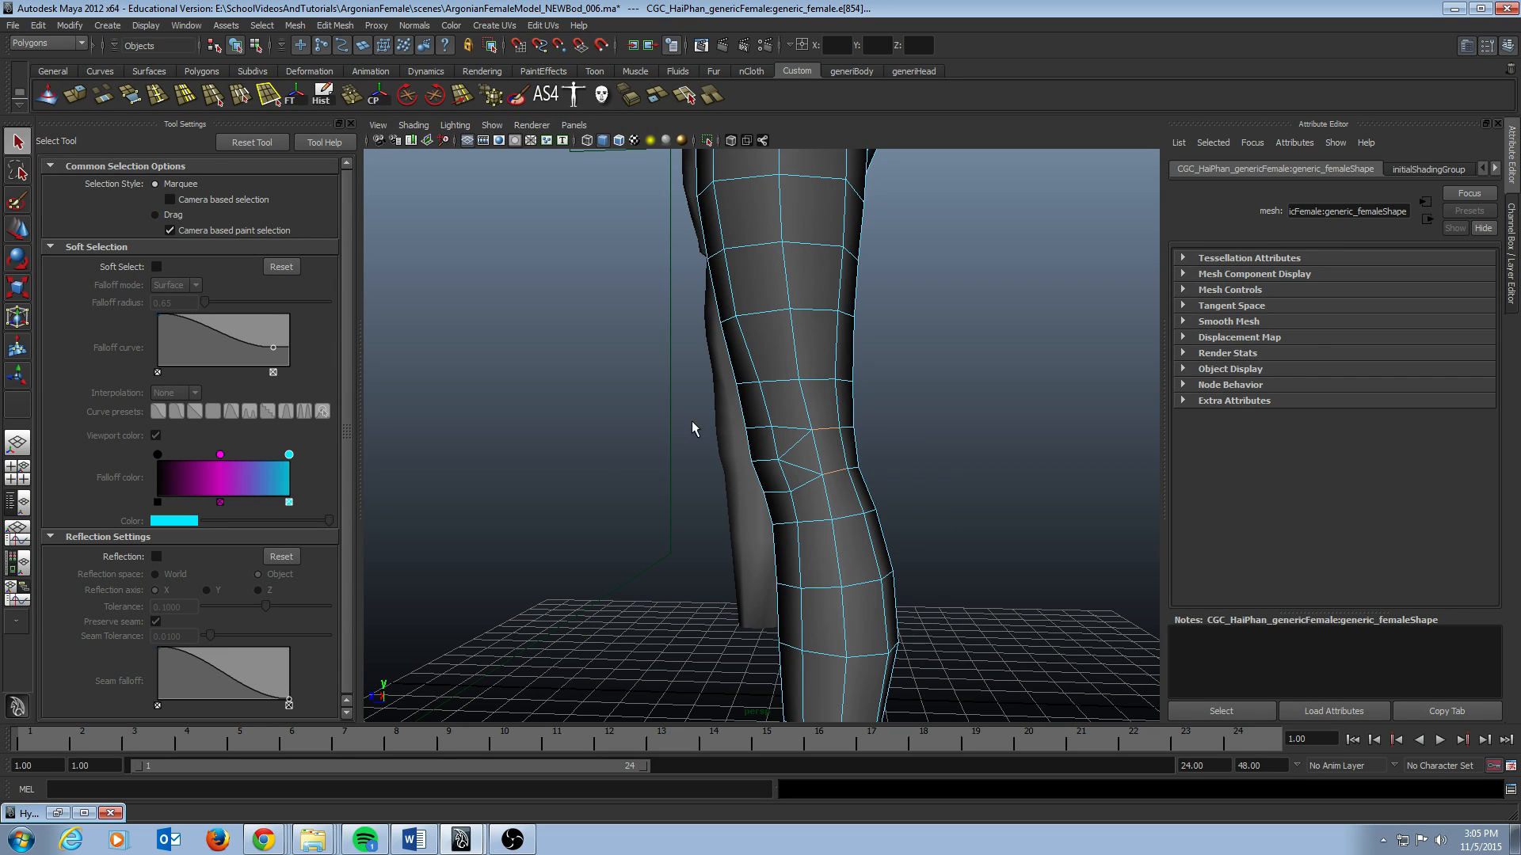
Select the headless base body mesh and bring its elbow into close view
alt+drag(692, 428, 910, 438)
alt+right_drag(910, 438, 514, 422)
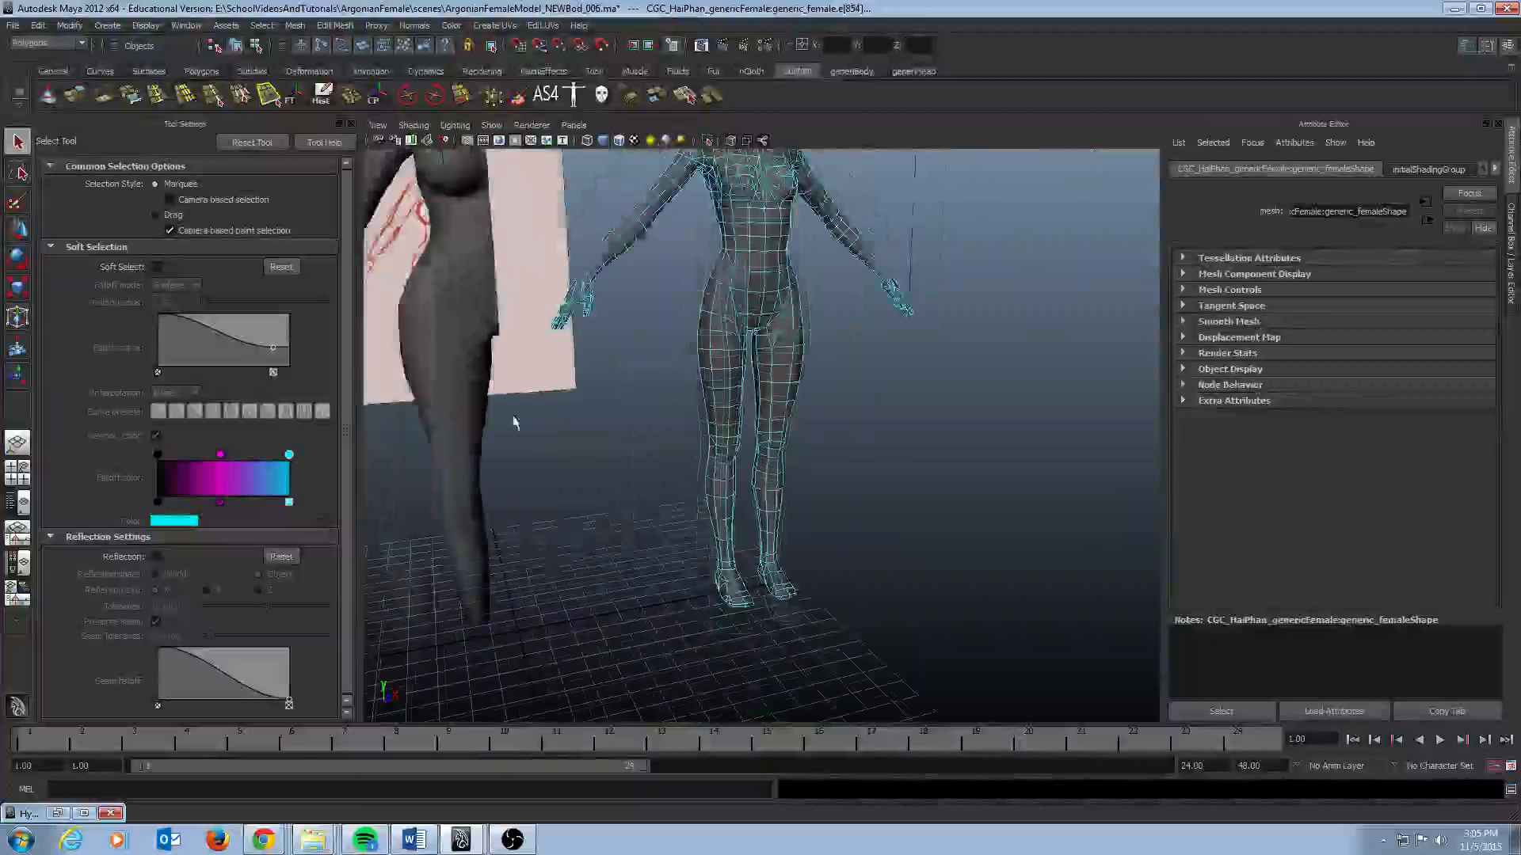
alt+drag(514, 422, 713, 453)
click(711, 405)
alt+right_drag(711, 405, 713, 454)
alt+drag(712, 455, 820, 452)
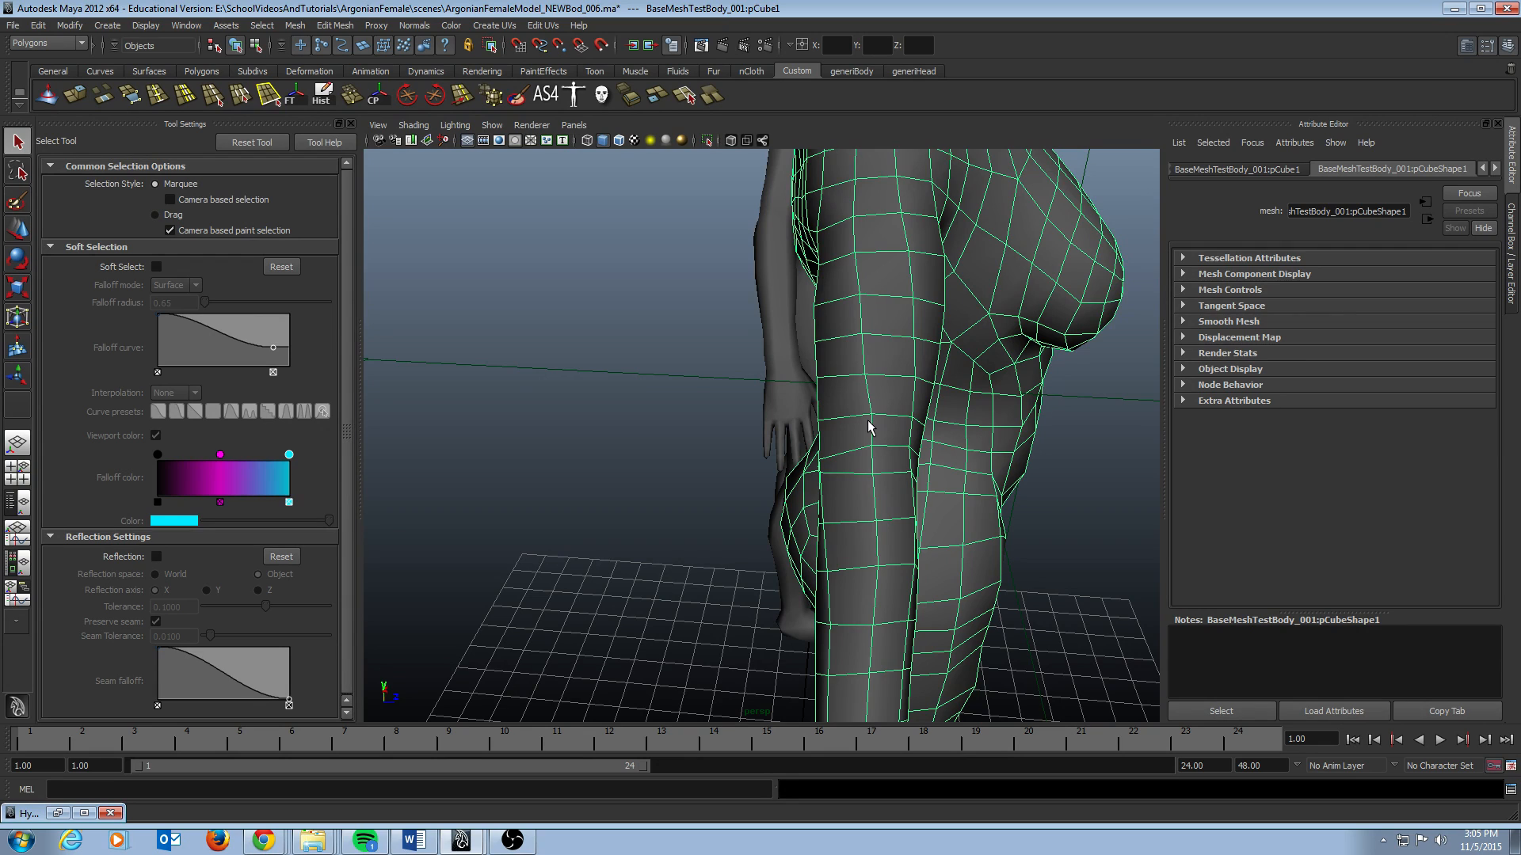
Try to split the base body's elbow faces with the Split Polygon tool, and undo the split
key(g)
alt+drag(872, 398, 752, 391)
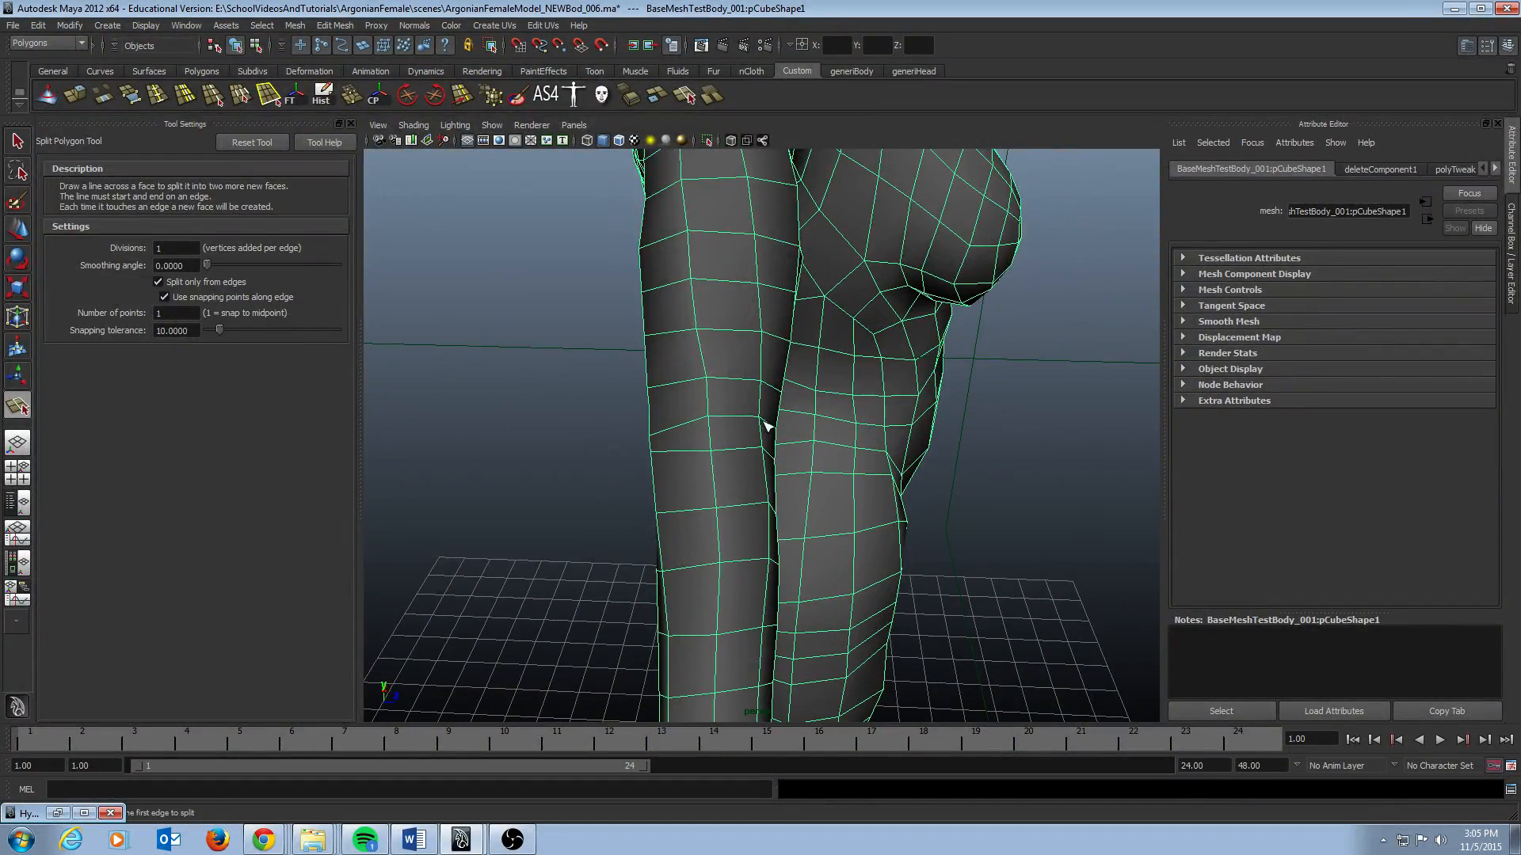
alt+drag(759, 391, 789, 445)
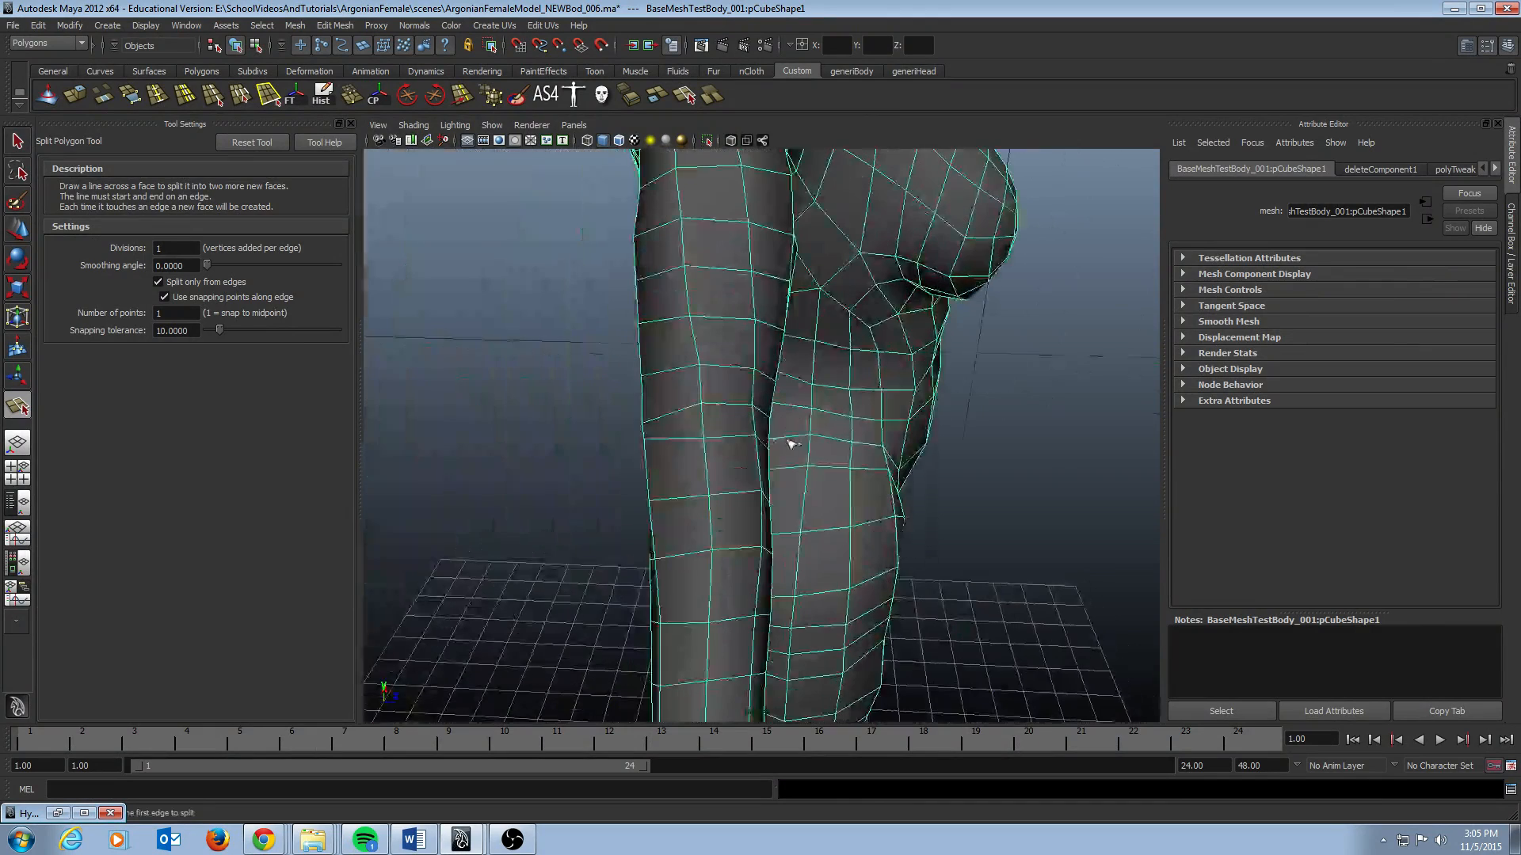
drag(702, 394, 780, 415)
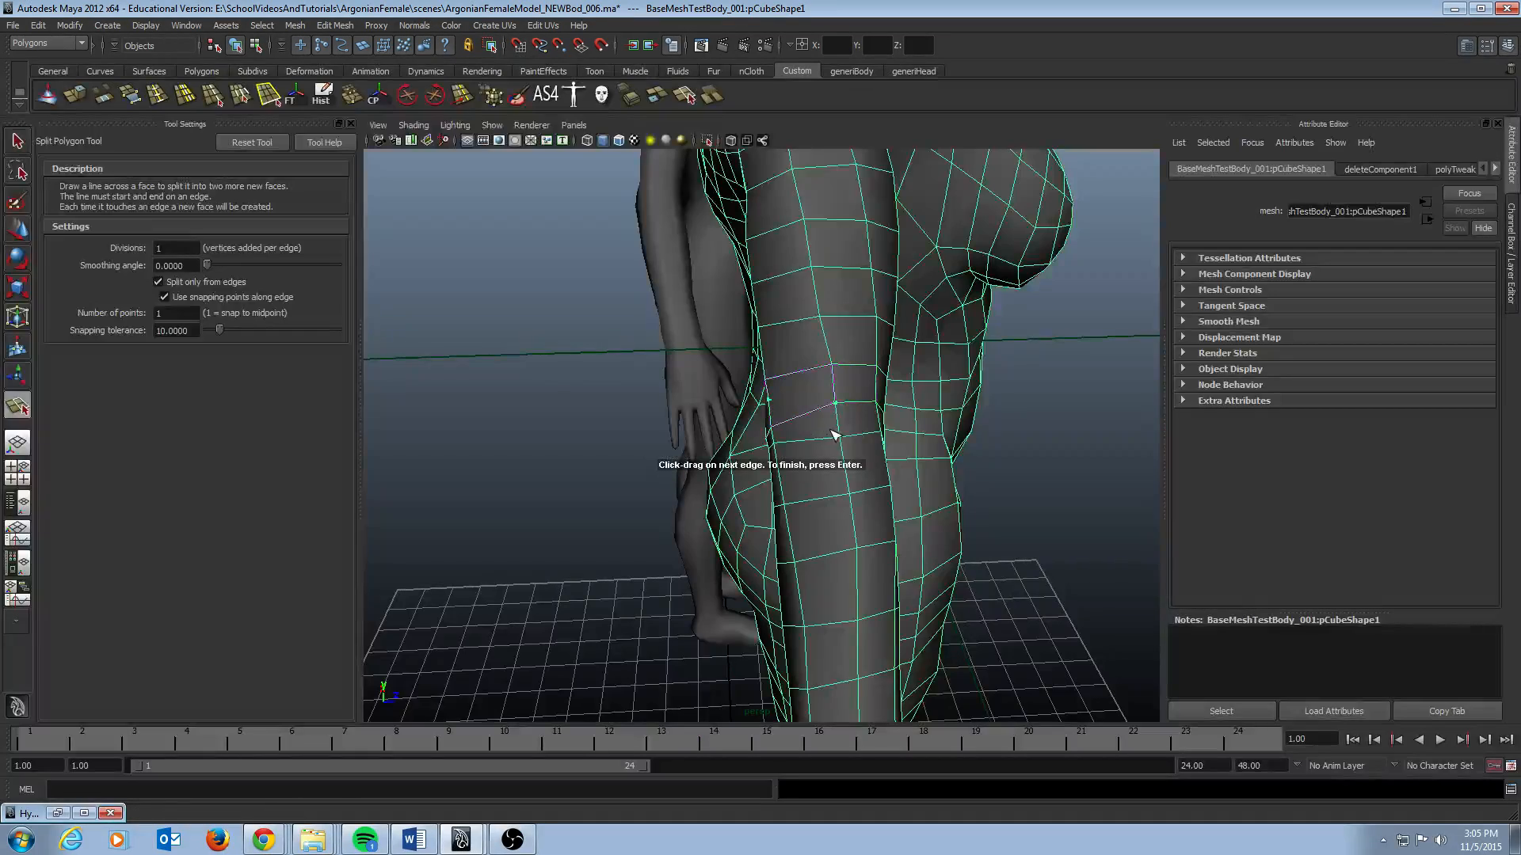
alt+drag(830, 435, 824, 416)
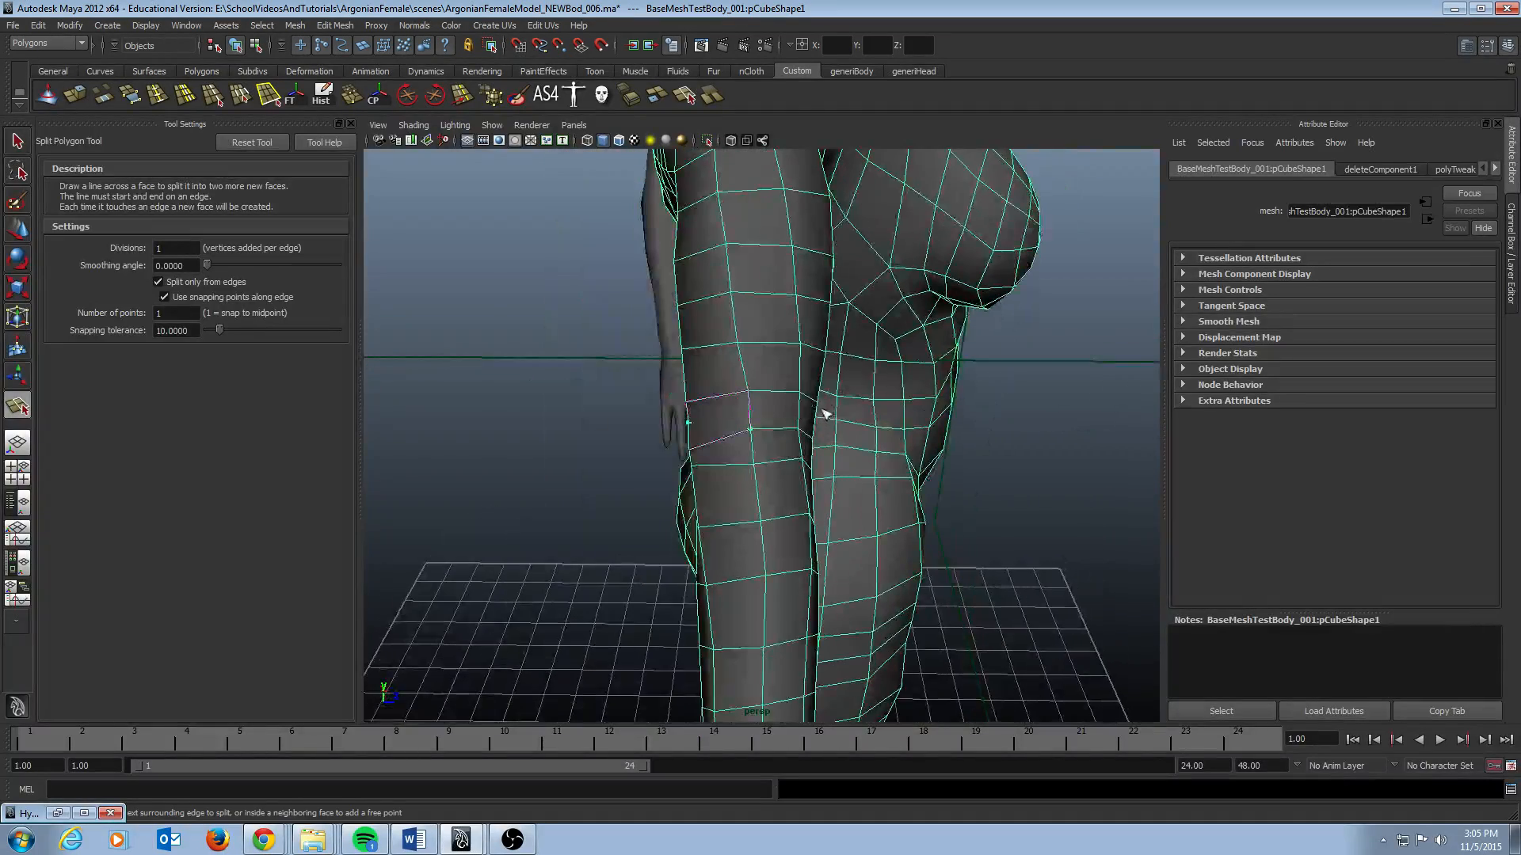
alt+right_drag(809, 414, 720, 387)
alt+drag(720, 387, 733, 333)
alt+right_drag(733, 333, 808, 224)
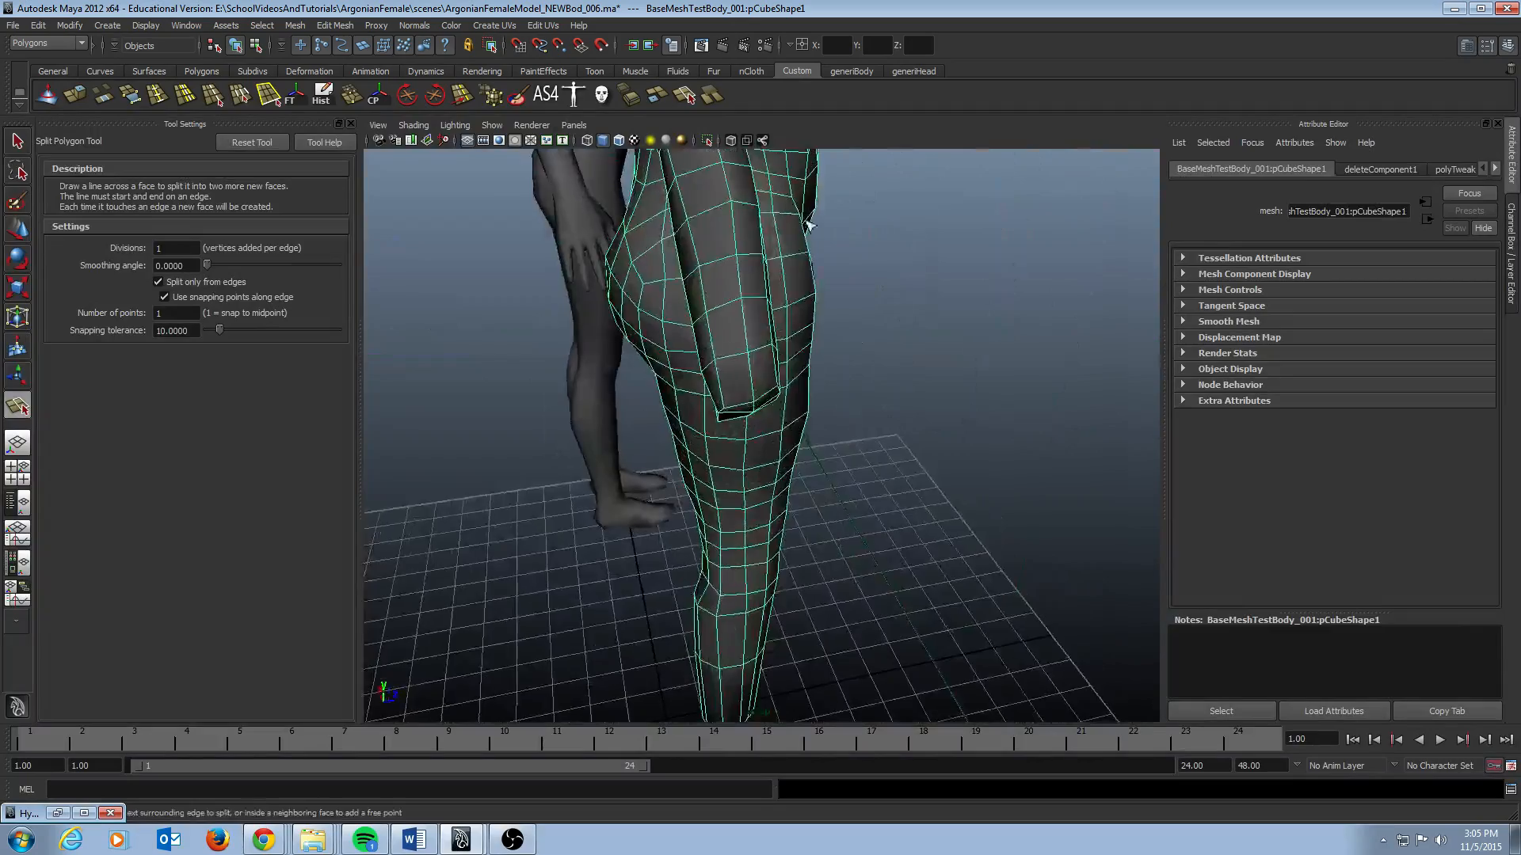
alt+middle_drag(808, 224, 690, 544)
alt+right_drag(690, 543, 774, 543)
alt+drag(774, 543, 839, 507)
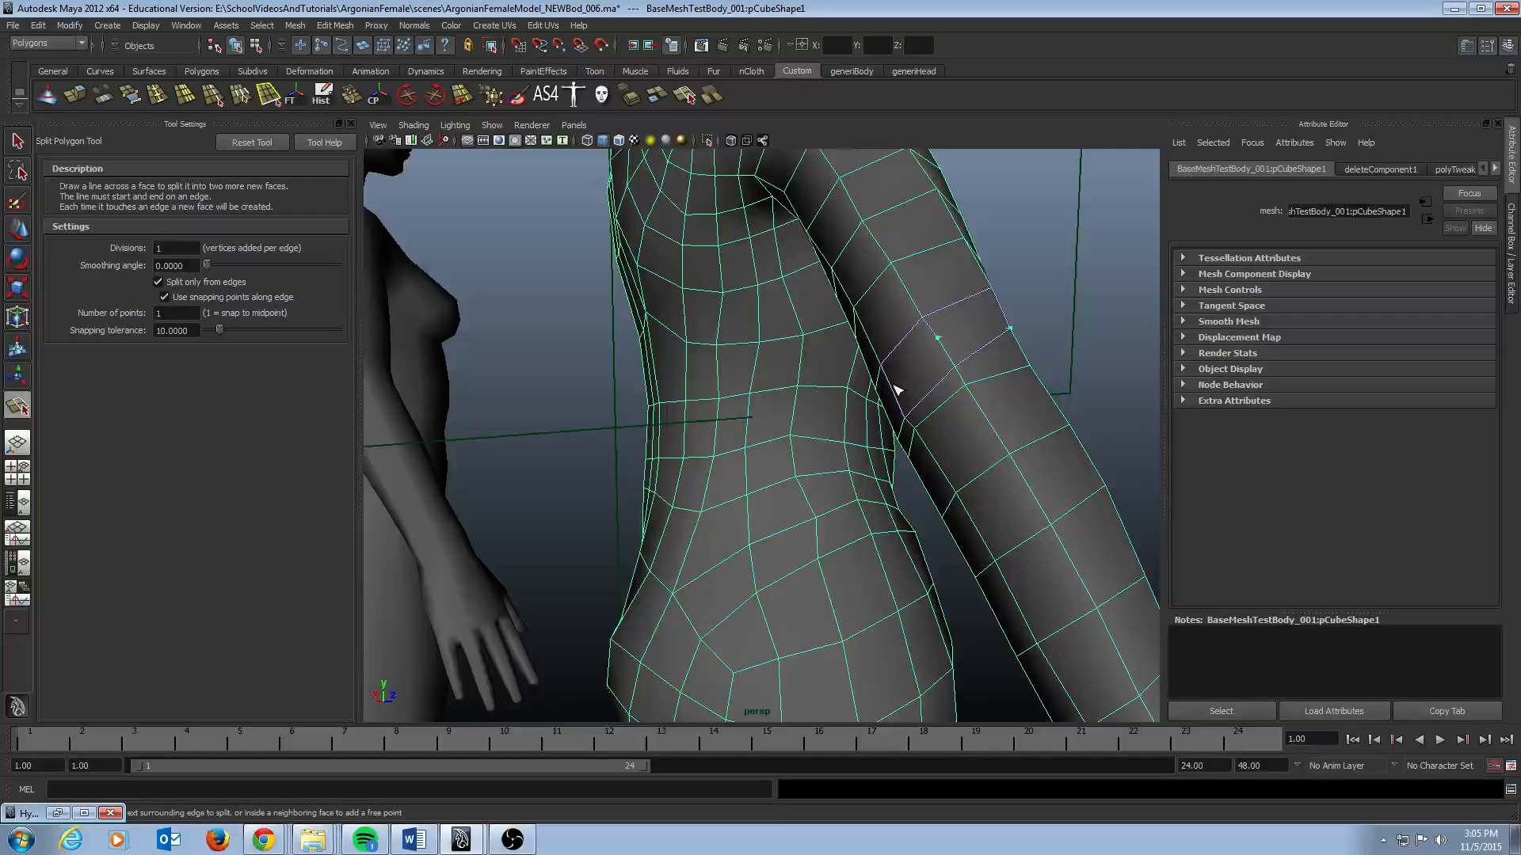
key(q)
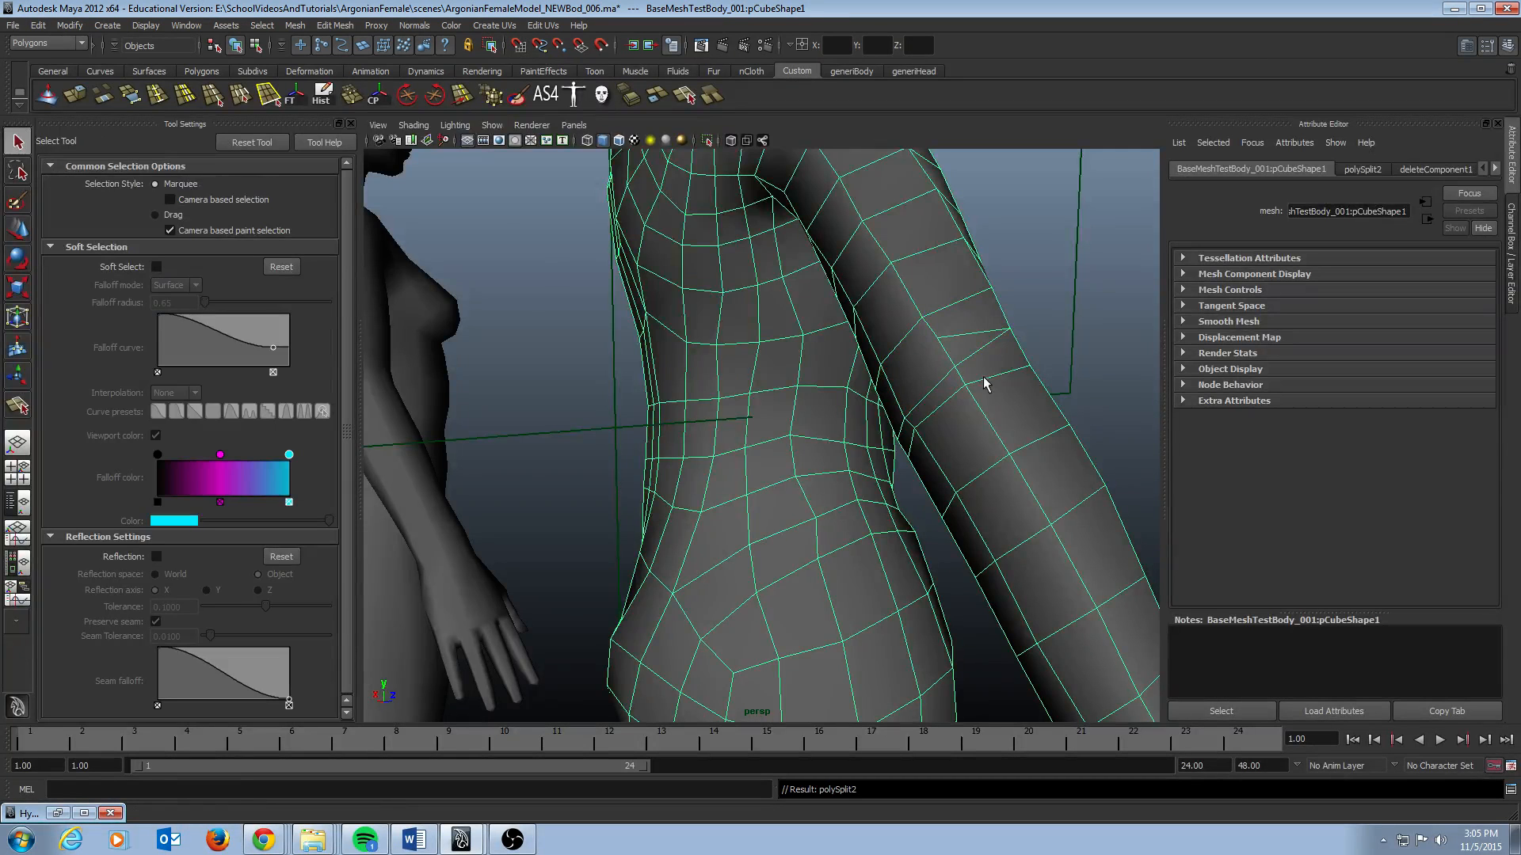
alt+drag(983, 384, 749, 487)
key(ctrl+z)
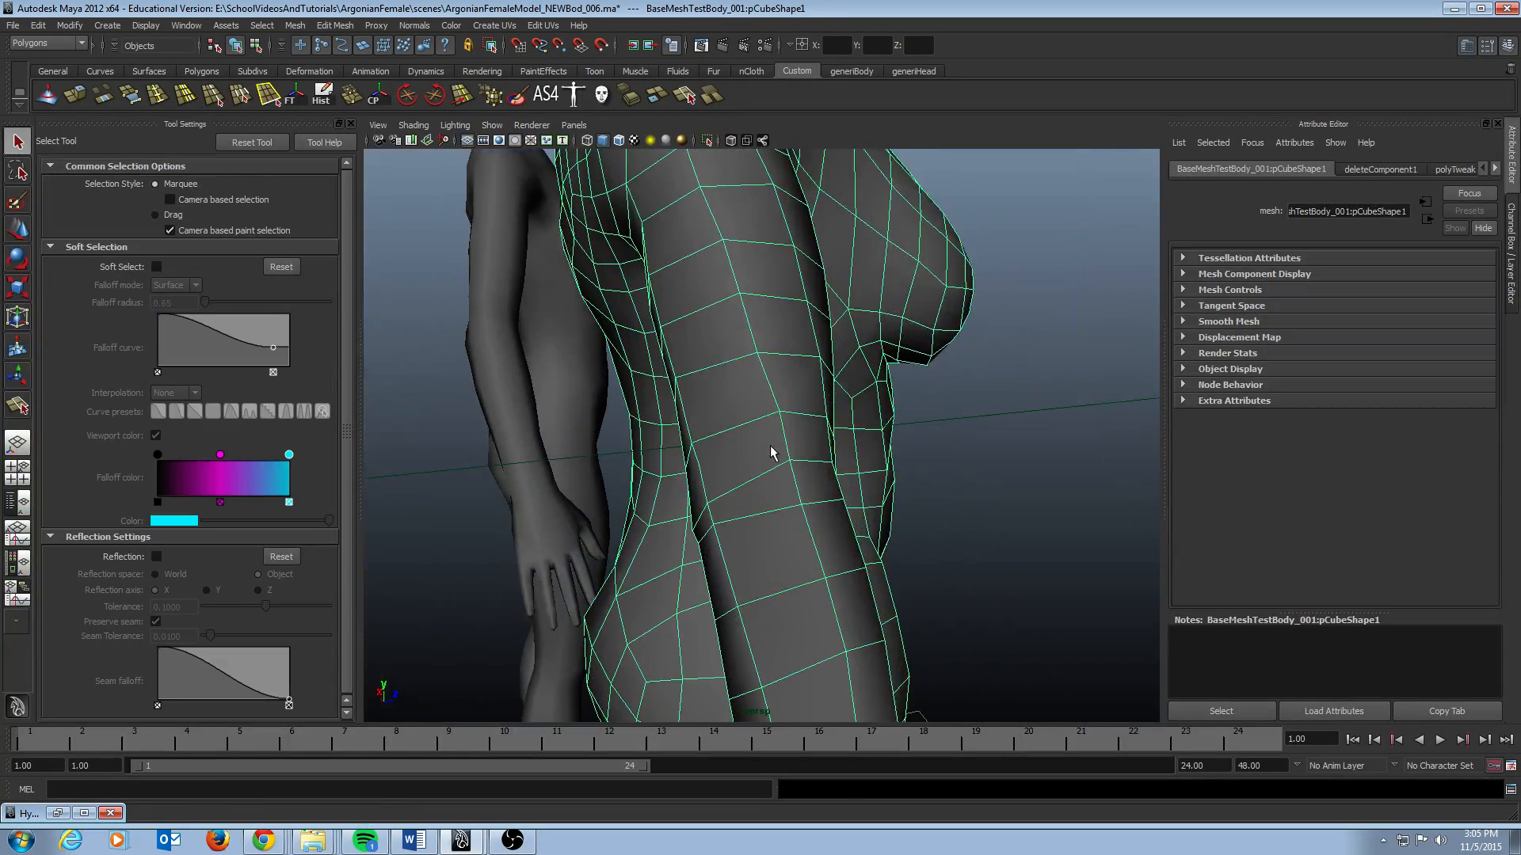
Examine the ring of faces around the base body's elbow, selecting the band and checking individual faces next to the slanted edge
key(F8)
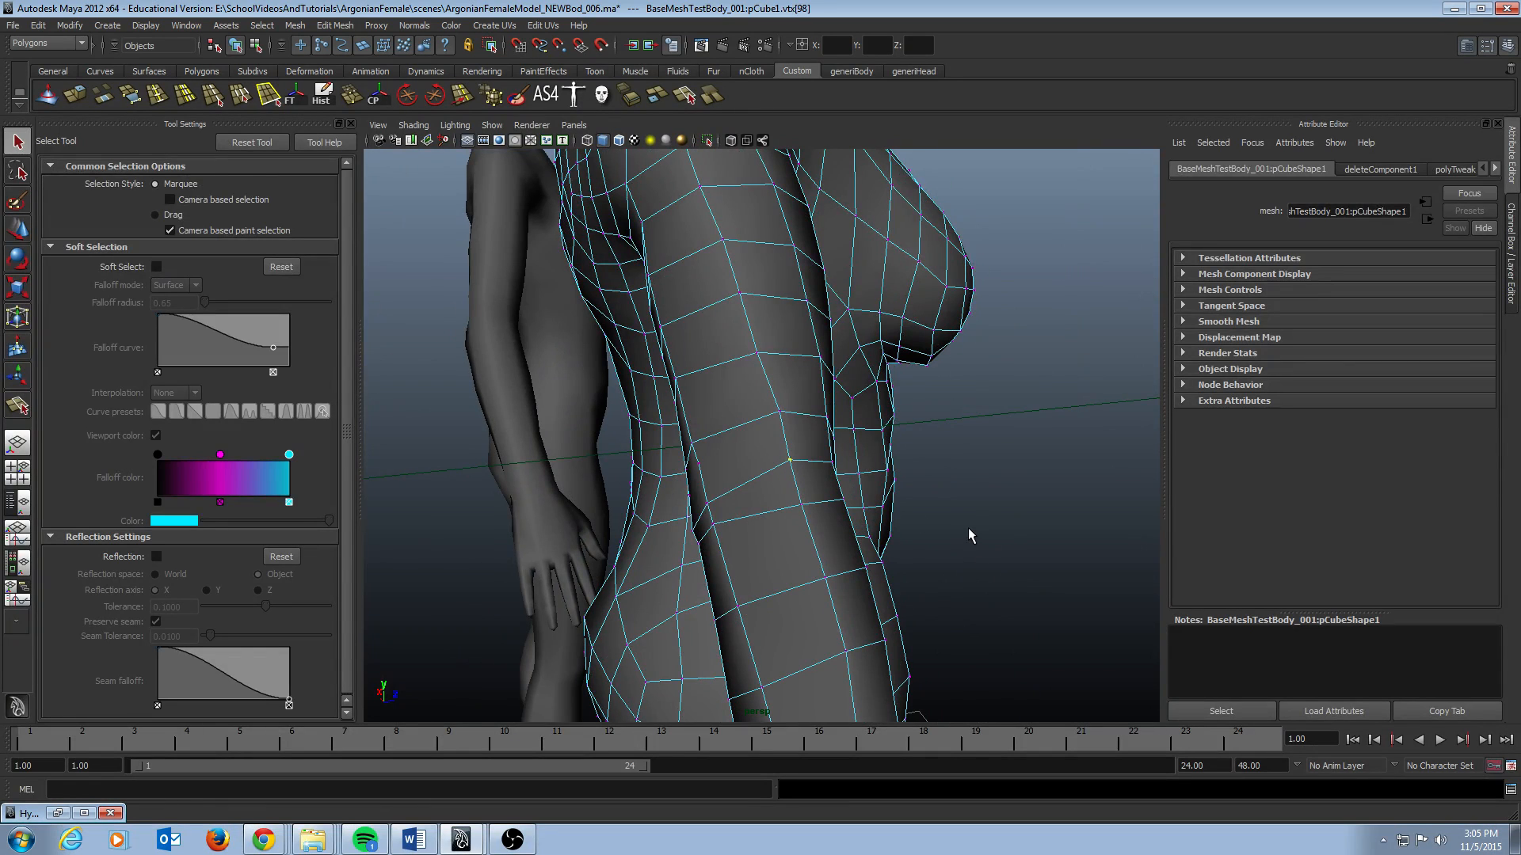
key(f)
alt+drag(906, 462, 715, 448)
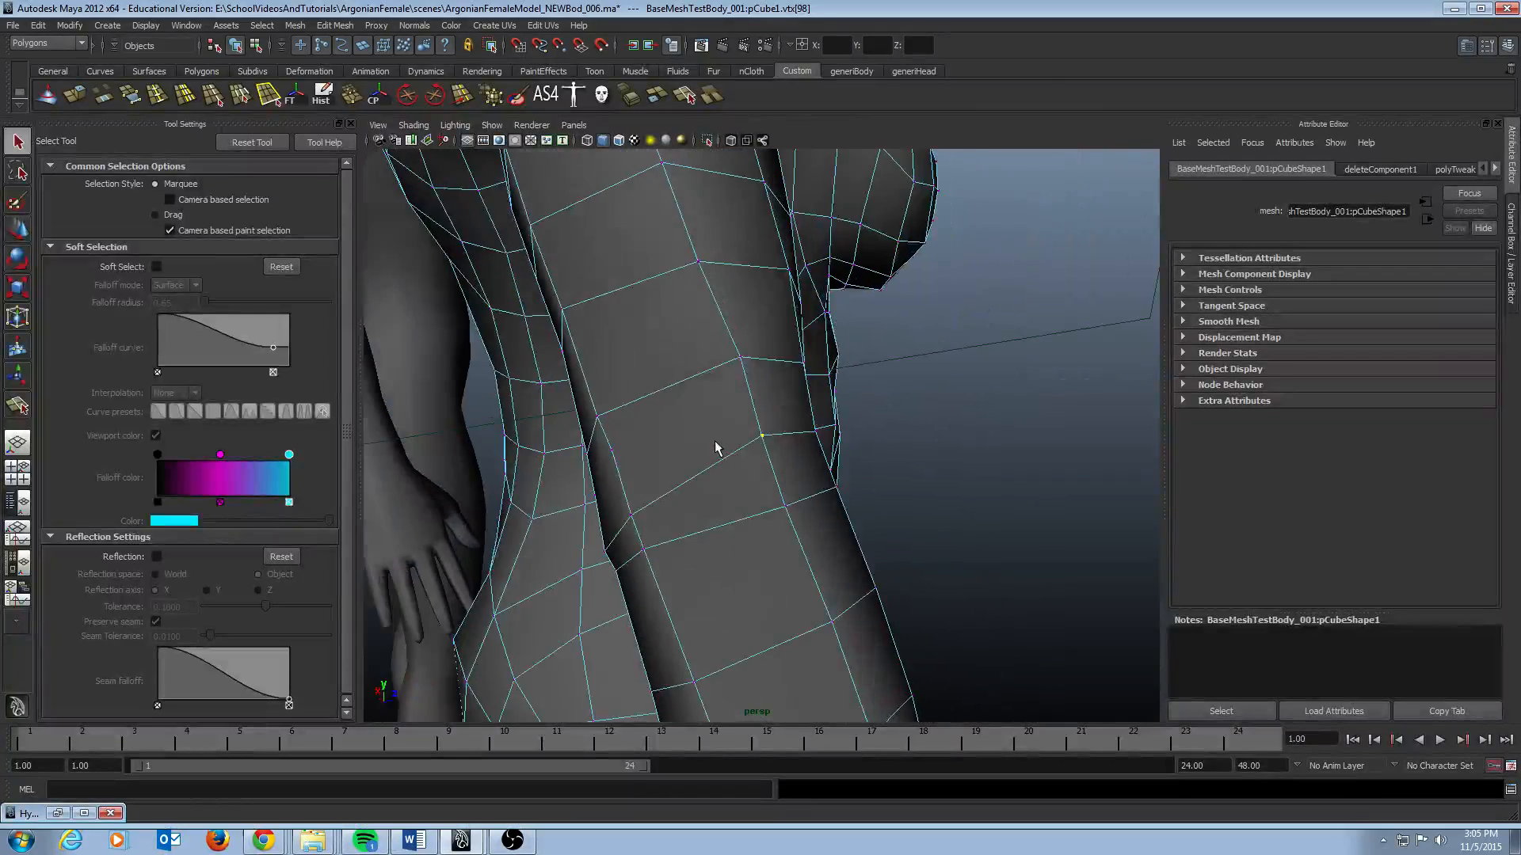
key(F11)
alt+drag(816, 483, 727, 499)
drag(624, 410, 877, 491)
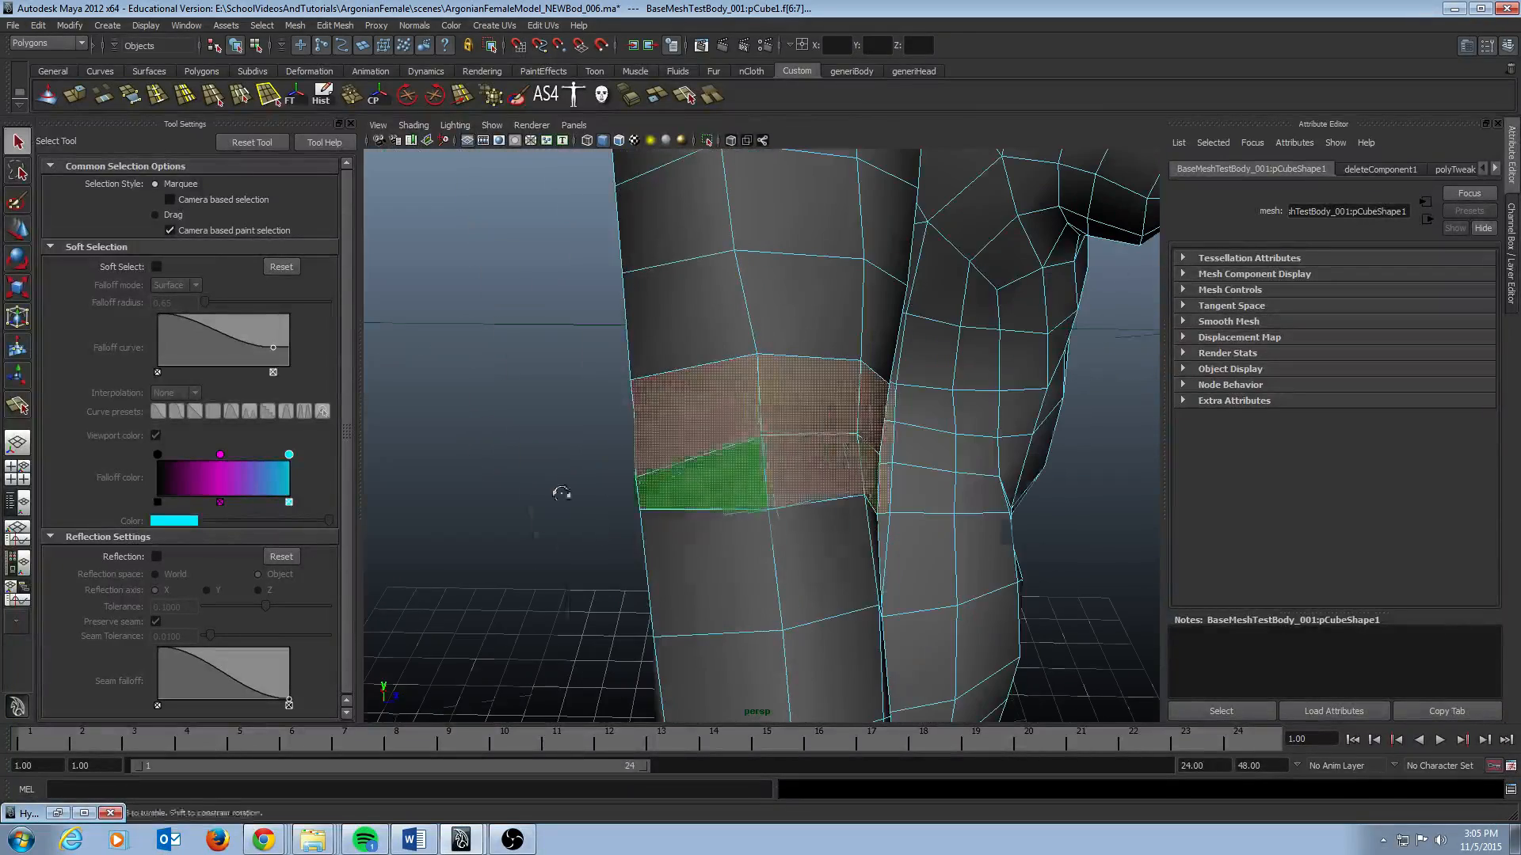
alt+drag(564, 492, 671, 499)
alt+middle_drag(671, 499, 780, 394)
alt+right_drag(781, 394, 657, 451)
ctrl+drag(485, 450, 503, 585)
ctrl+drag(387, 447, 634, 657)
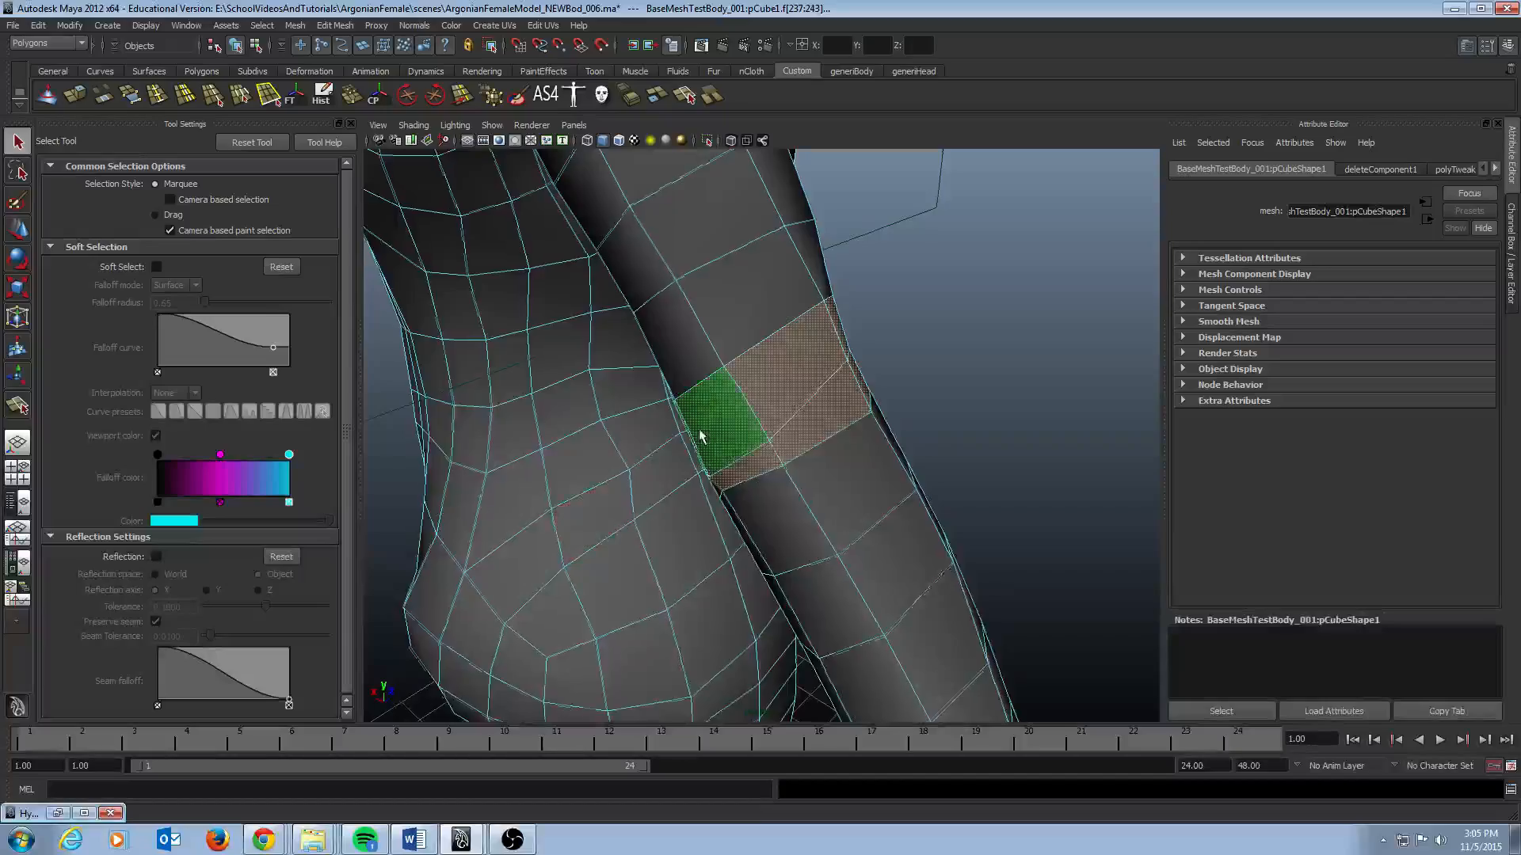
scroll(699, 430, up, 5)
alt+middle_drag(699, 431, 696, 501)
alt+drag(696, 501, 958, 360)
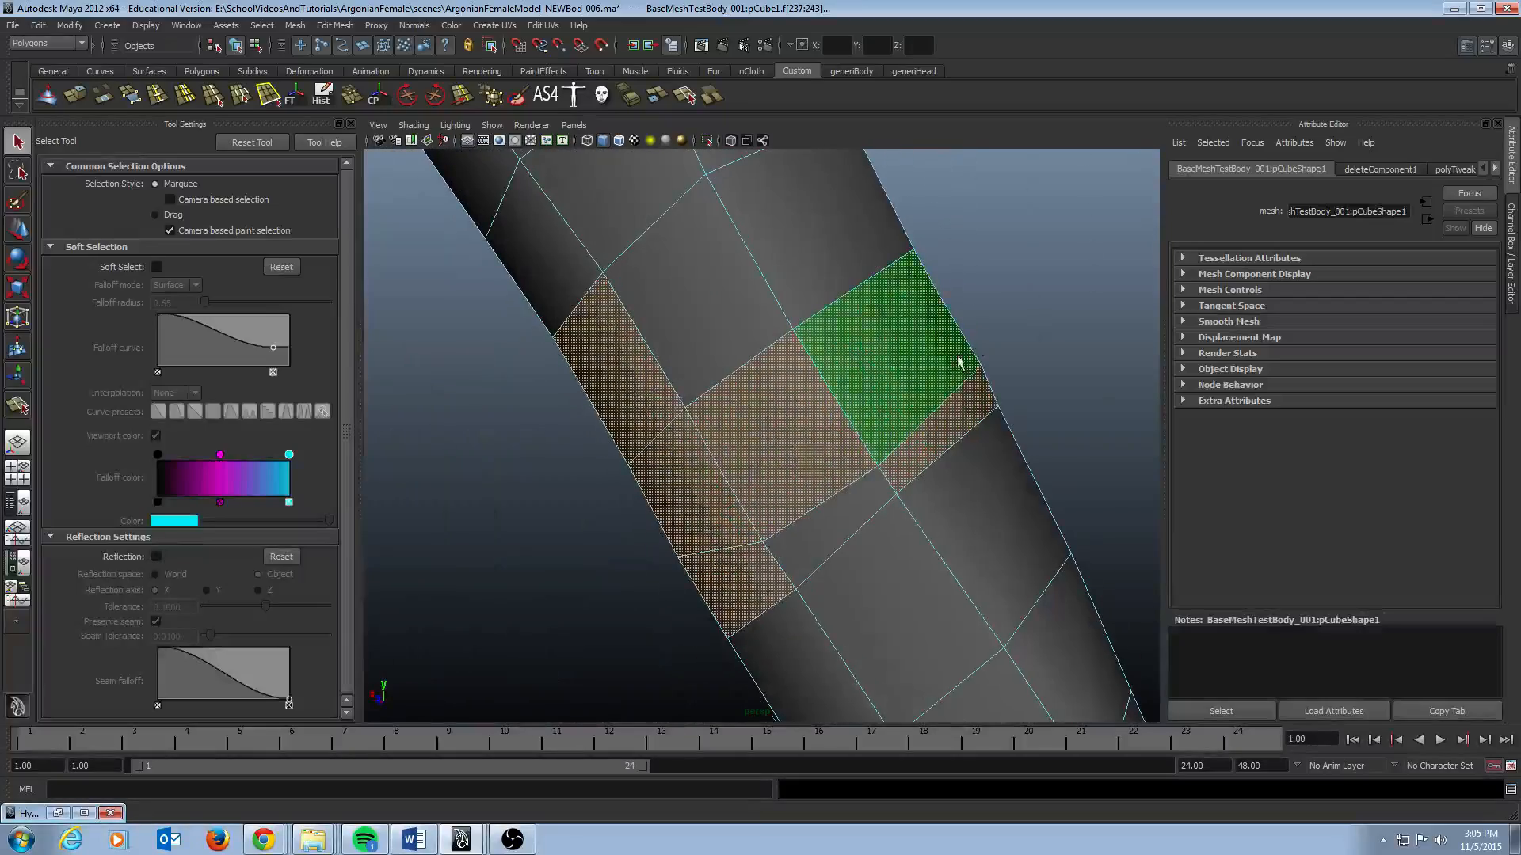
click(1063, 388)
alt+drag(1063, 395, 772, 407)
click(772, 406)
click(808, 429)
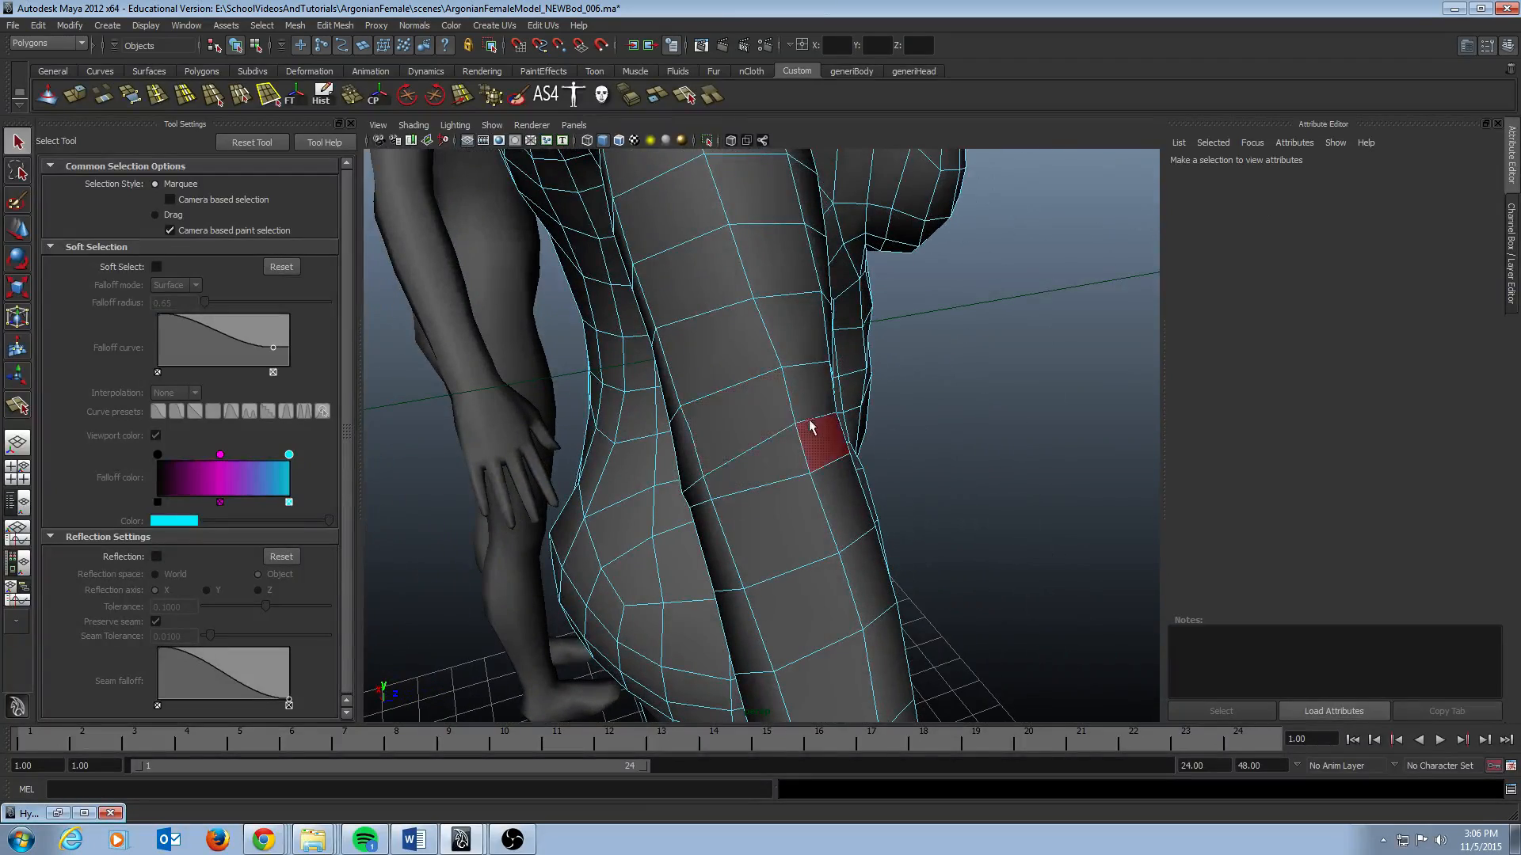
click(798, 411)
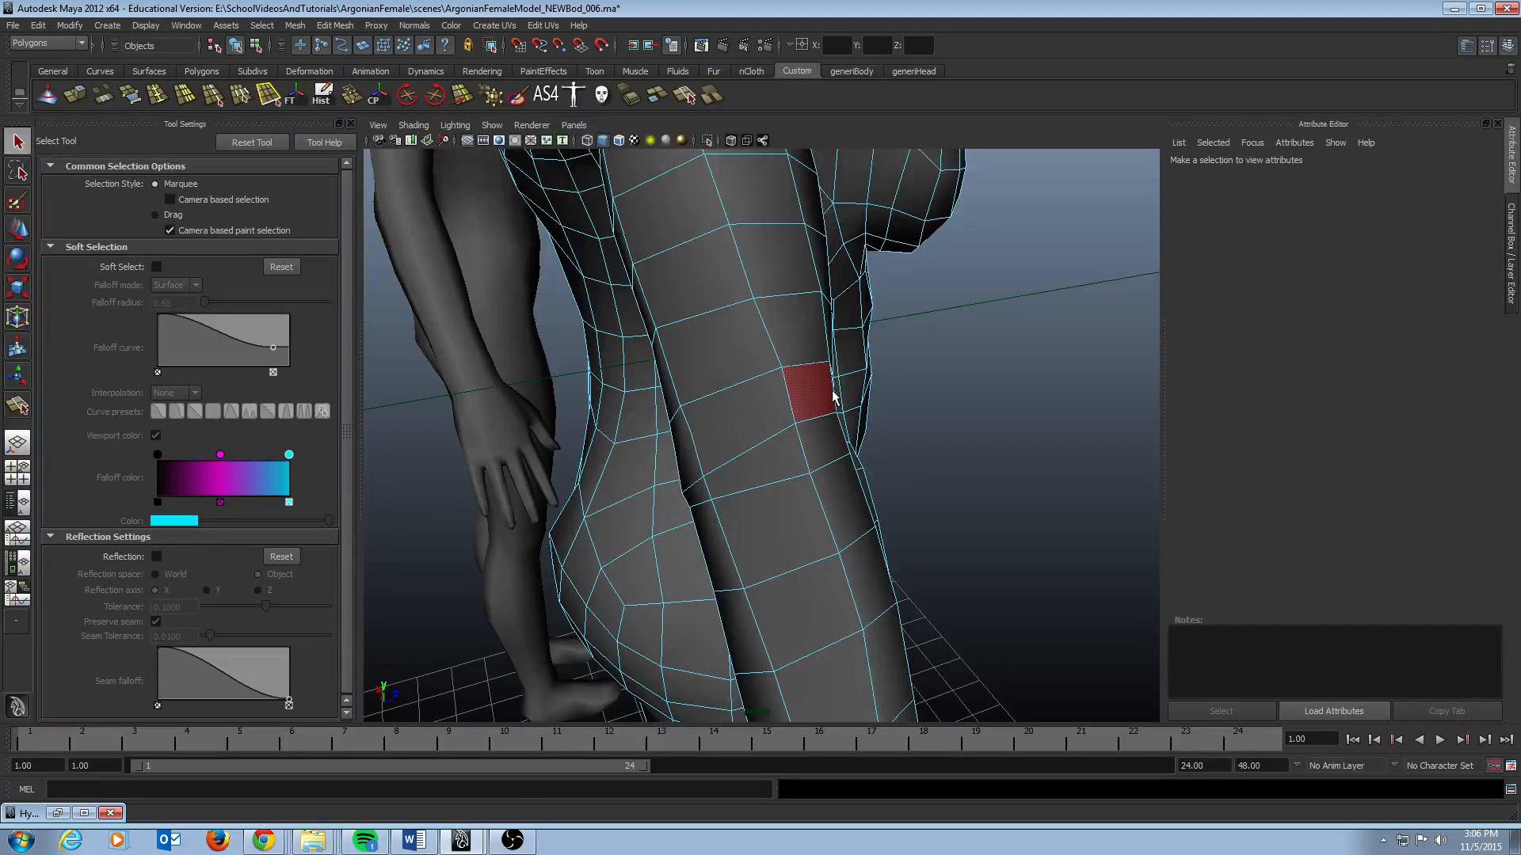
Cut a new edge line around the base body's elbow with the Split Polygon tool, ending diagonally at an existing inner-arm vertex
key(F8)
click(777, 420)
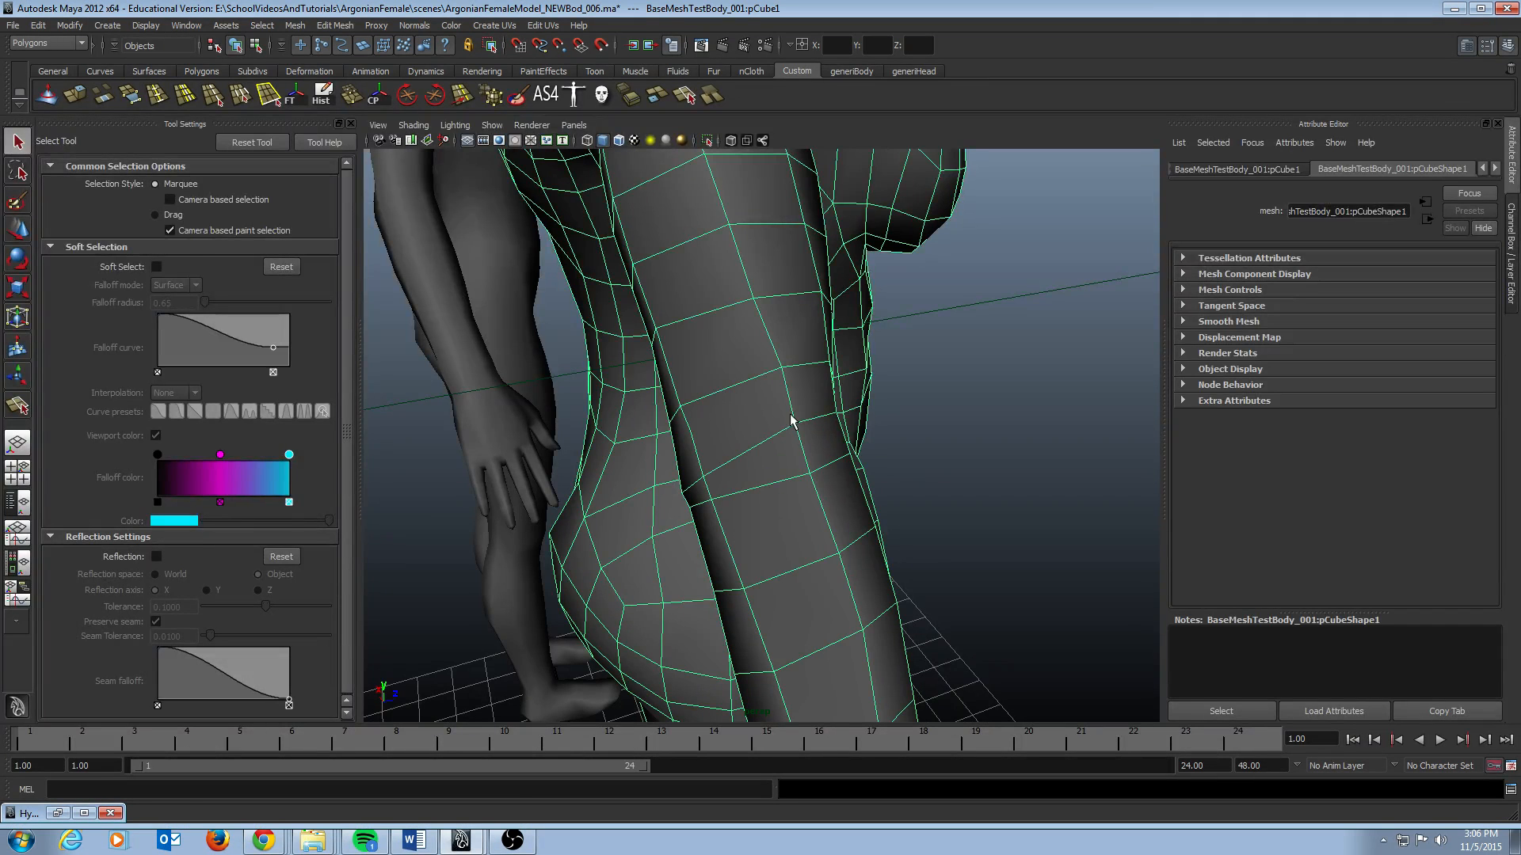
key(g)
drag(798, 419, 892, 445)
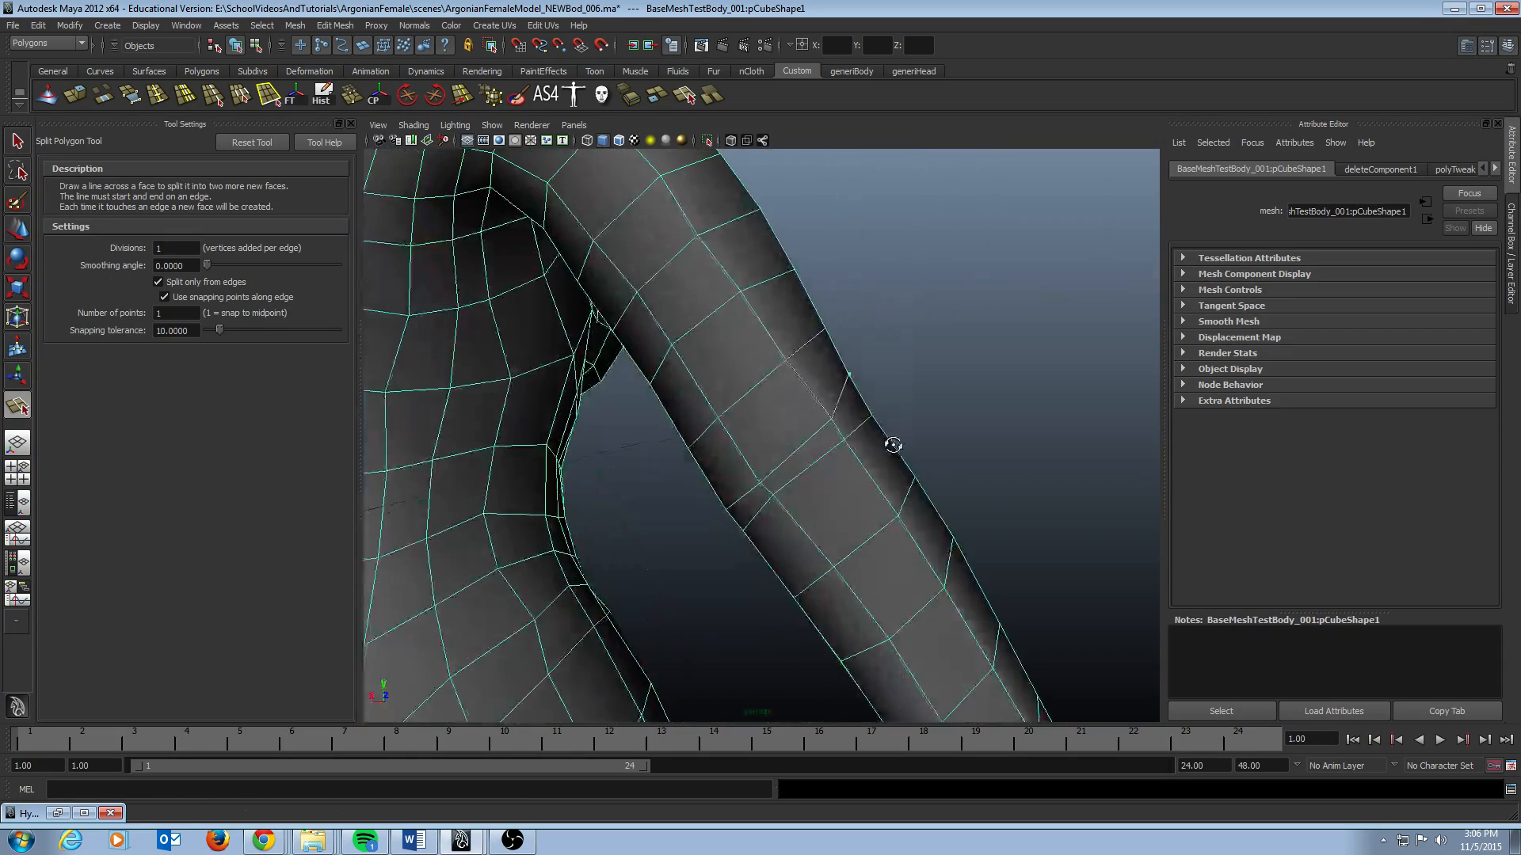
alt+drag(809, 393, 735, 500)
click(796, 421)
click(803, 441)
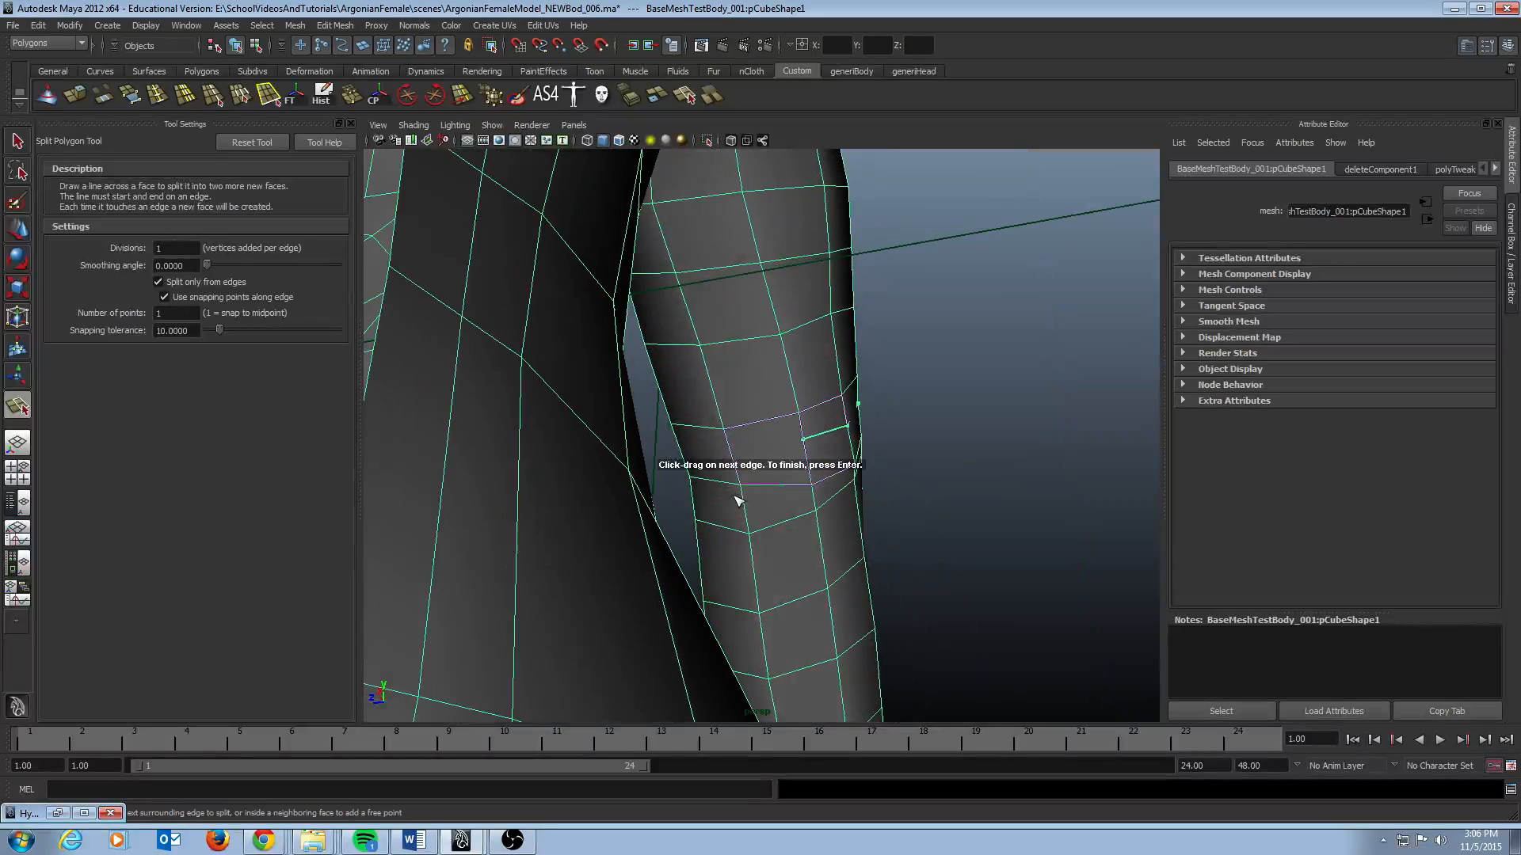
click(740, 485)
key(q)
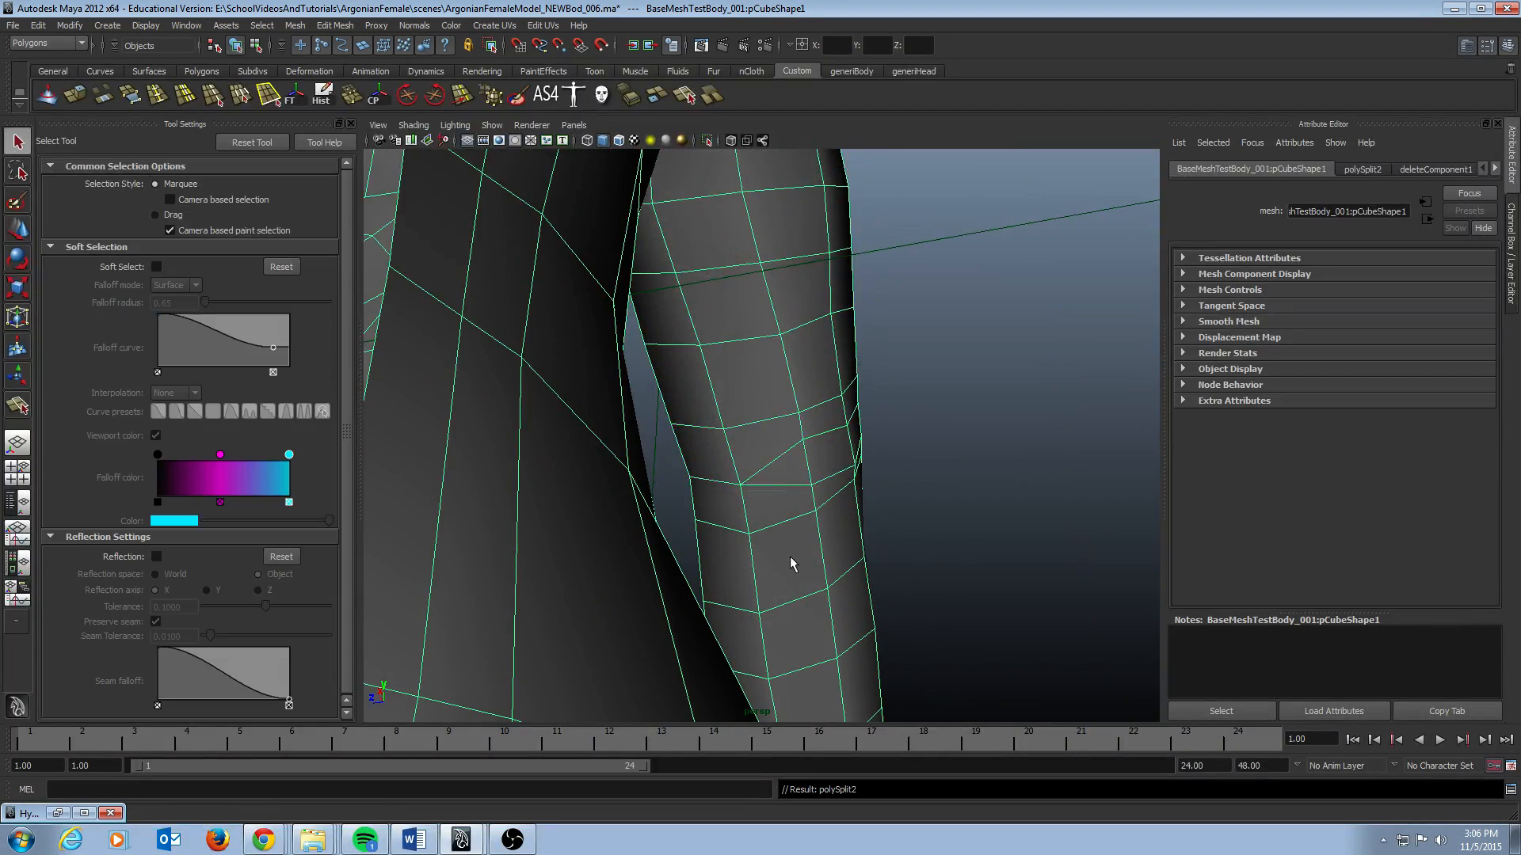
Try to move the newly cut edge on the elbow, and undo the move
alt+drag(812, 559, 688, 449)
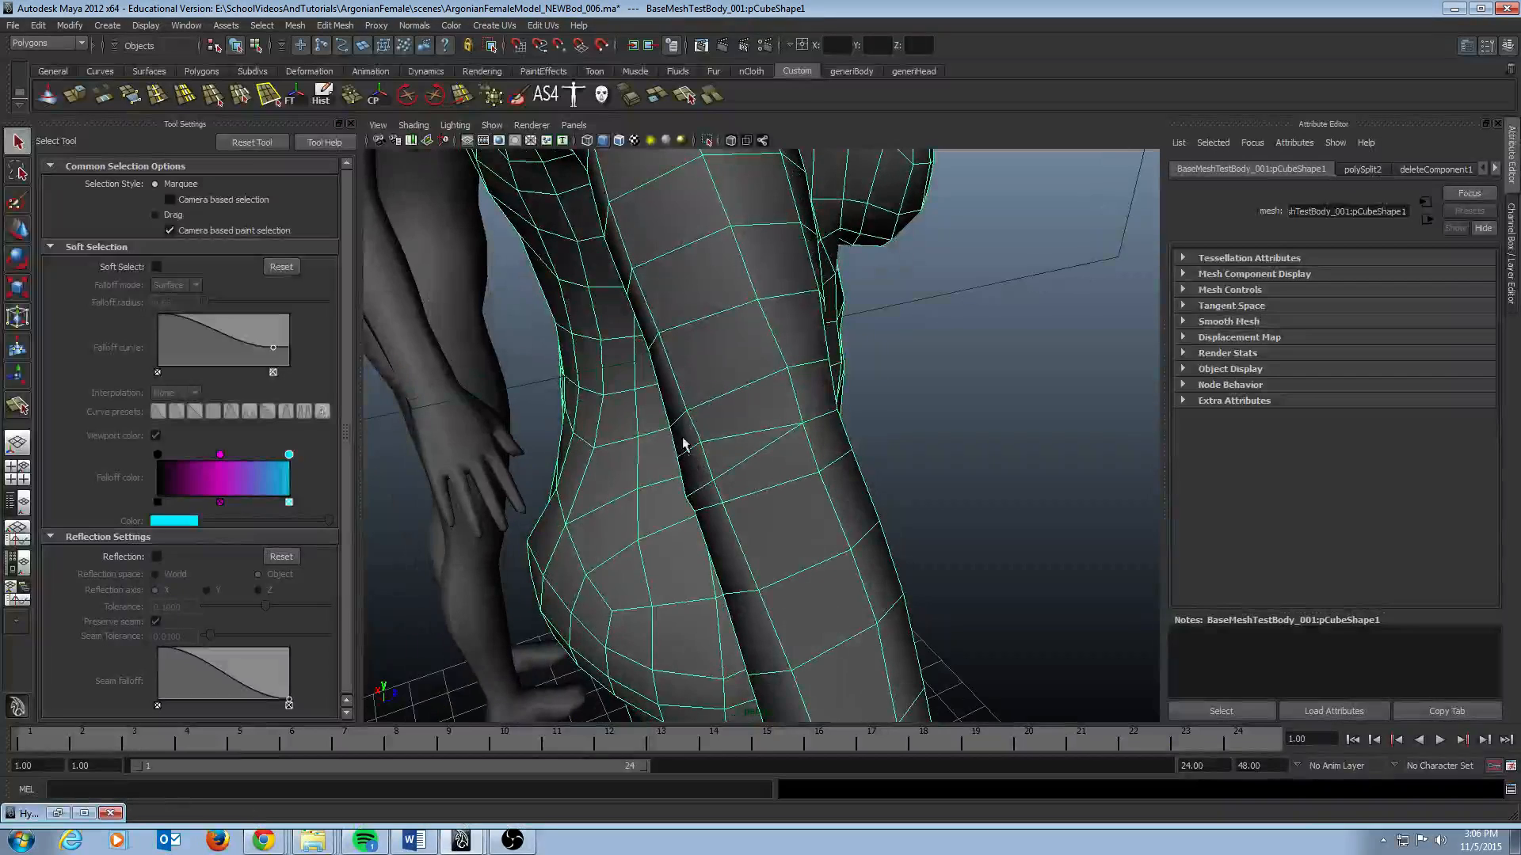
key(w)
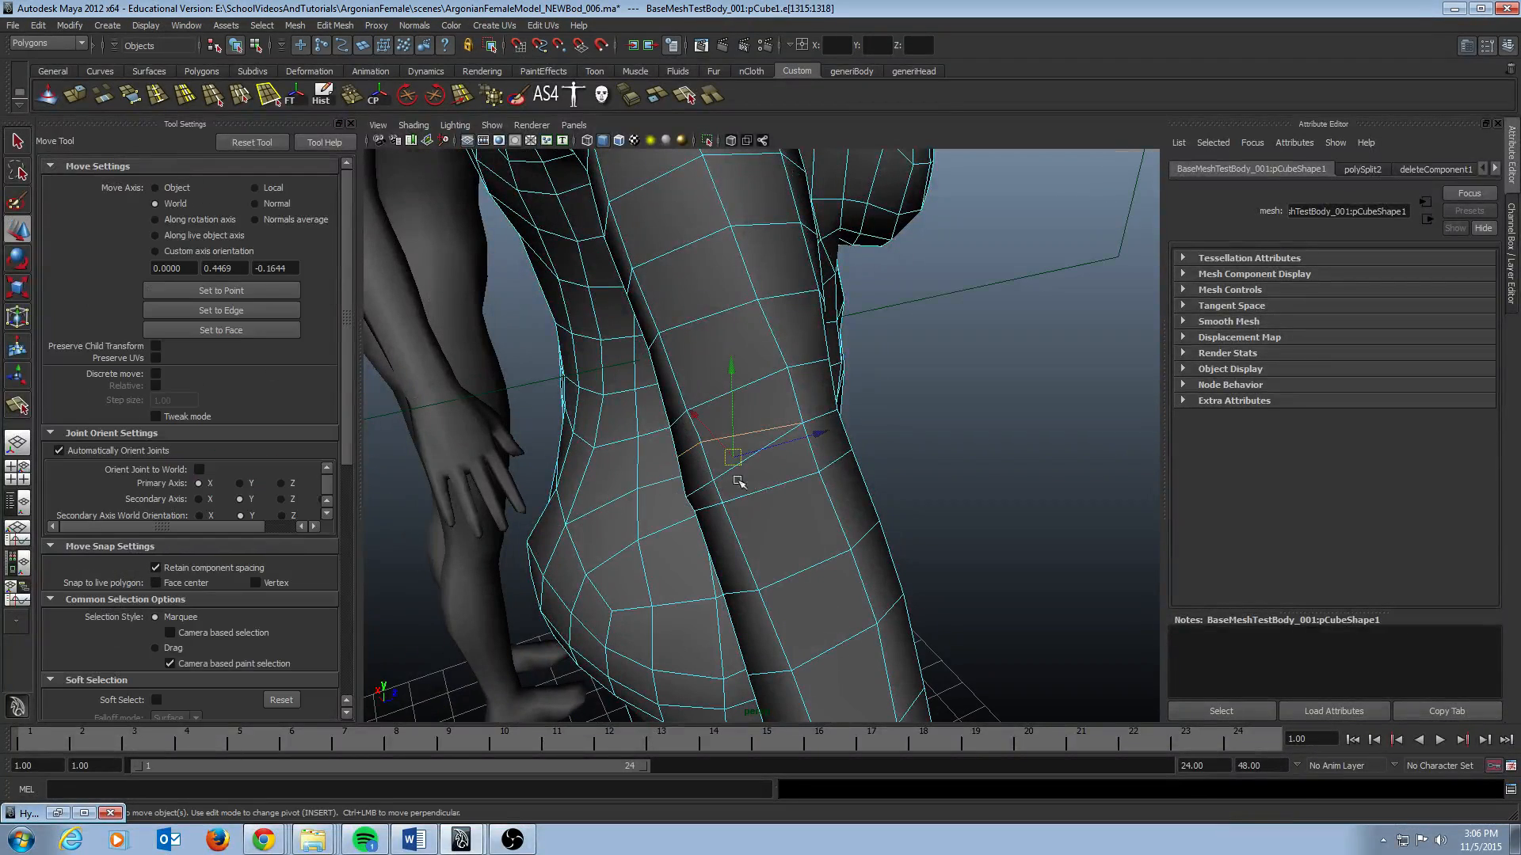
mouse_move(704, 447)
alt+mouse_down()
mouse_move(777, 404)
mouse_move(723, 452)
mouse_move(696, 448)
mouse_move(780, 434)
mouse_move(717, 474)
alt+mouse_up()
key(q)
key(ctrl+z)
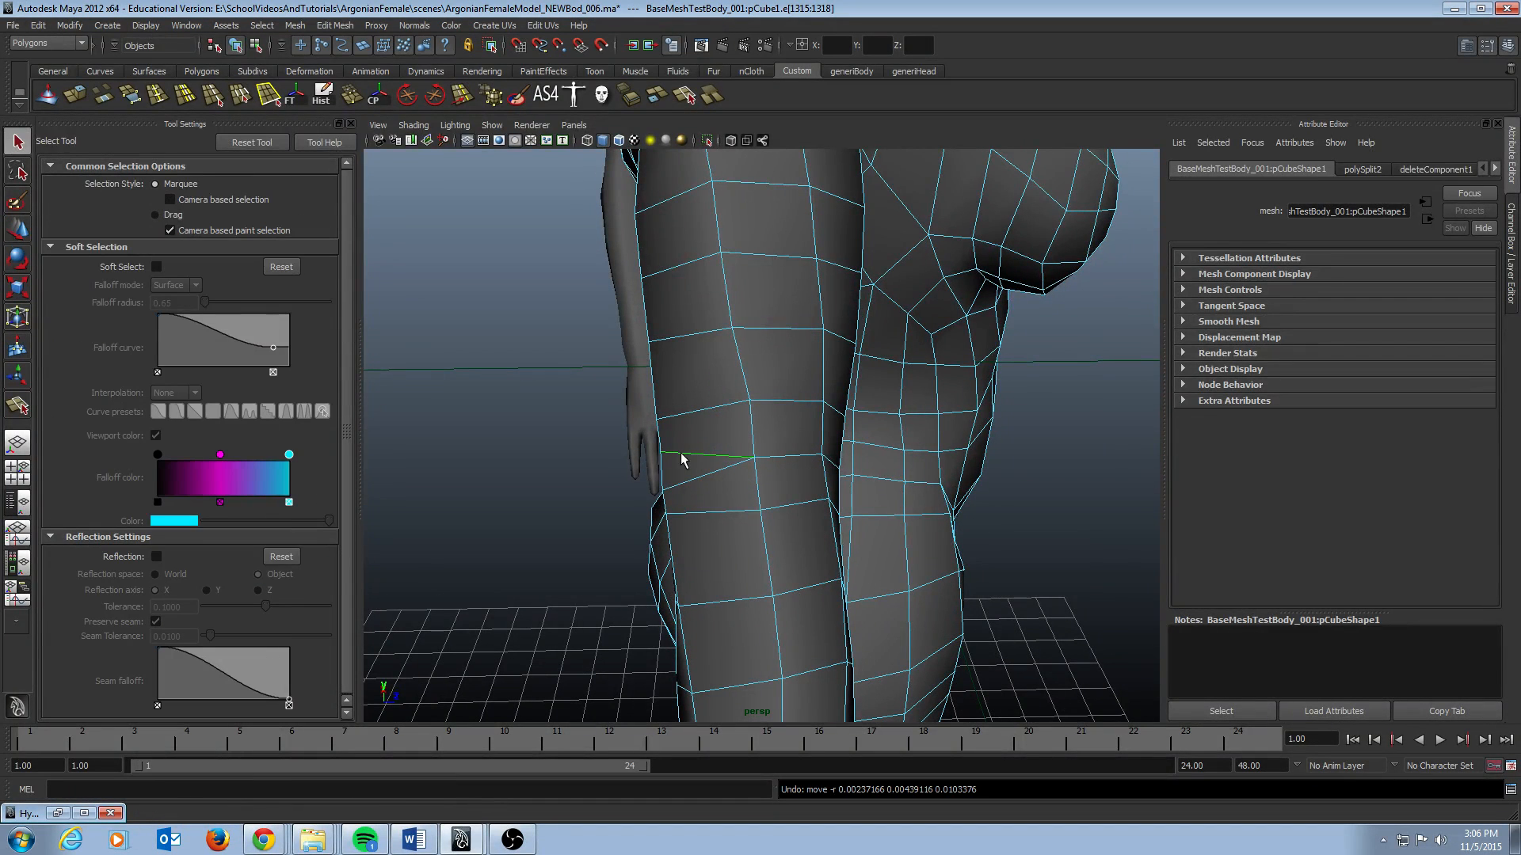
Slide the selected new elbow edge along its neighbouring edges with the Slide Edge tool
click(473, 103)
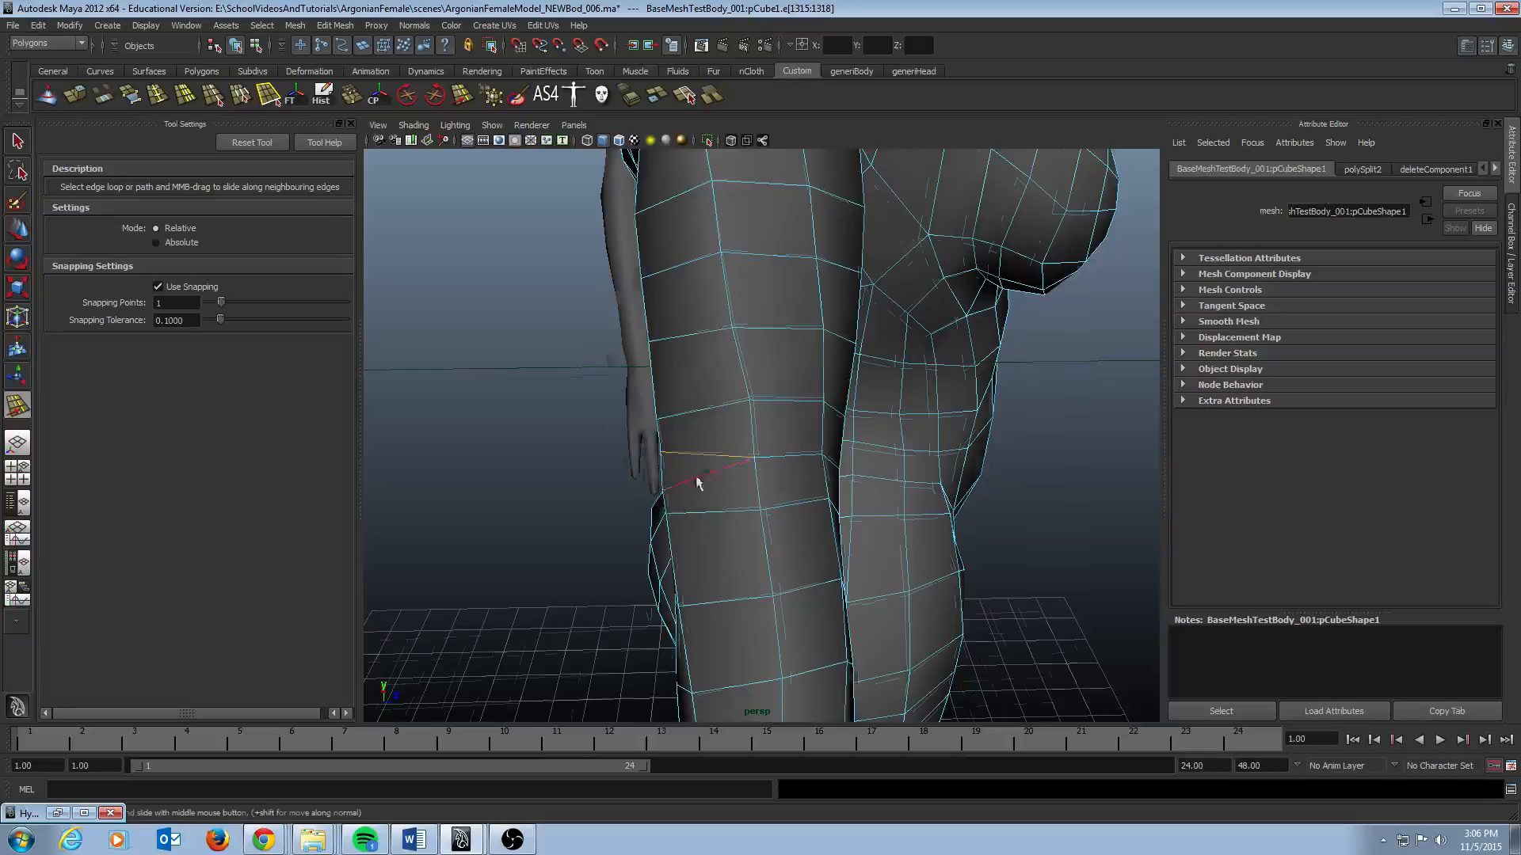
key(f)
key(q)
Select the new edges on the other side of the elbow and adjust their spacing with the Slide Edge tool
alt+drag(743, 442, 875, 475)
click(787, 459)
shift+click(771, 440)
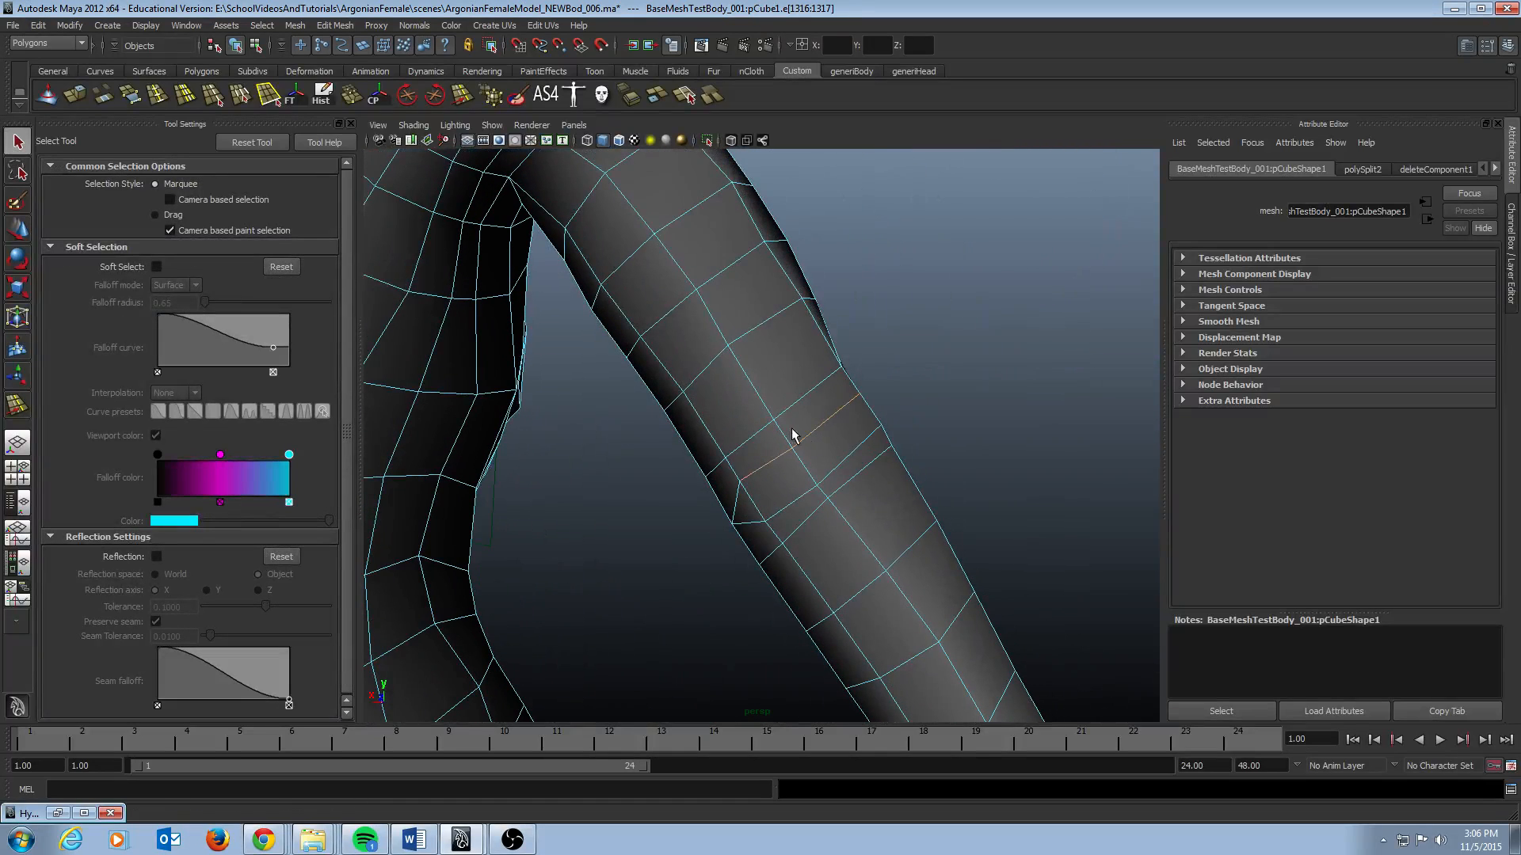
click(463, 101)
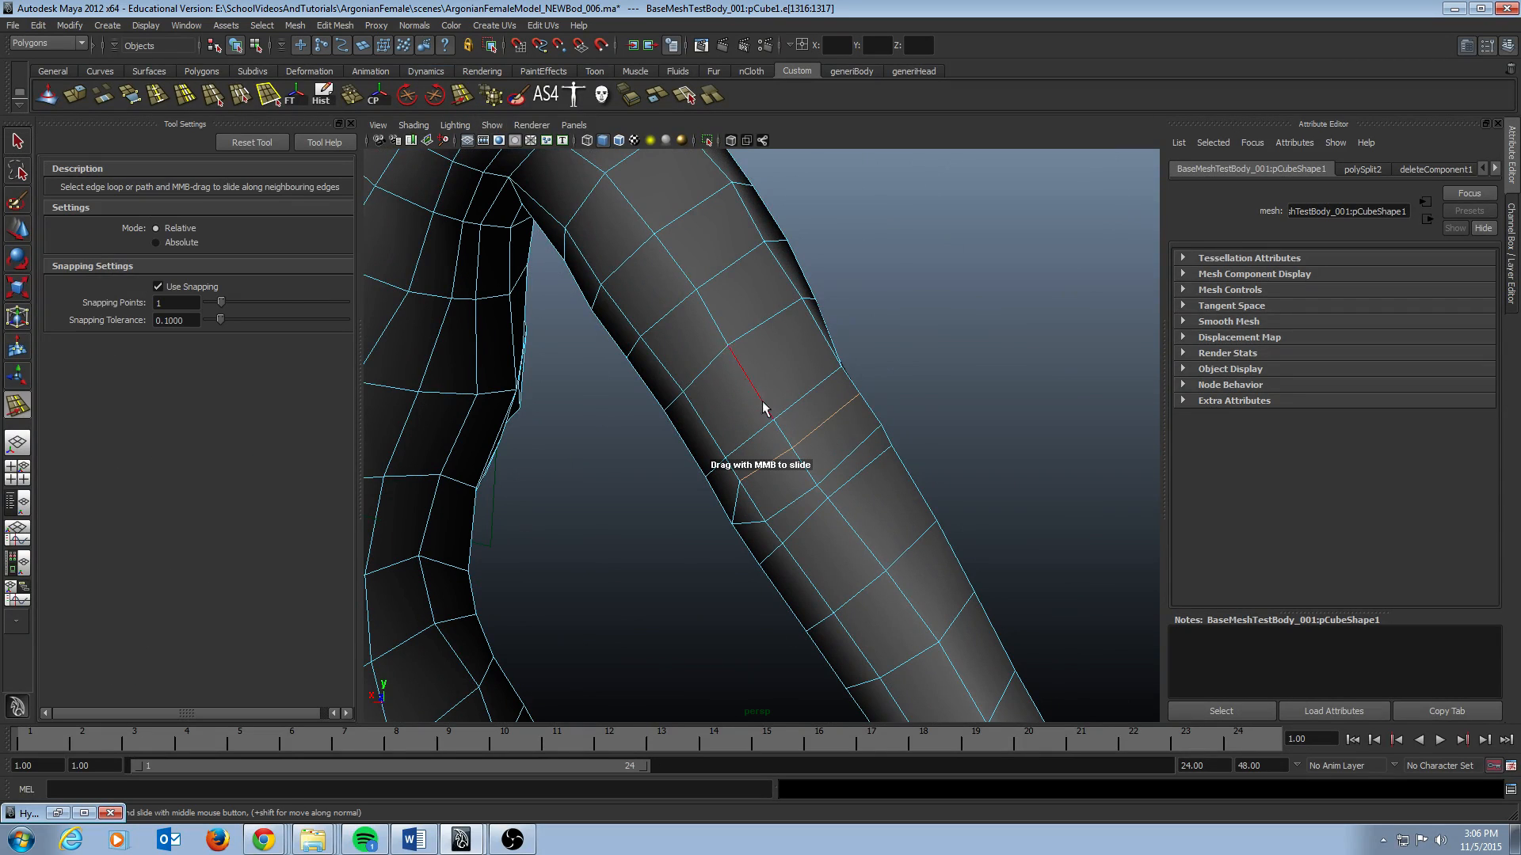
alt+drag(803, 421, 791, 519)
key(ctrl+z)
click(781, 456)
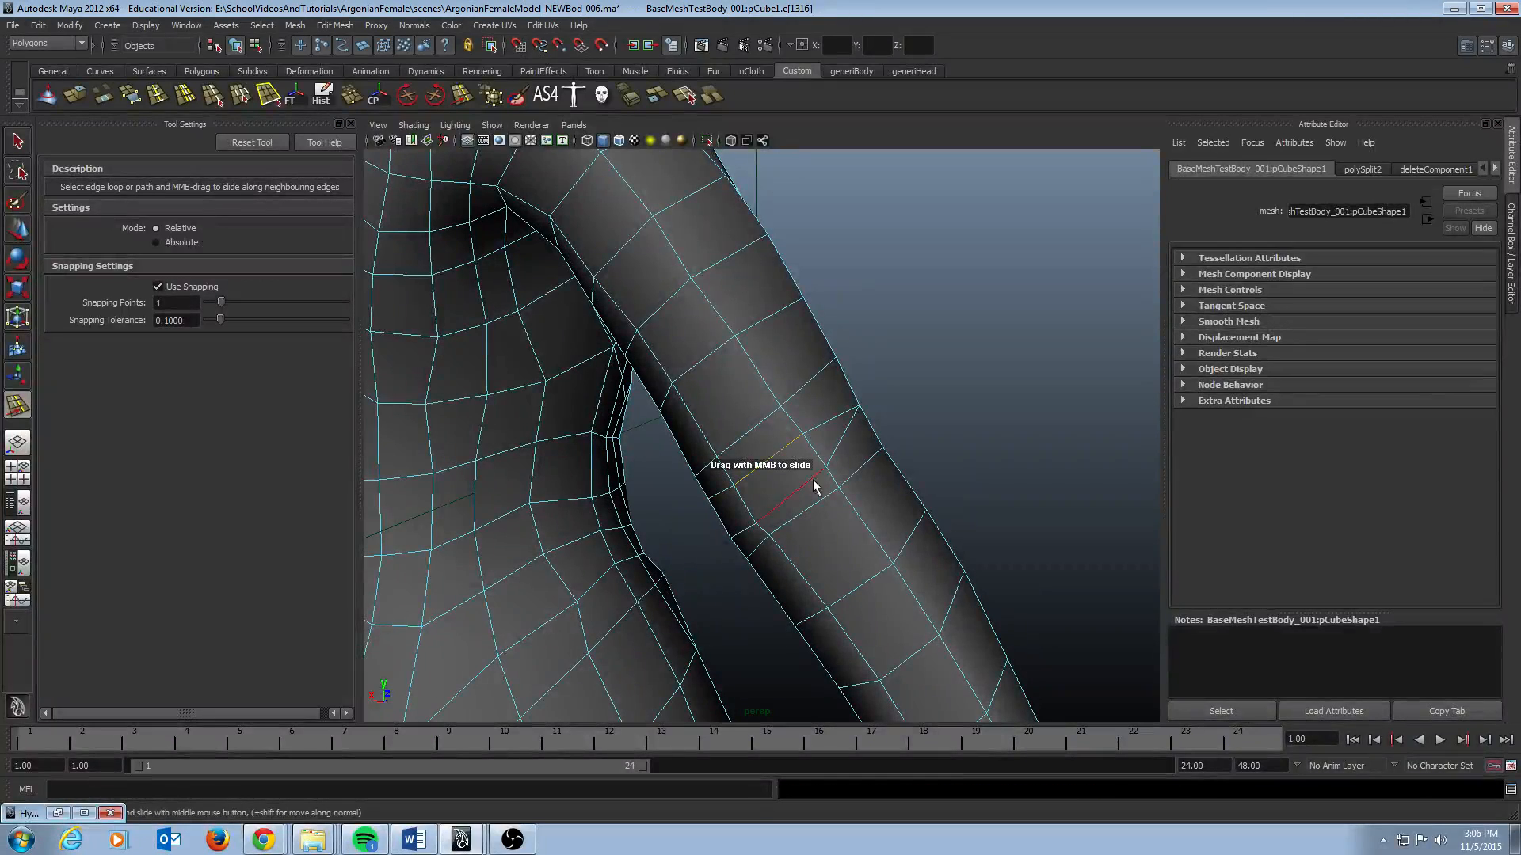
alt+drag(781, 456, 610, 515)
key(q)
Select the horizontal edge loop around the base body's knee and slide it along the leg with the Slide Edge tool
alt+right_drag(849, 503, 697, 617)
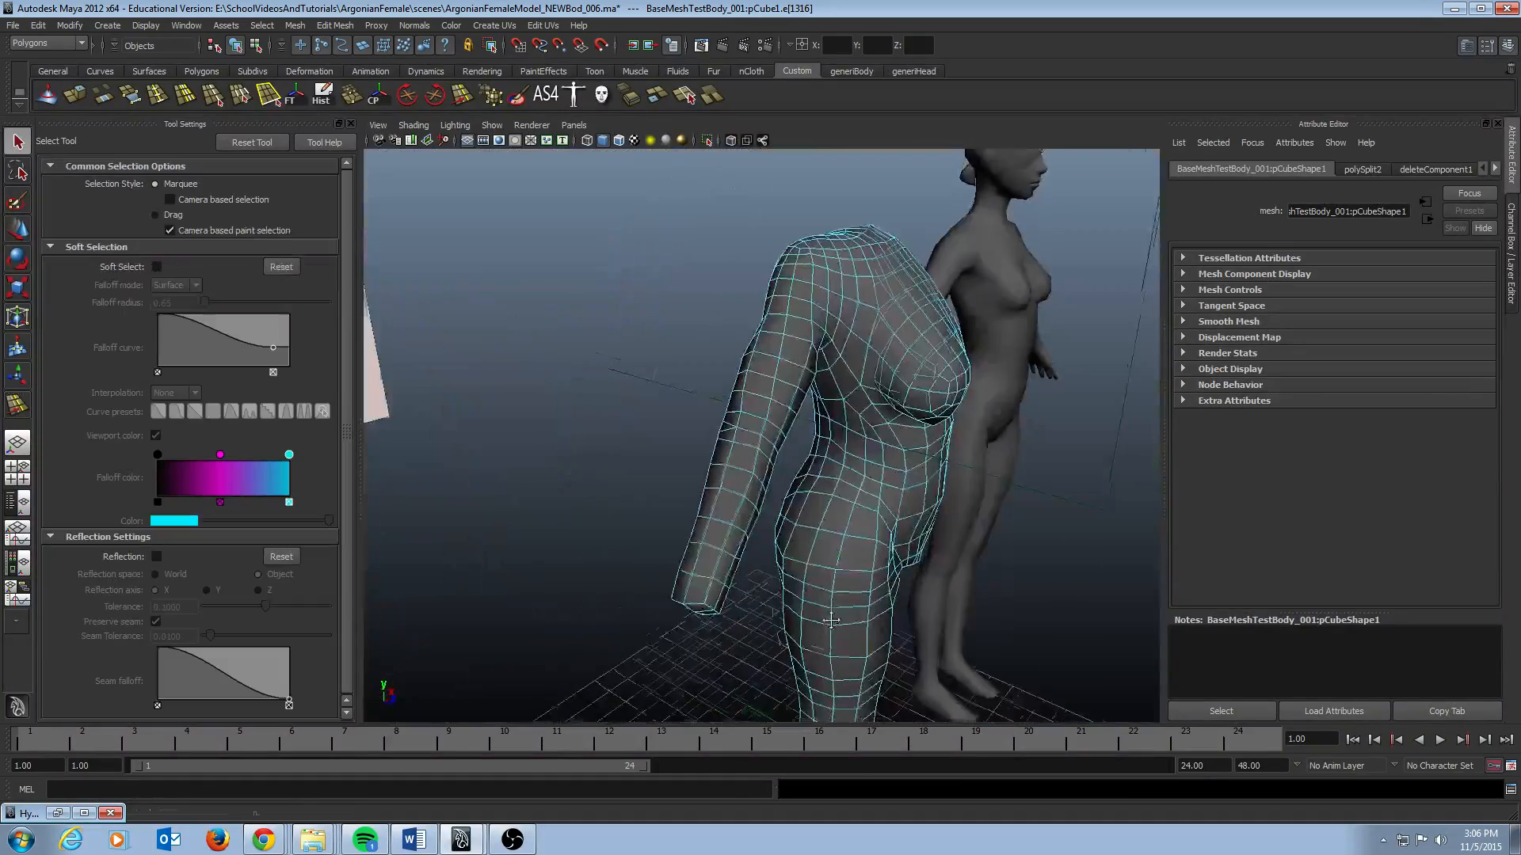
alt+middle_drag(697, 617, 664, 575)
alt+drag(664, 575, 478, 440)
alt+right_drag(478, 440, 811, 496)
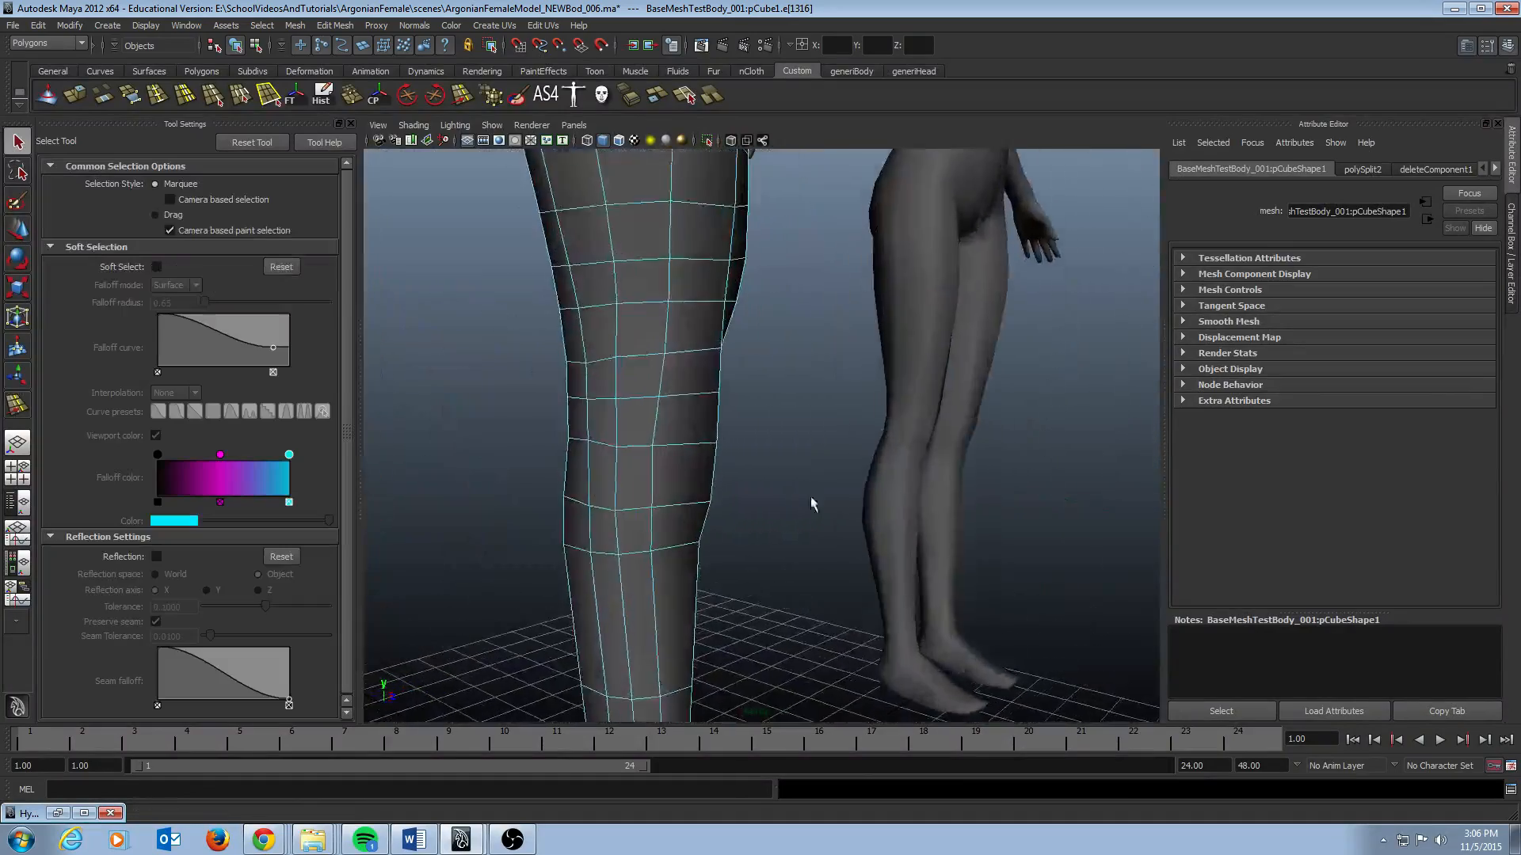
alt+drag(810, 497, 692, 471)
mouse_move(819, 474)
alt+mouse_down()
mouse_move(787, 449)
mouse_move(842, 435)
mouse_move(842, 451)
mouse_move(785, 449)
mouse_move(866, 492)
mouse_move(845, 495)
mouse_move(923, 492)
alt+mouse_up()
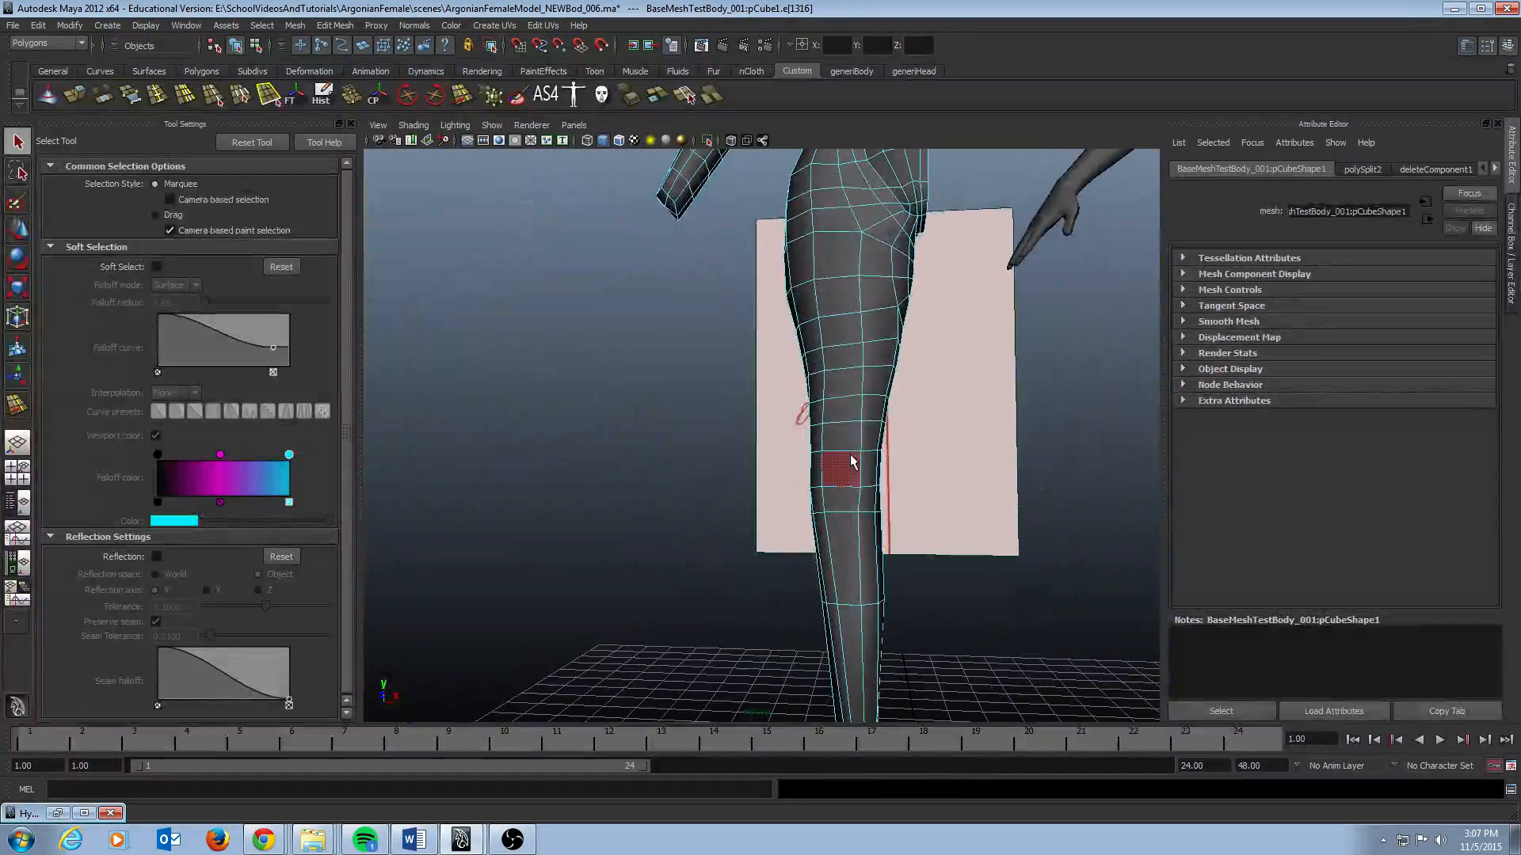
click(845, 452)
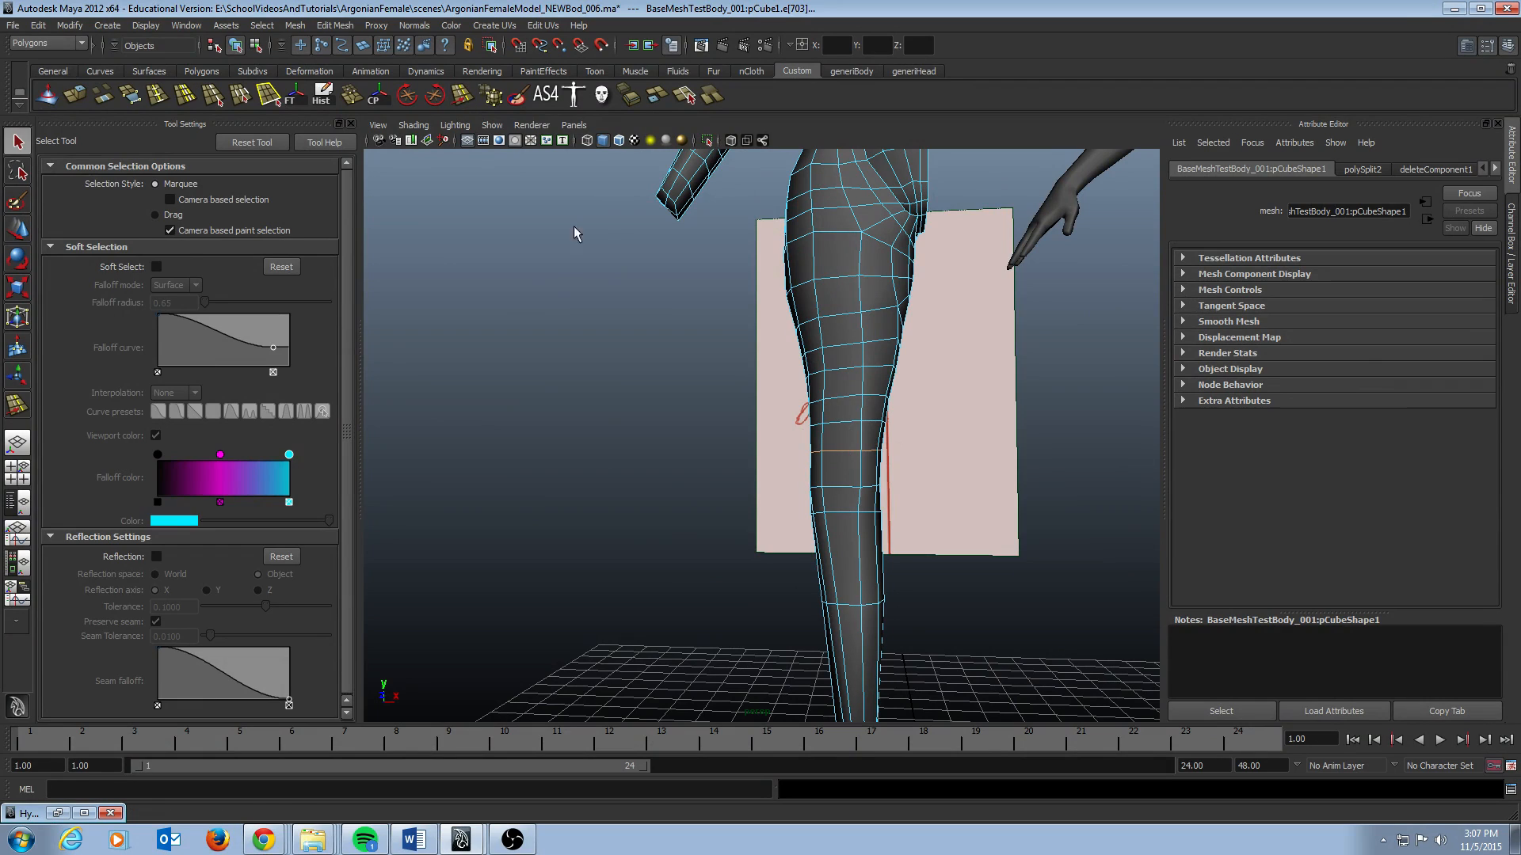
key(y)
middle_drag(852, 386, 795, 249)
In the front view, enable soft selection with a falloff radius of about 0.33 and move the inner vertex above the knee out to the reference outline
key(space)
alt+right_drag(655, 486, 763, 560)
alt+middle_drag(763, 560, 787, 401)
key(q)
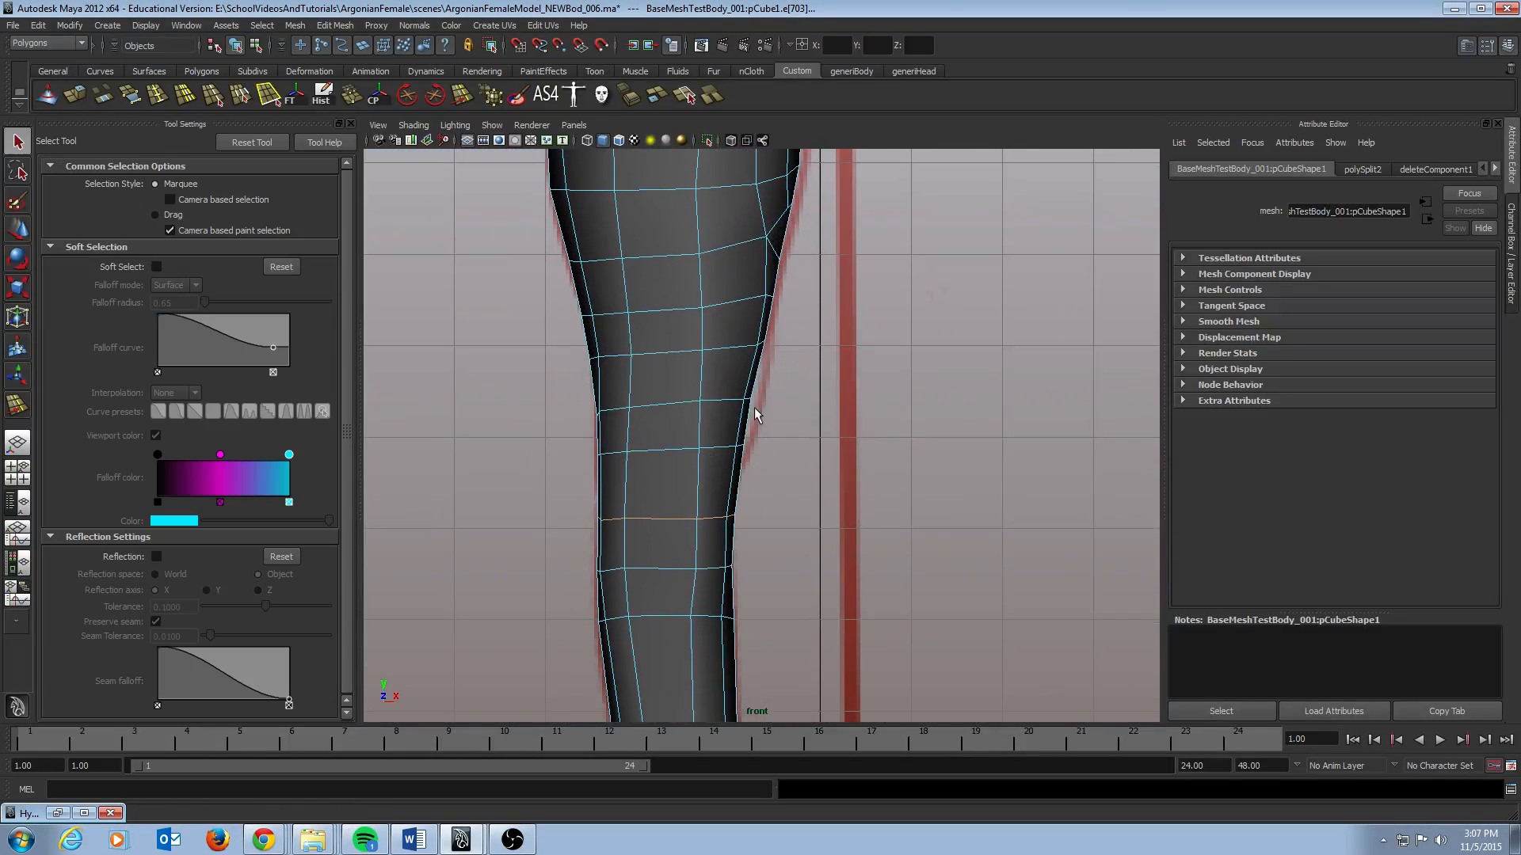
right_drag(695, 406, 656, 402)
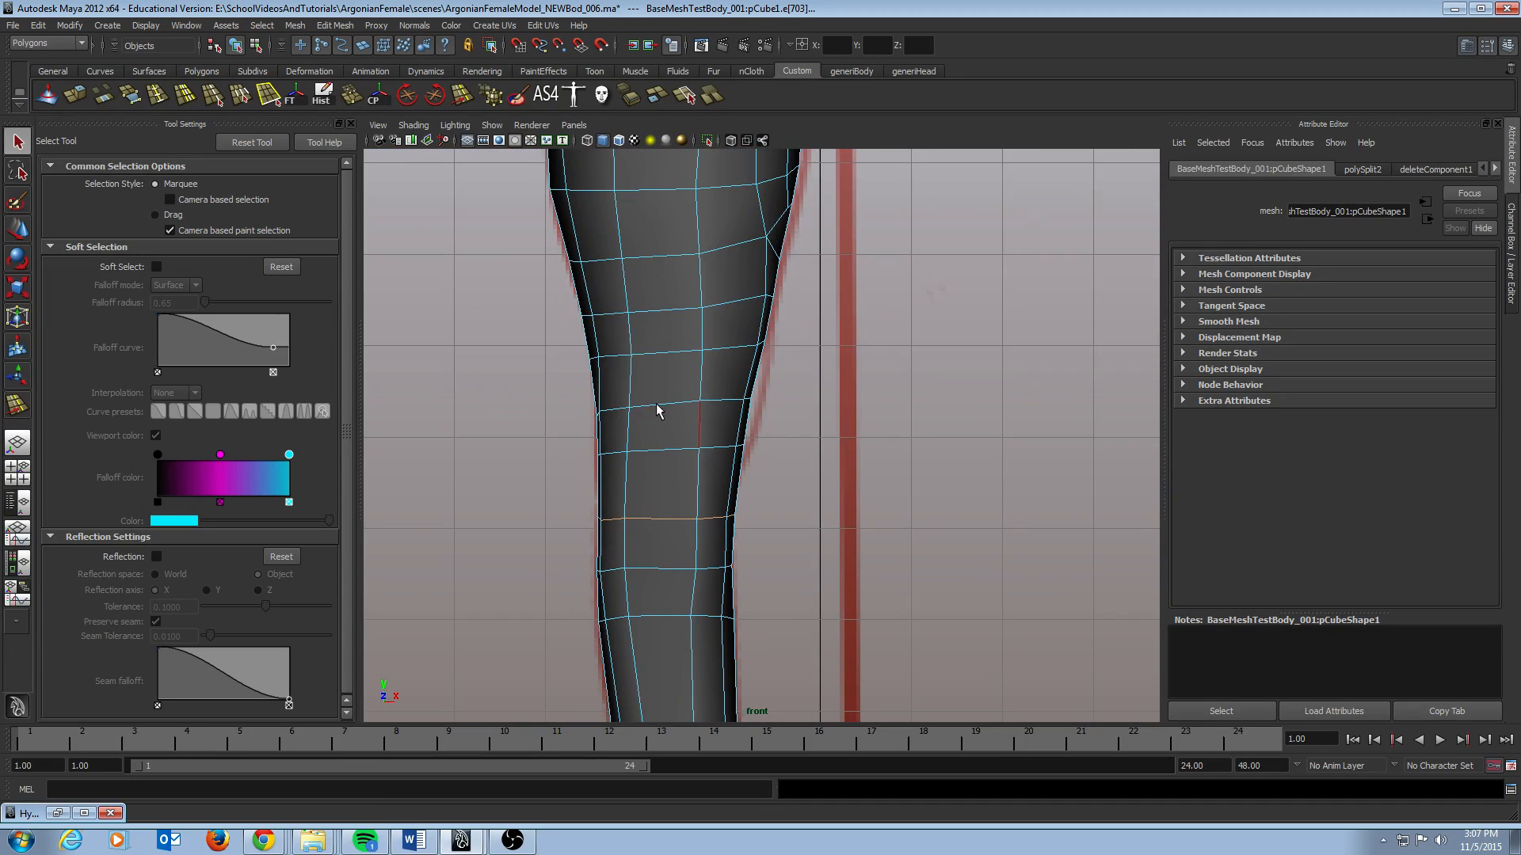
key(4)
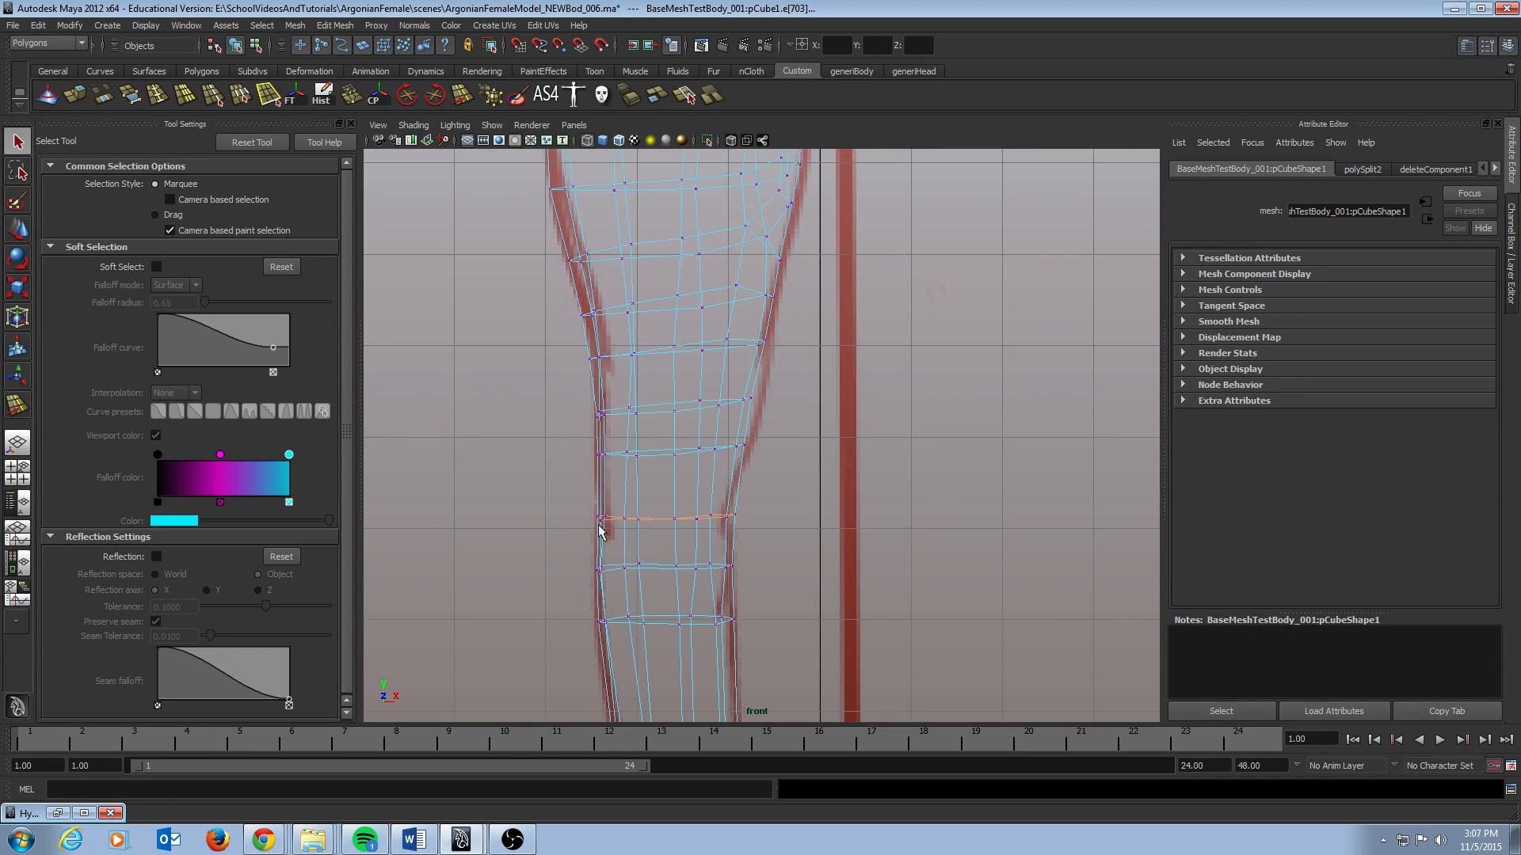
key(5)
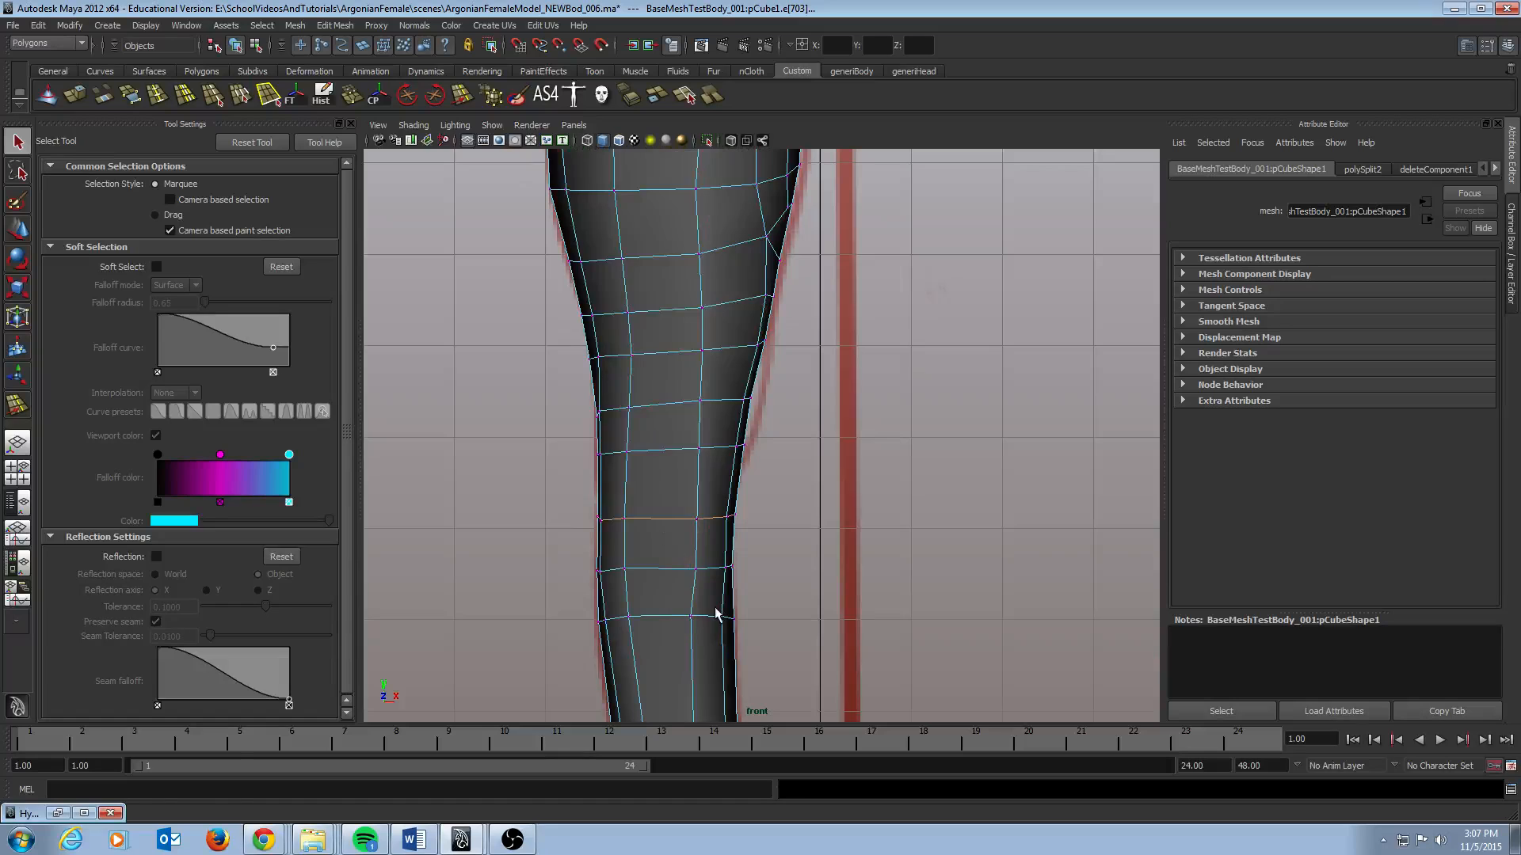
alt+middle_drag(715, 613, 734, 407)
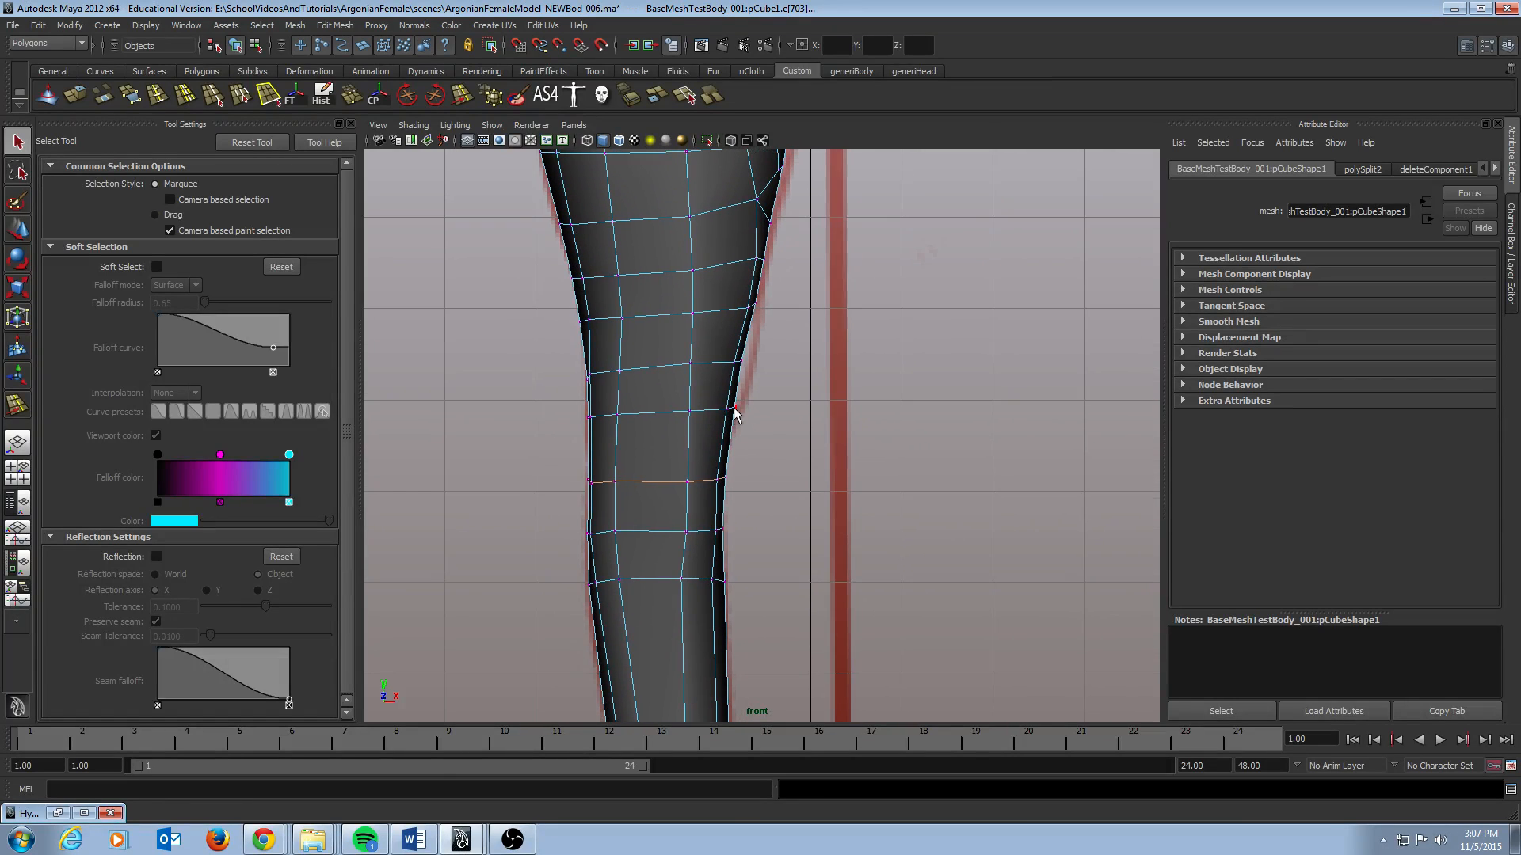
key(b)
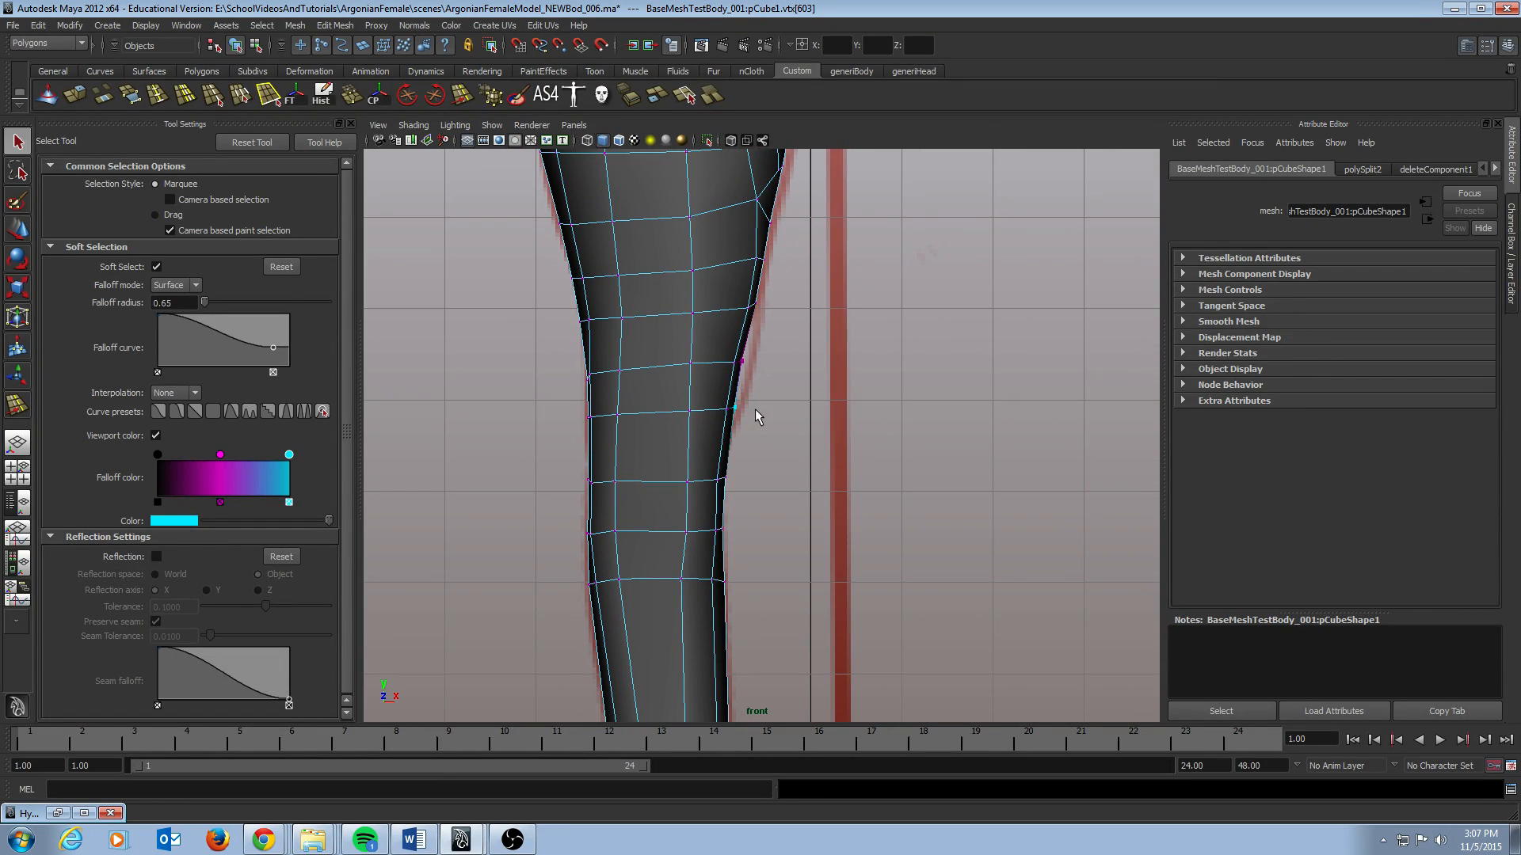
drag(739, 408, 744, 411)
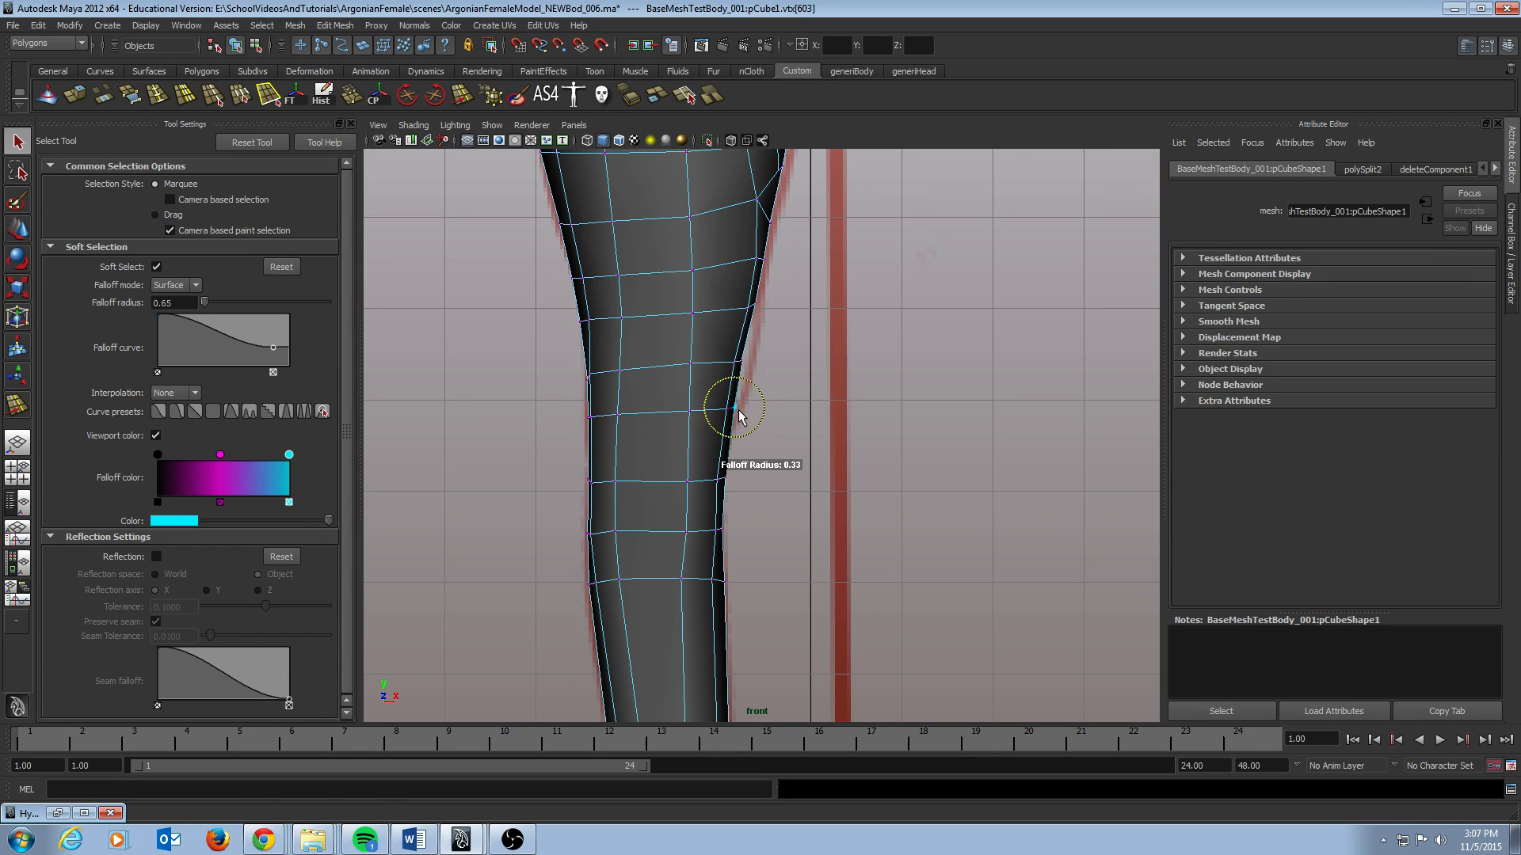
key(w)
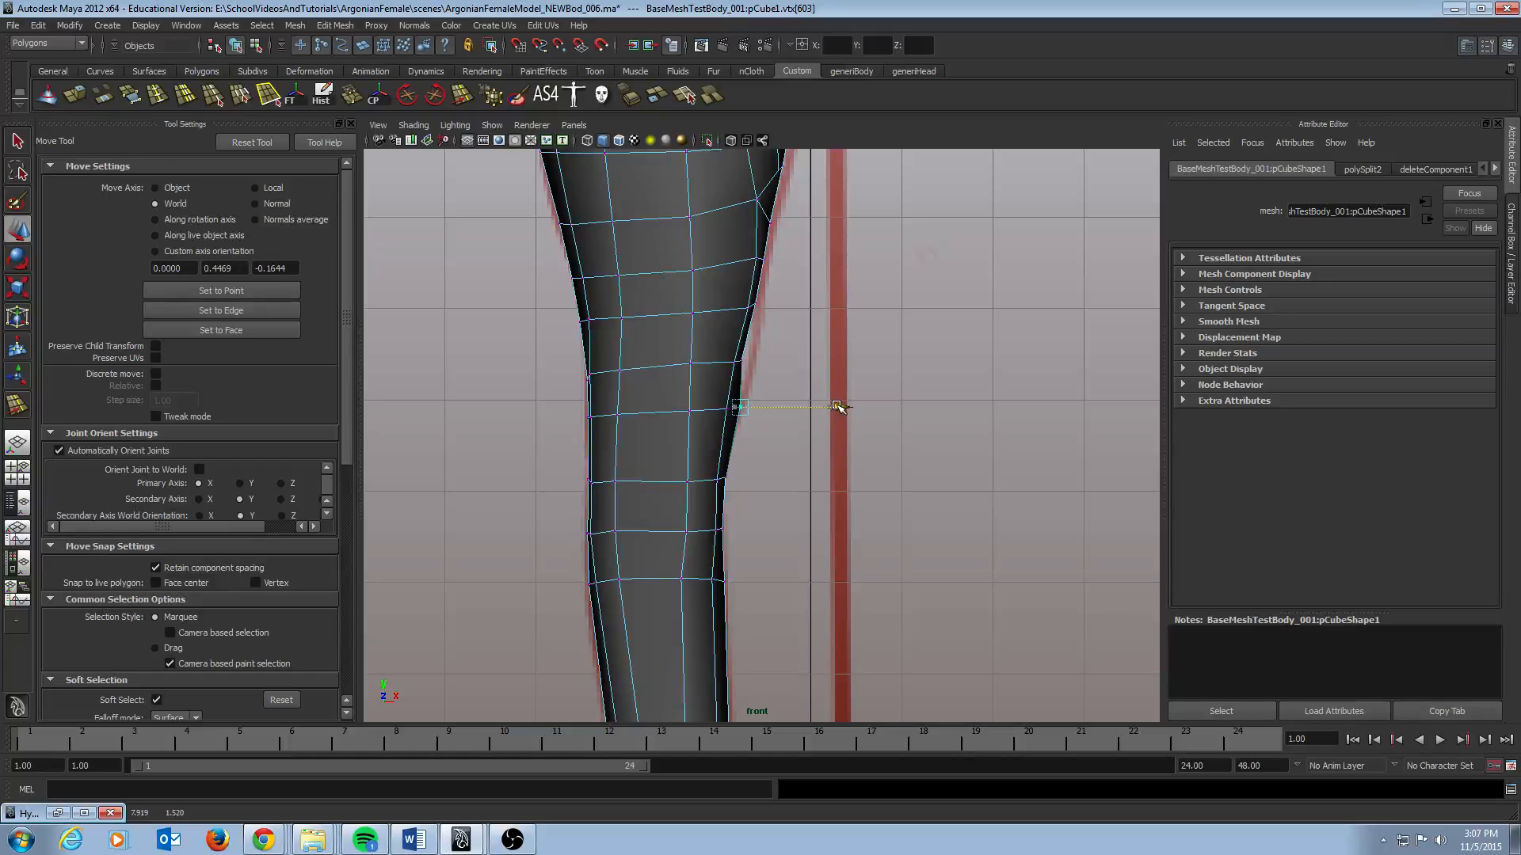
Widen the soft-selection falloff radius to 0.89 and move the next higher inner-leg vertex outward, fitting the contour to the reference outline
key(q)
click(742, 365)
drag(742, 370, 852, 363)
key(w)
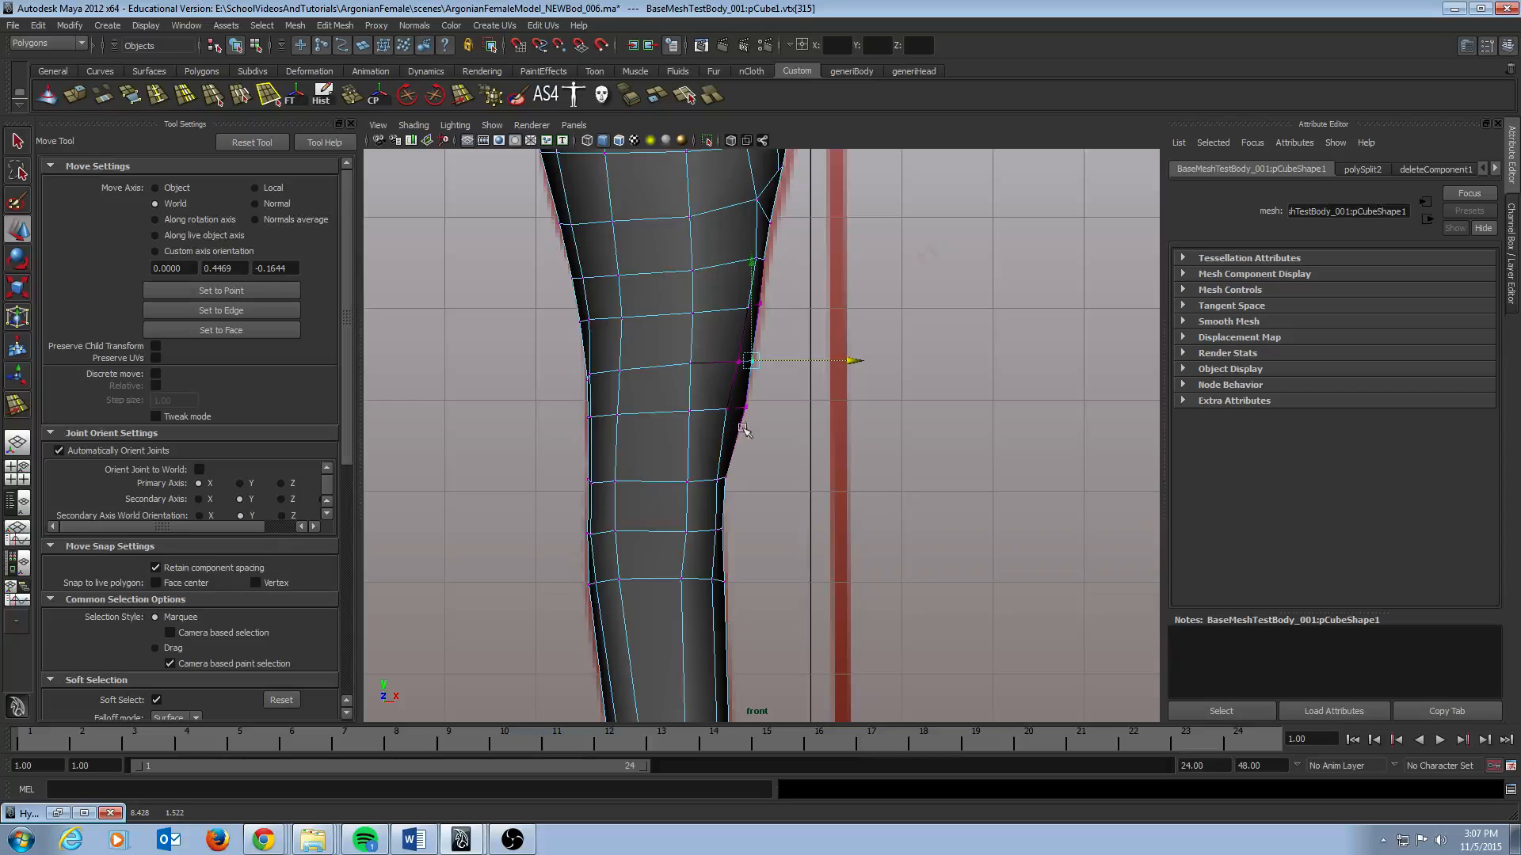
click(746, 408)
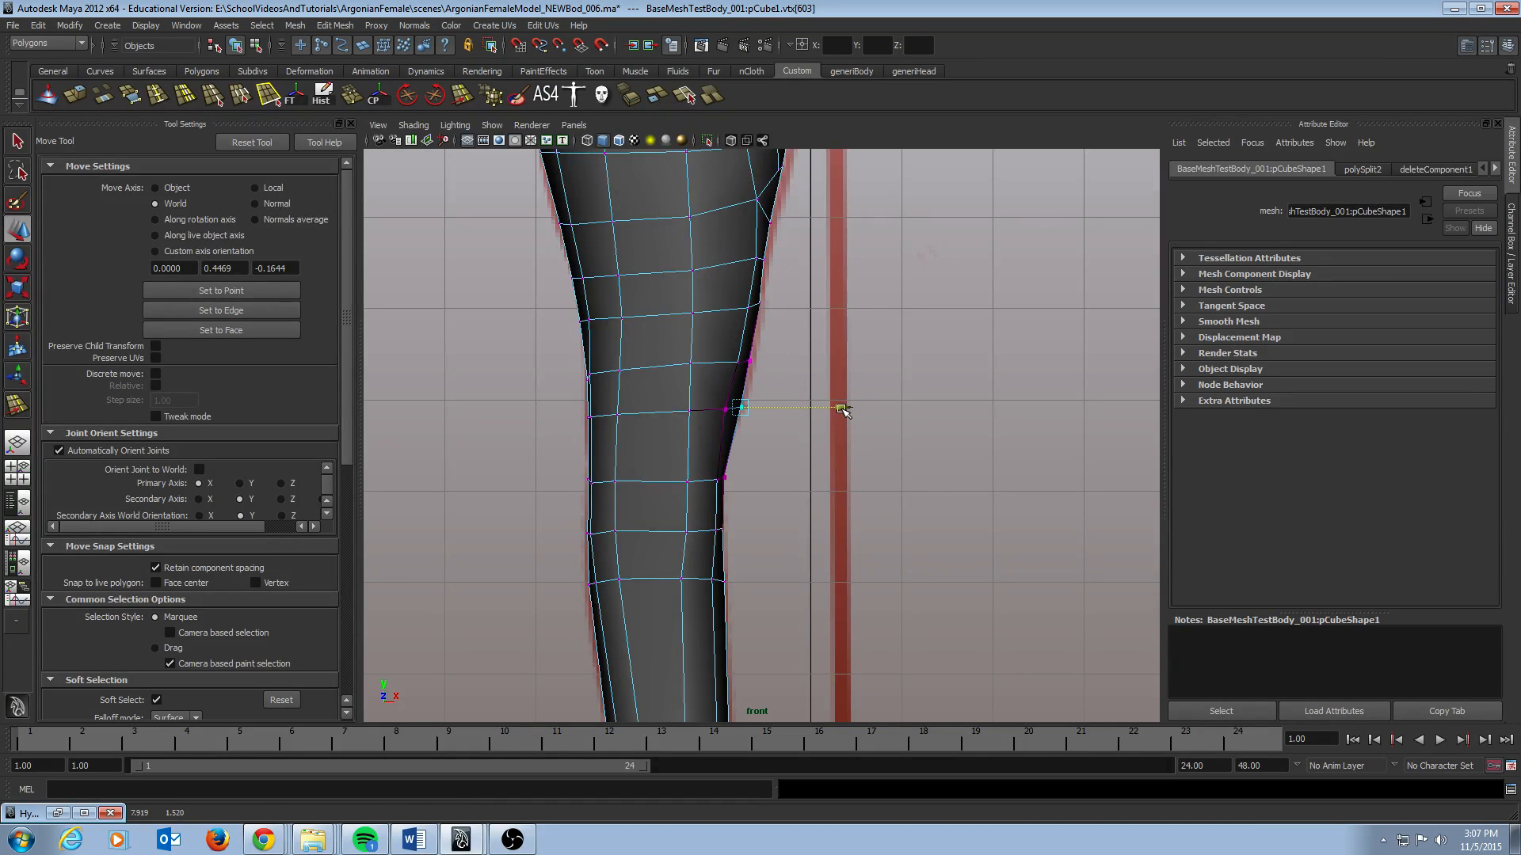
Examine the knee's edge flow in the perspective view, temporarily selecting the two rows of faces around the knee
key(space)
key(space)
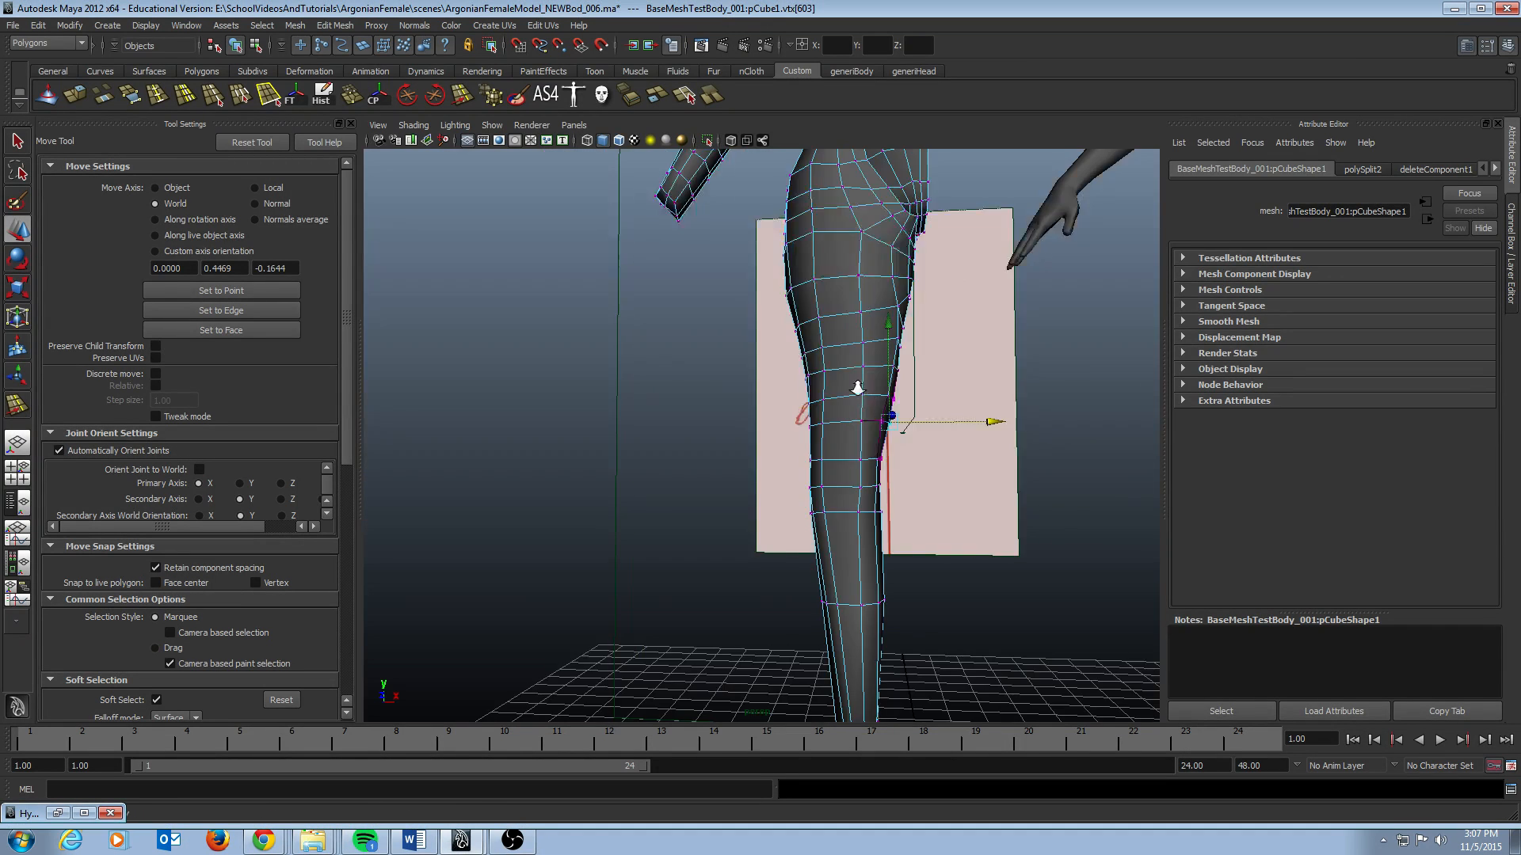
alt+drag(717, 421, 702, 394)
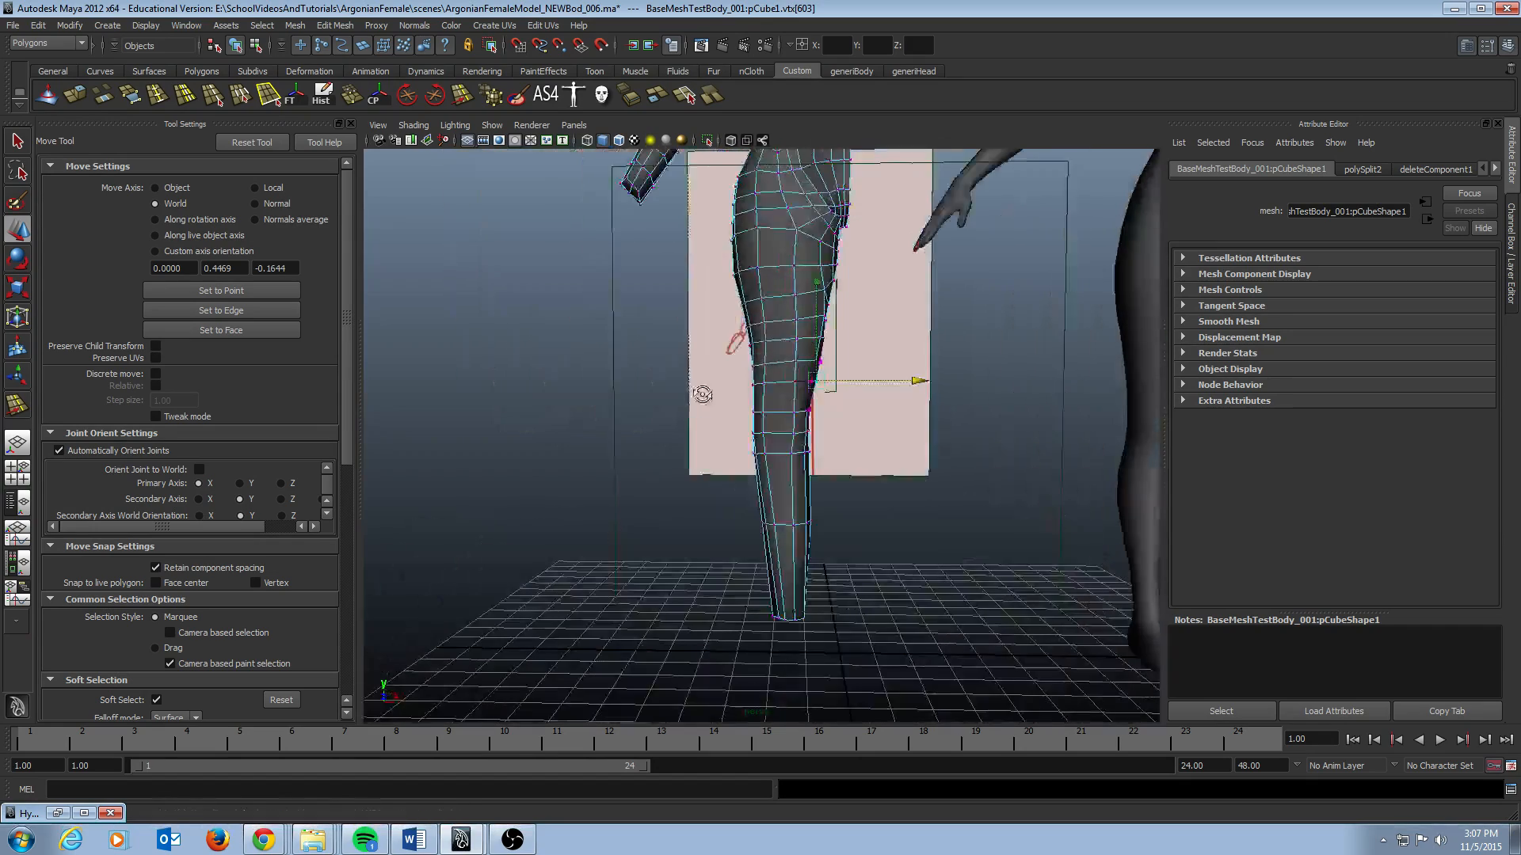
alt+right_drag(703, 393, 1063, 452)
key(q)
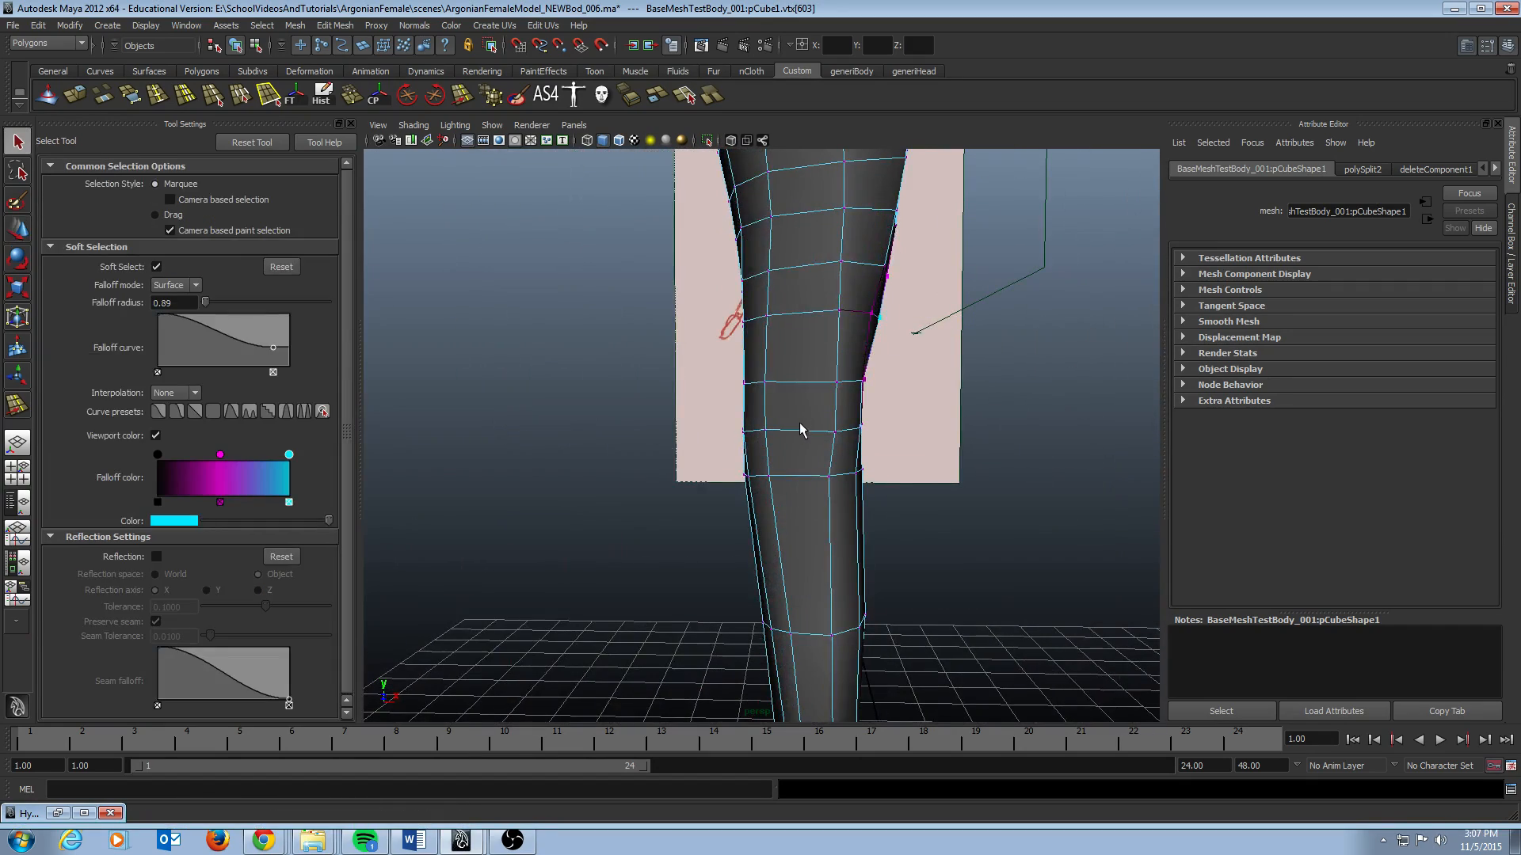
alt+drag(802, 368, 686, 419)
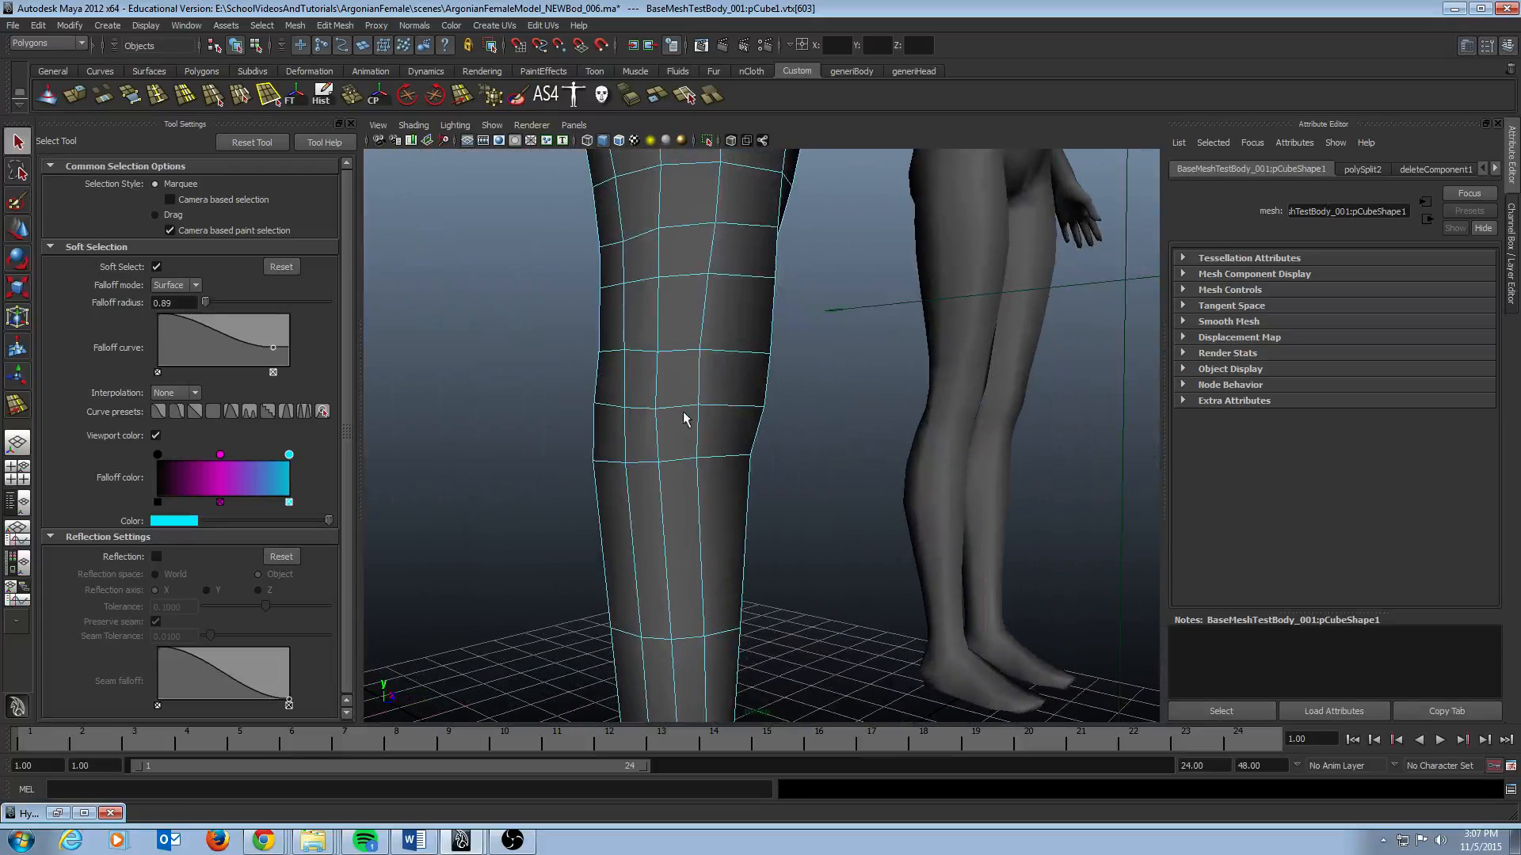
click(635, 411)
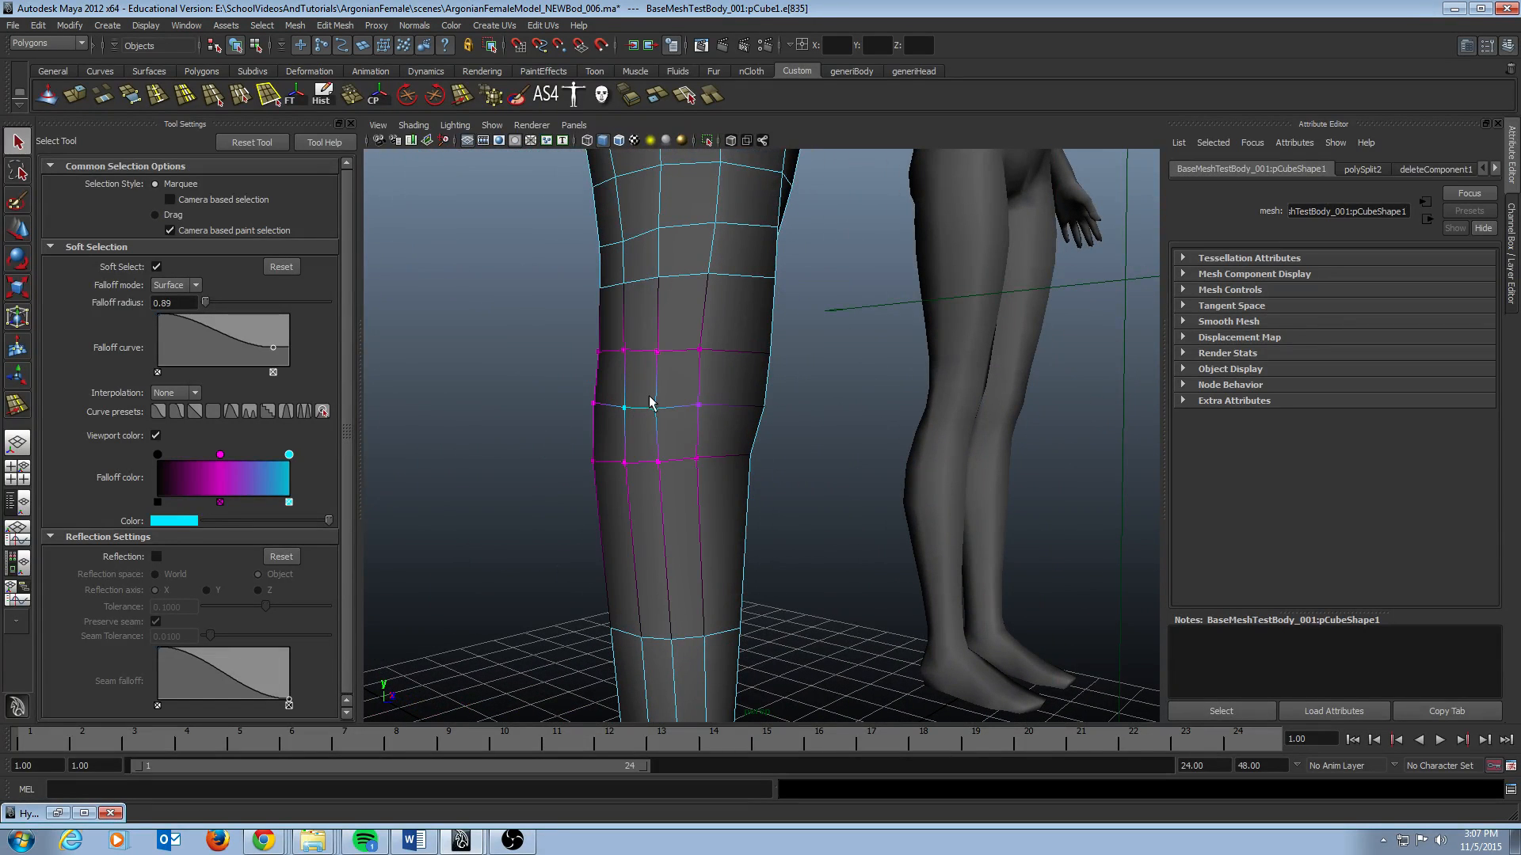
drag(561, 375, 786, 432)
key(f)
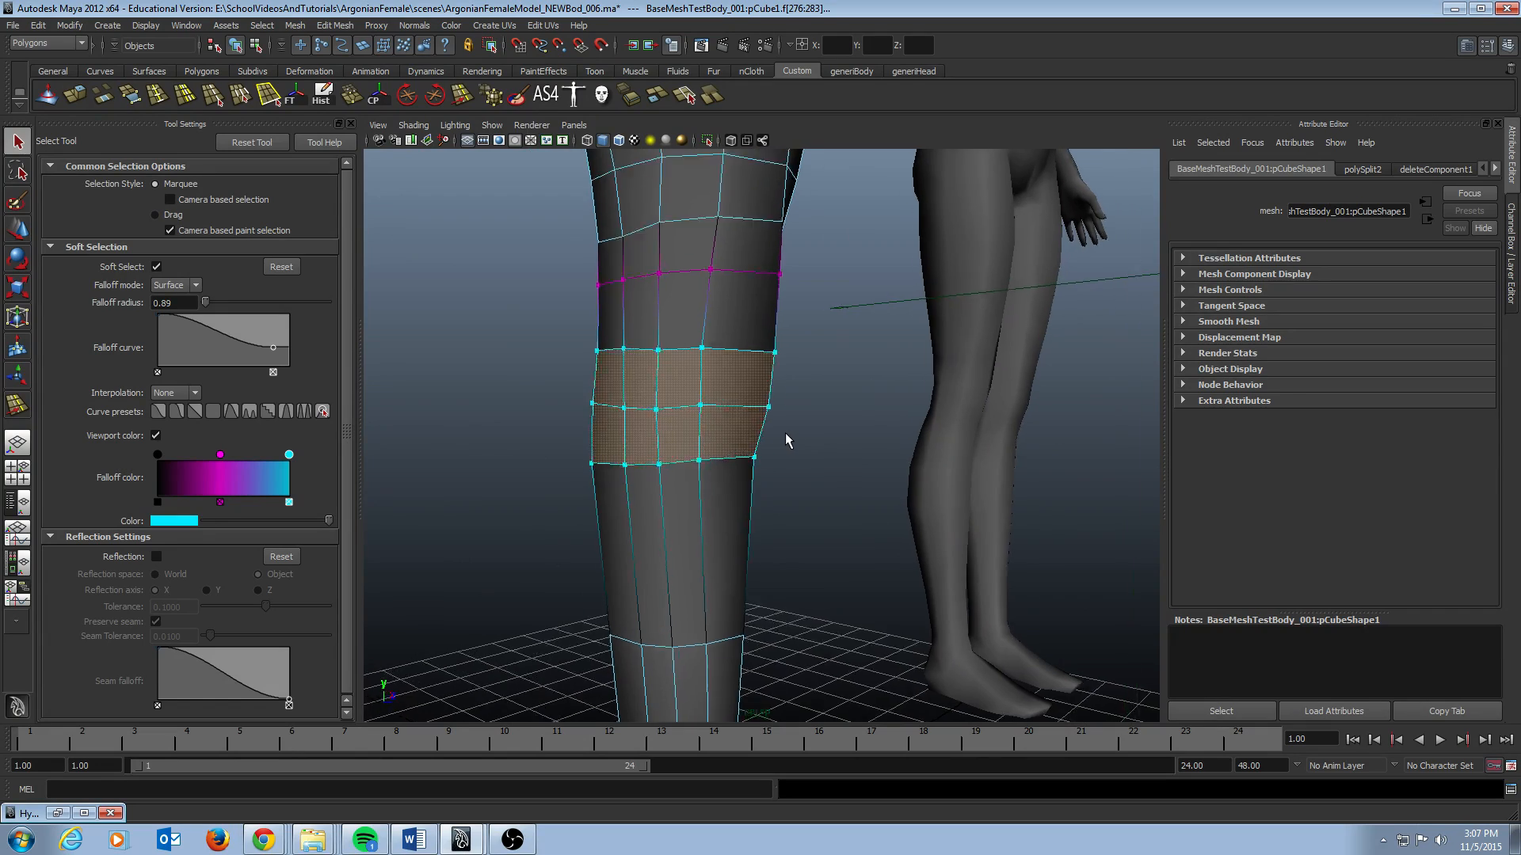
alt+right_drag(879, 428, 557, 411)
alt+drag(950, 463, 1082, 461)
click(919, 442)
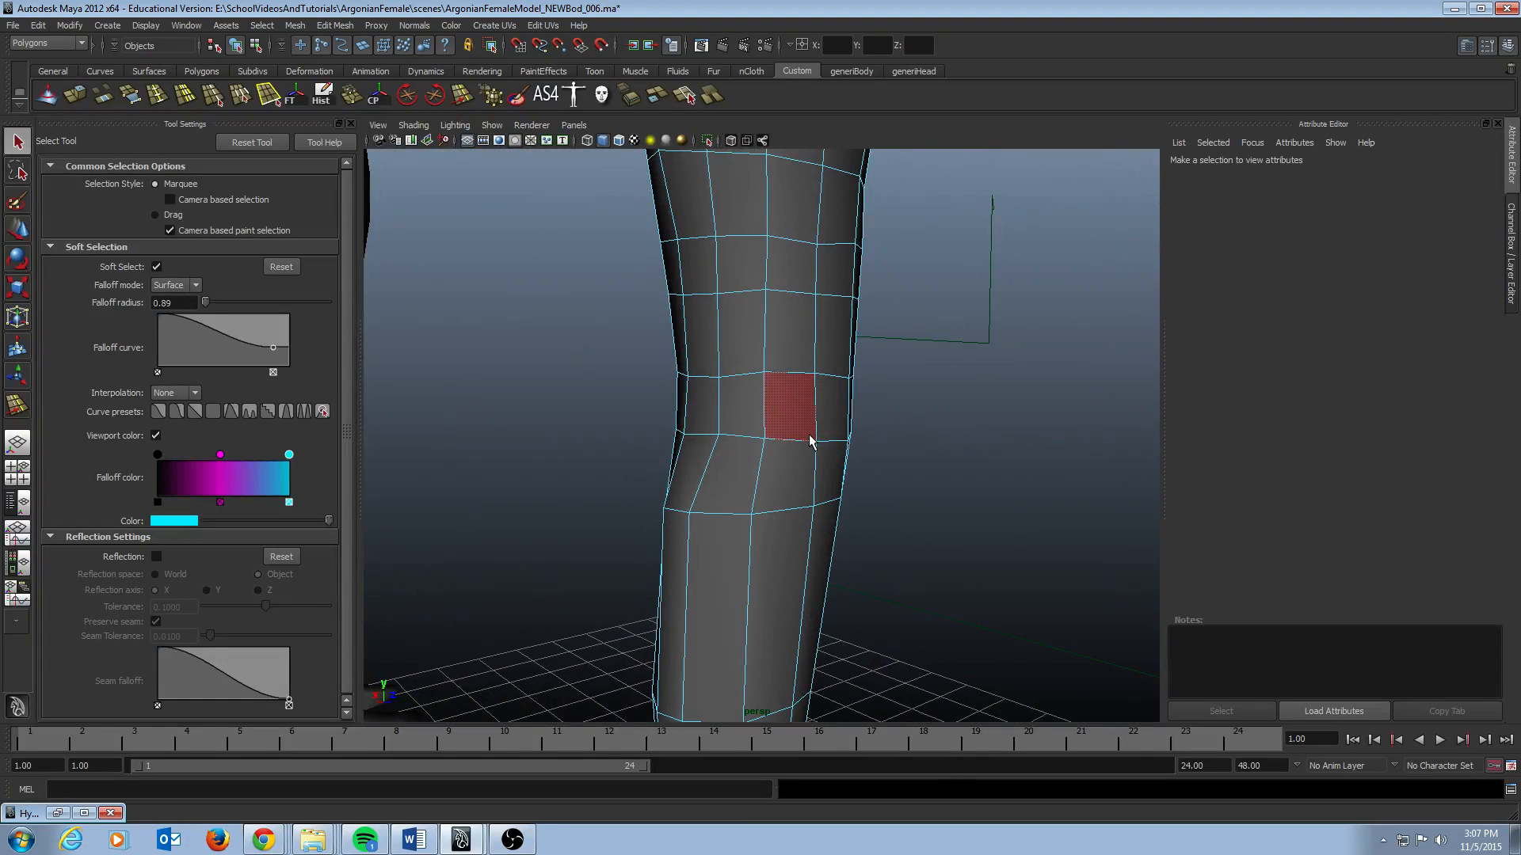
Cut a new edge line across the back of the knee with the Split Polygon tool, running diagonally into existing vertices at both ends
click(864, 404)
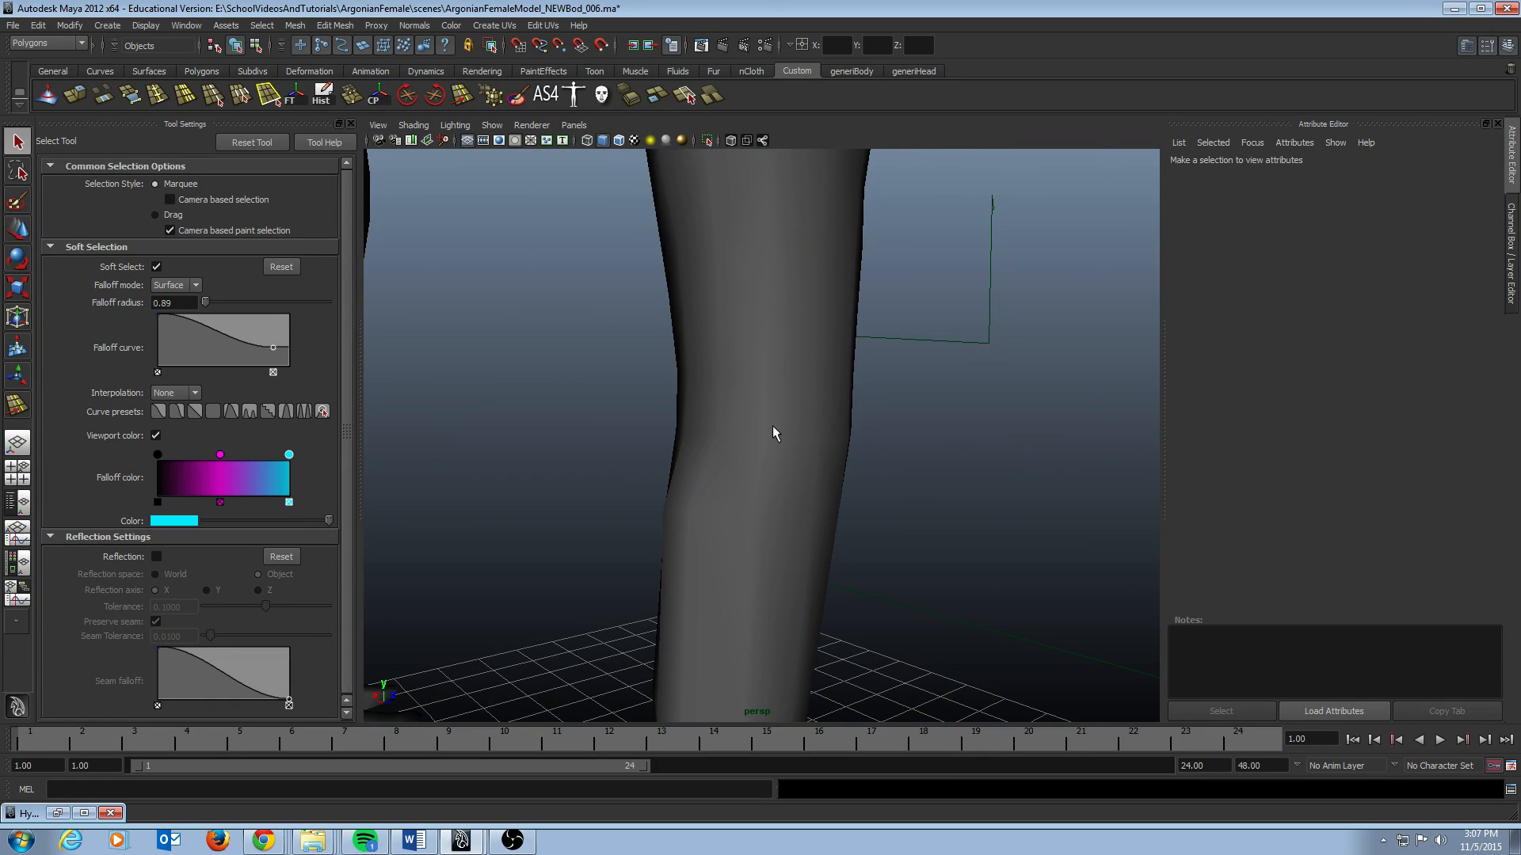
click(819, 437)
key(y)
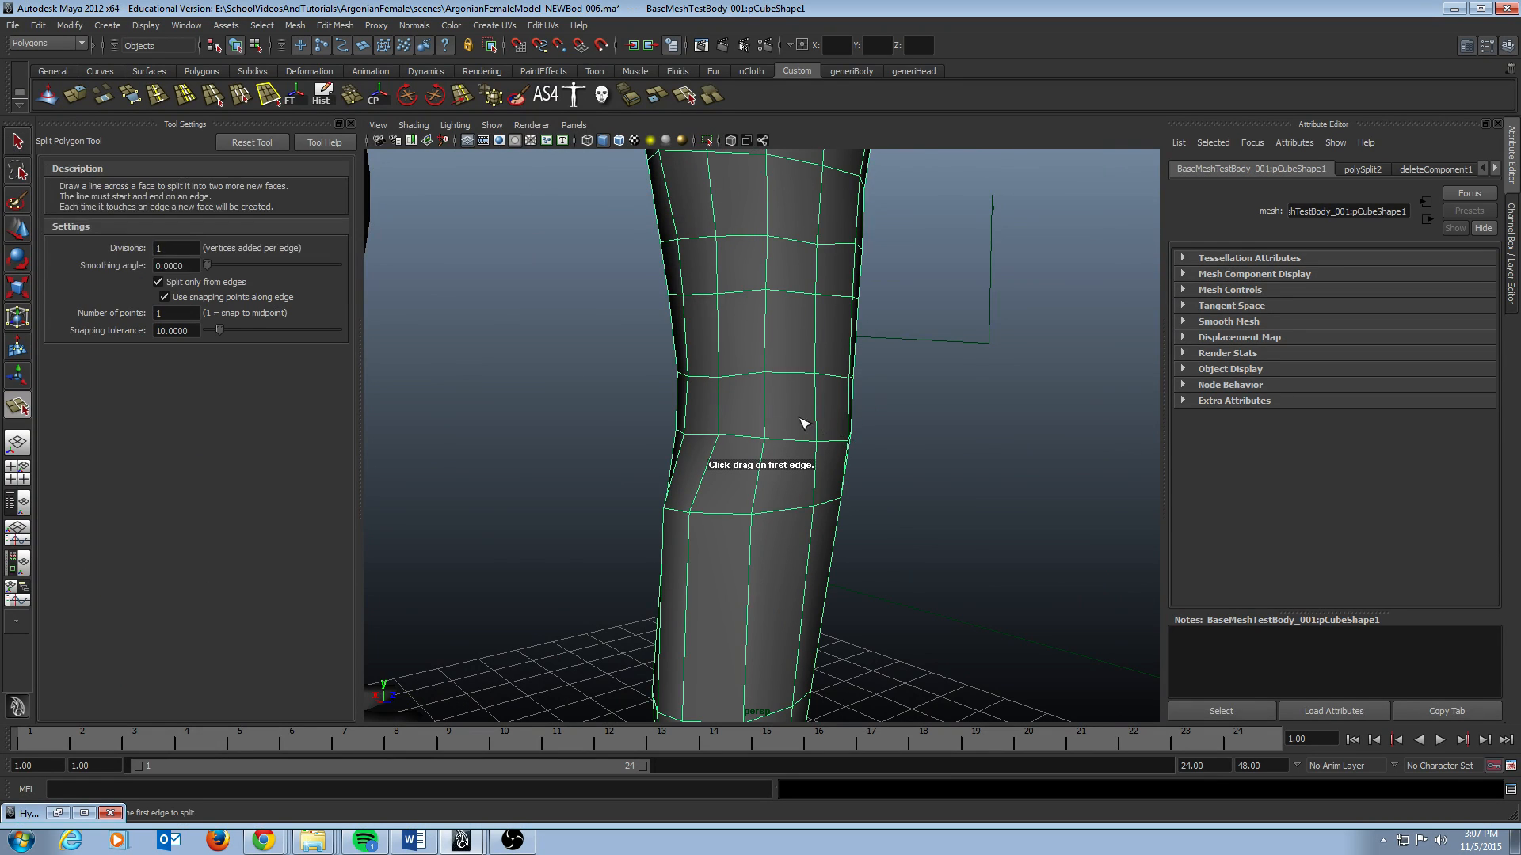
alt+drag(818, 419, 851, 492)
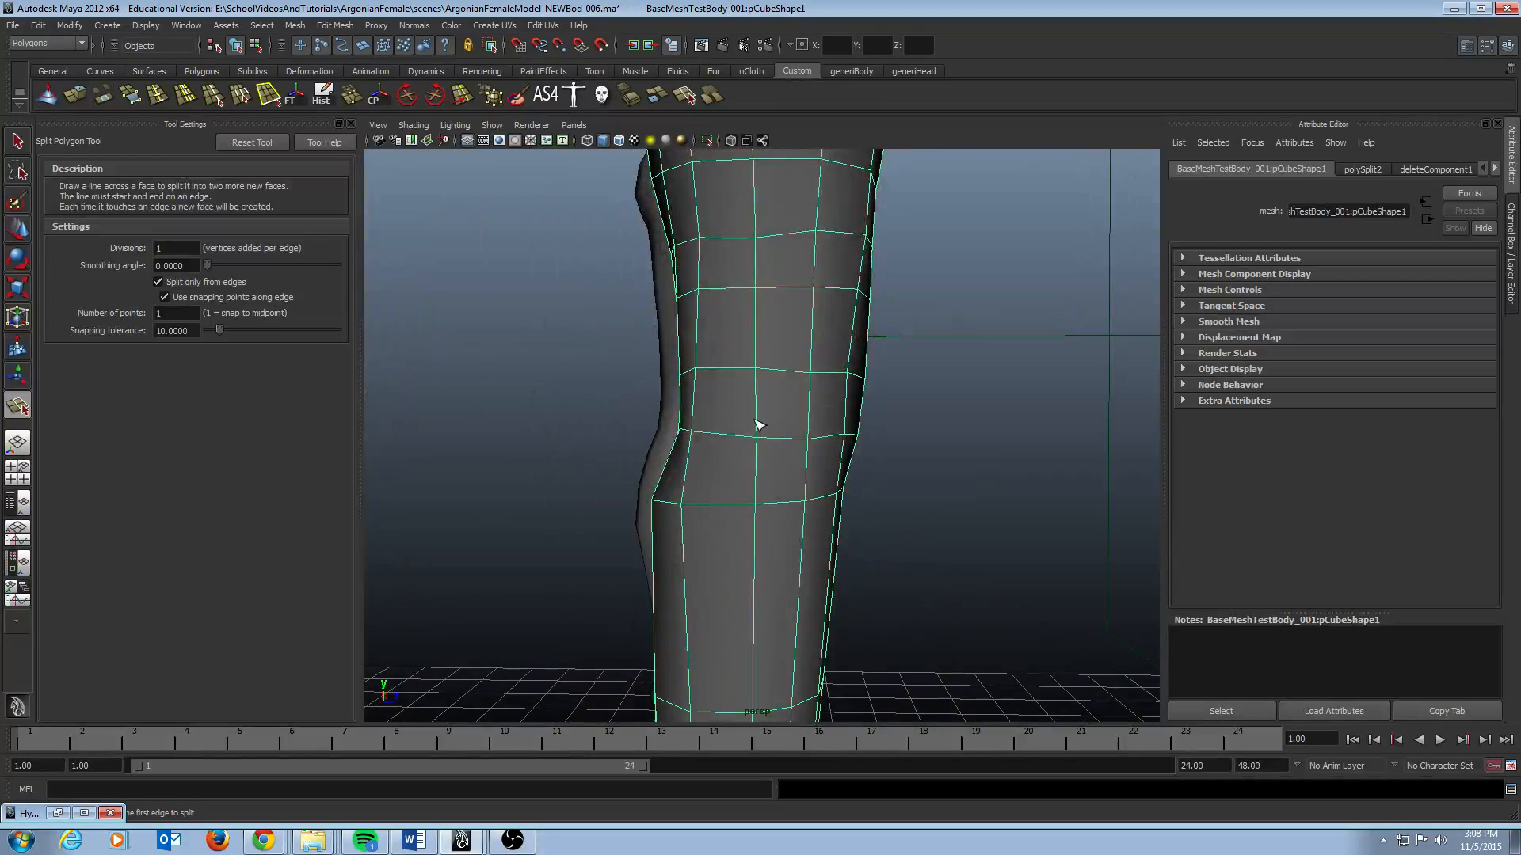
alt+drag(757, 460, 784, 462)
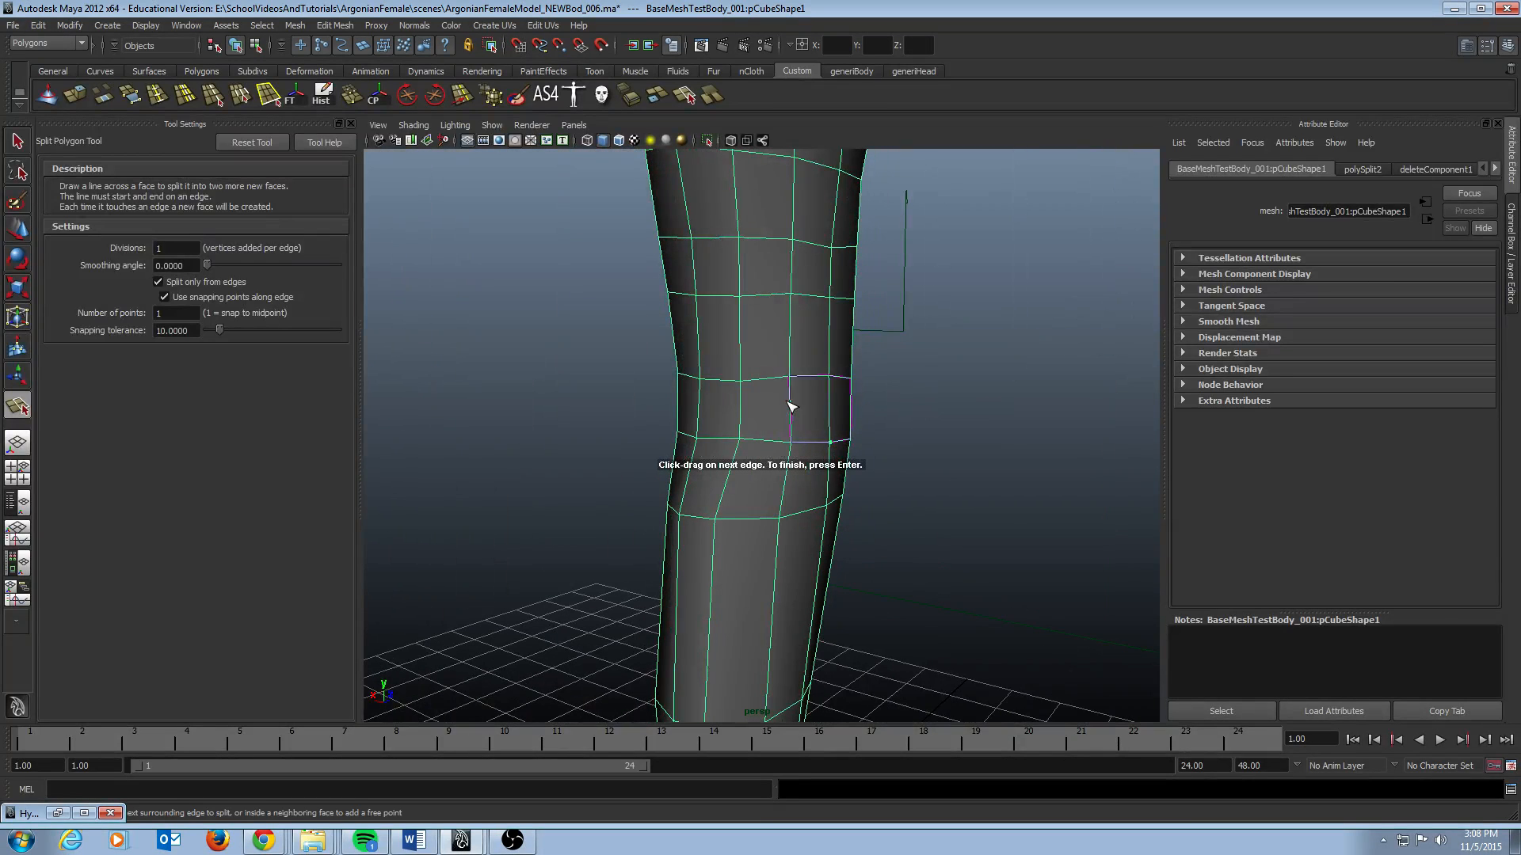
mouse_move(790, 407)
alt+mouse_down()
mouse_move(787, 441)
mouse_move(787, 414)
alt+mouse_up()
click(784, 406)
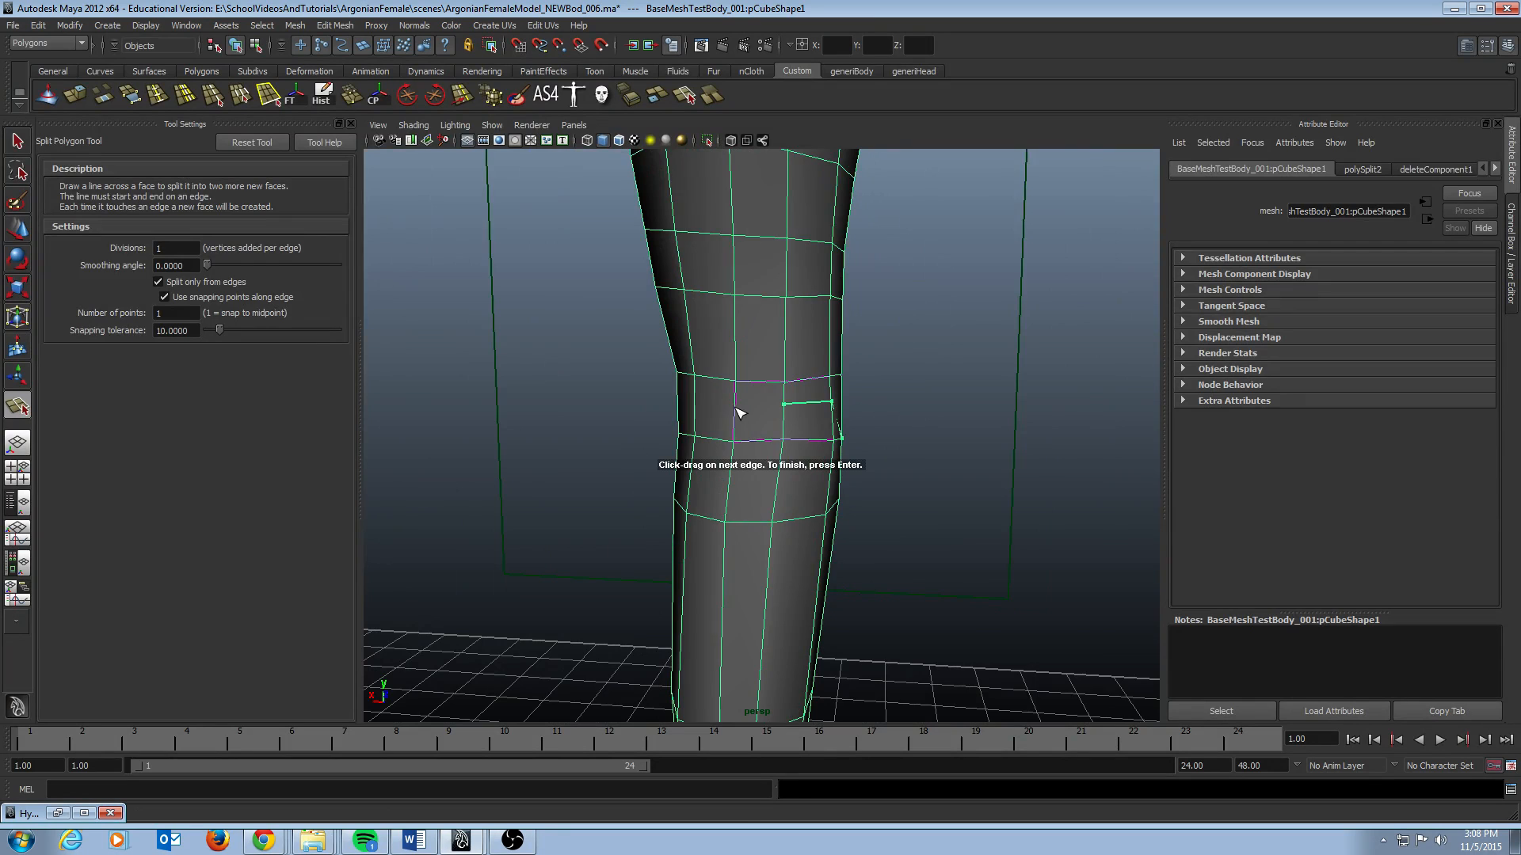
alt+drag(707, 454, 808, 402)
click(791, 435)
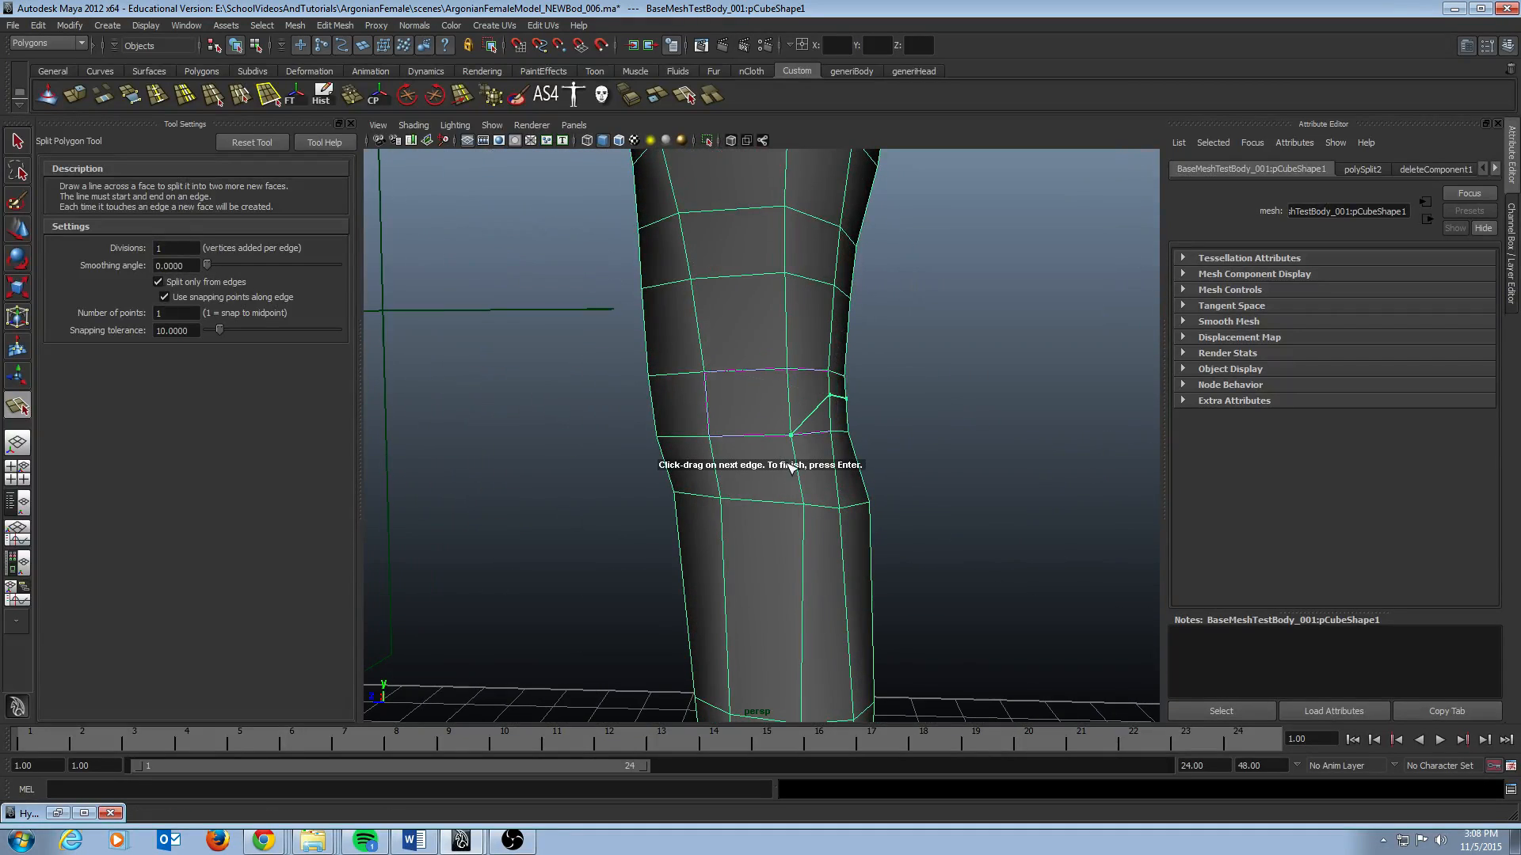
key(q)
Select the vertical edge loop down the inner leg, turn off soft selection, and adjust the loop with the Slide Edge tool
alt+drag(911, 460, 888, 370)
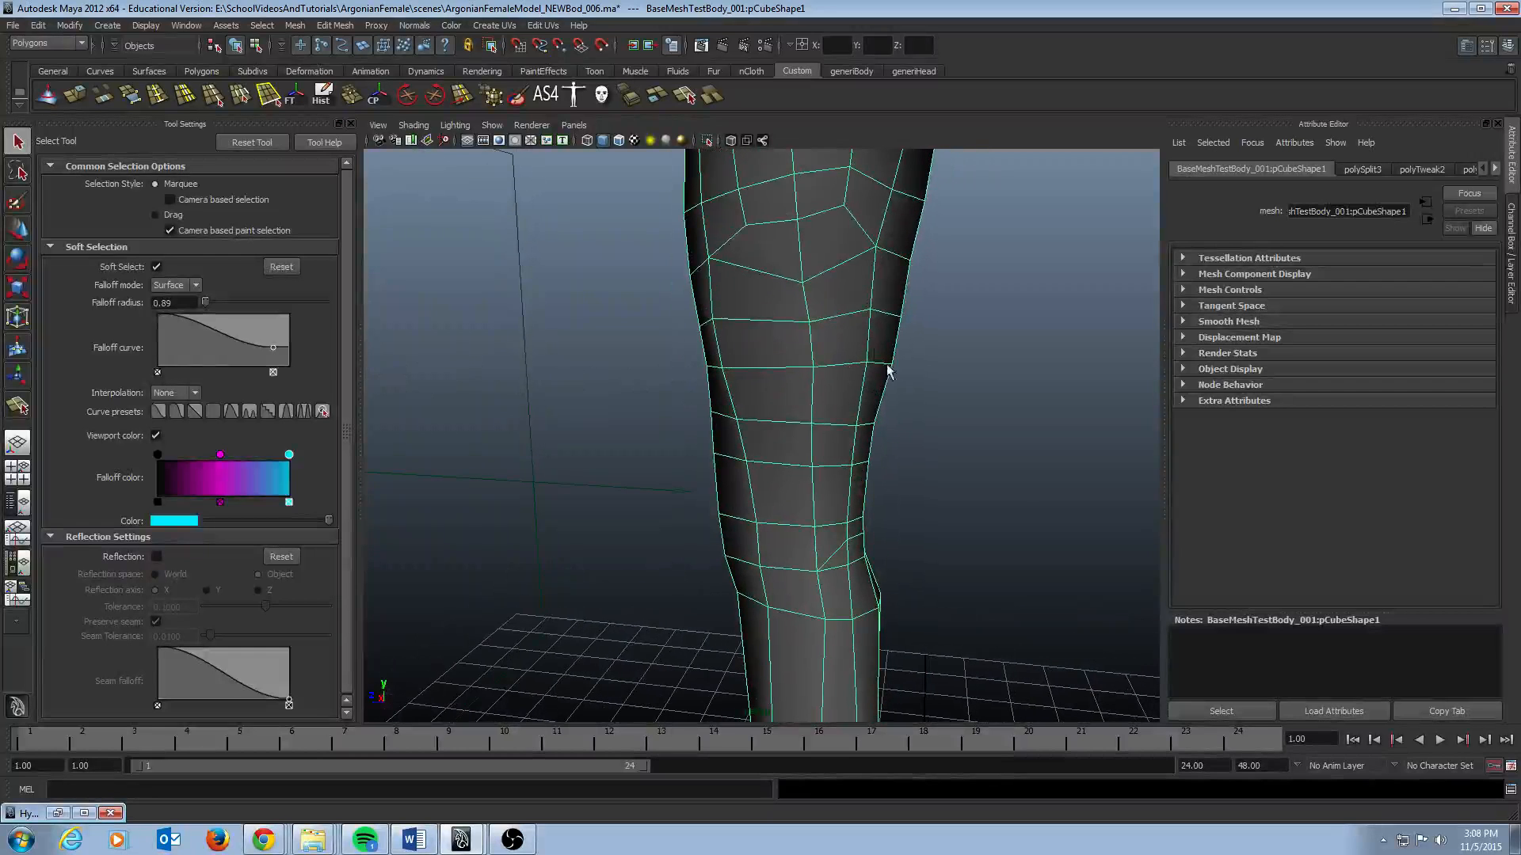
click(810, 345)
key(F10)
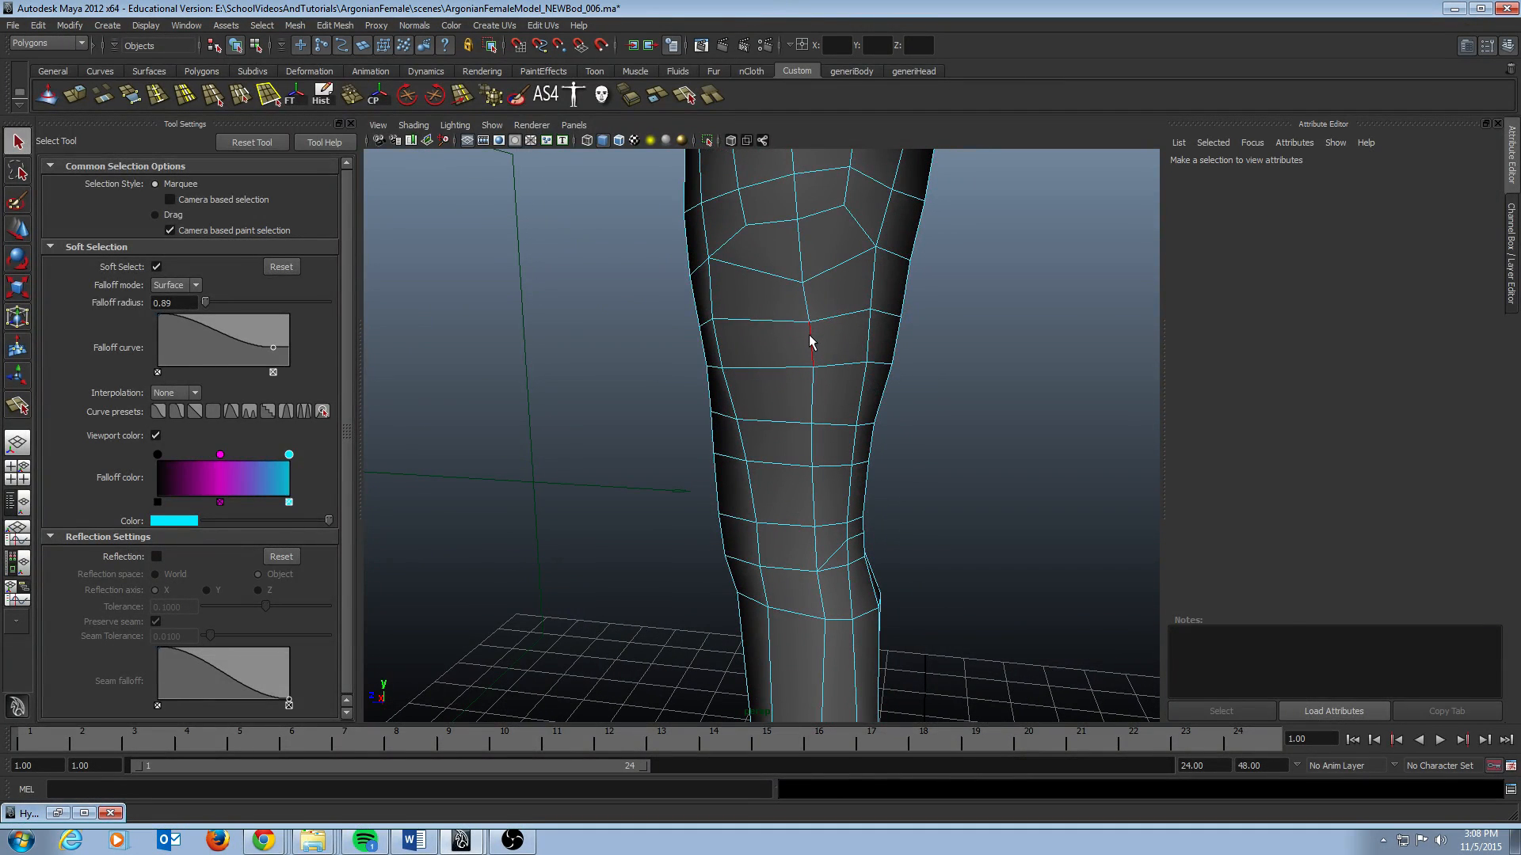
double_click(809, 342)
key(b)
alt+drag(807, 373, 885, 346)
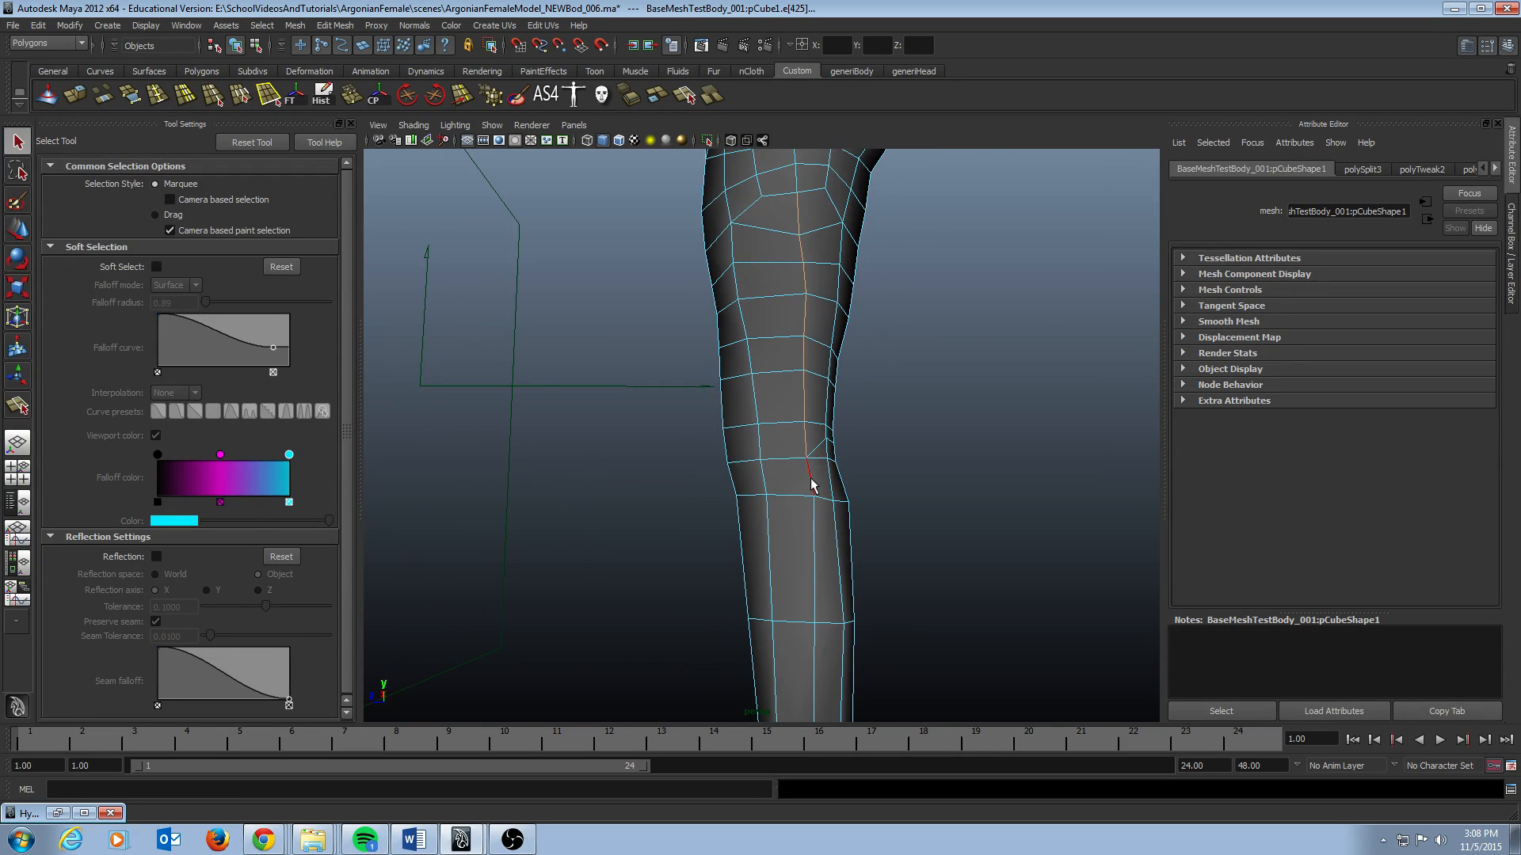
alt+drag(897, 596, 887, 451)
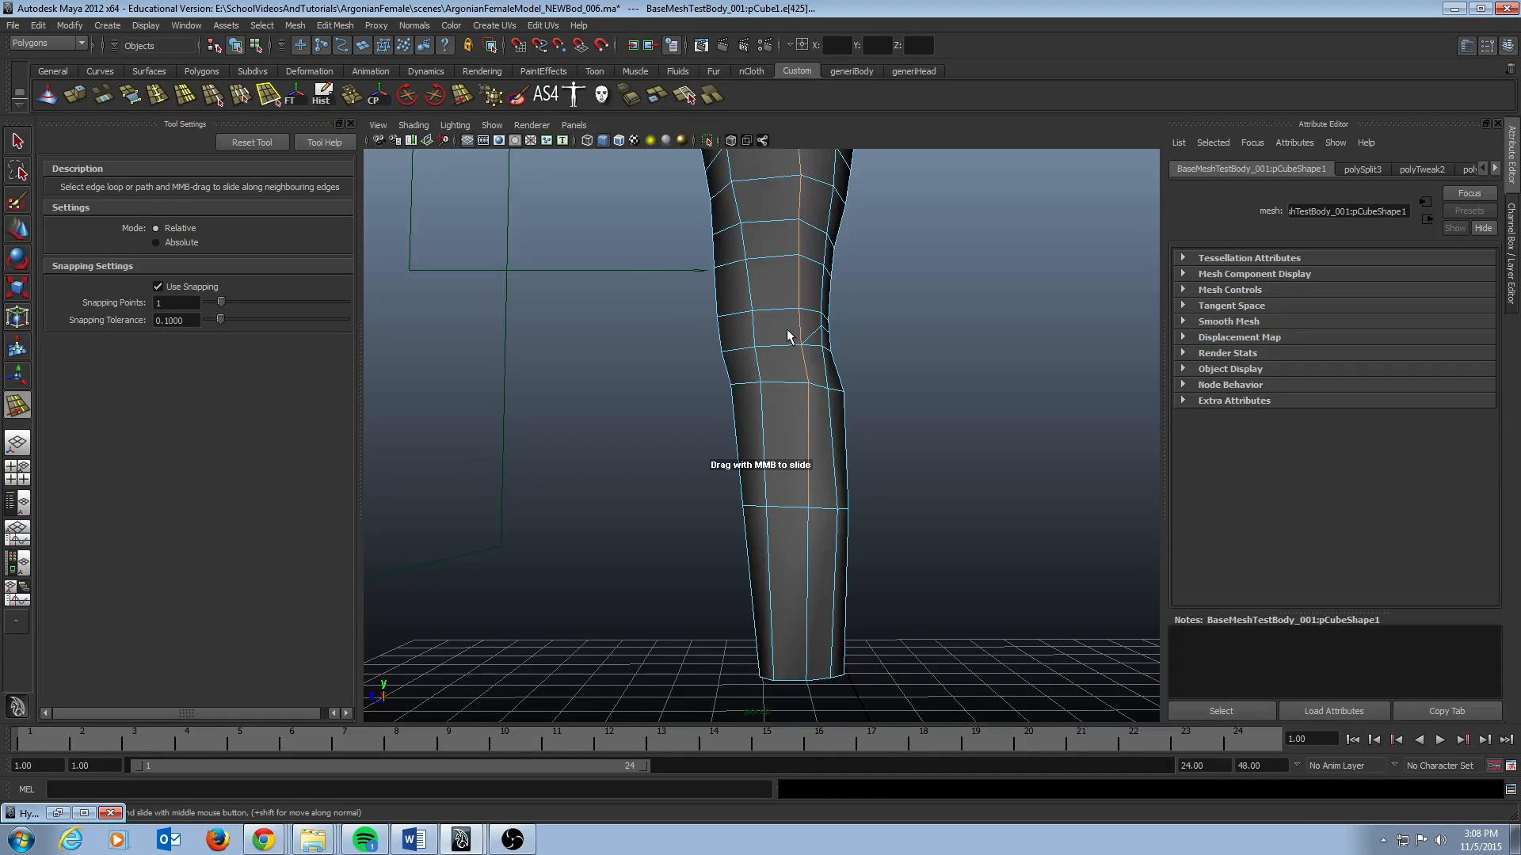
click(461, 95)
Slide the single vertical edge on the upper inner thigh slightly sideways with the Slide Edge tool
scroll(770, 329, down, 2)
mouse_move(770, 325)
alt+mouse_down()
mouse_move(730, 350)
mouse_move(839, 363)
mouse_move(860, 412)
mouse_move(693, 350)
mouse_move(788, 325)
mouse_move(788, 346)
mouse_move(767, 350)
alt+mouse_up()
alt+middle_drag(767, 349, 784, 407)
alt+drag(784, 407, 835, 287)
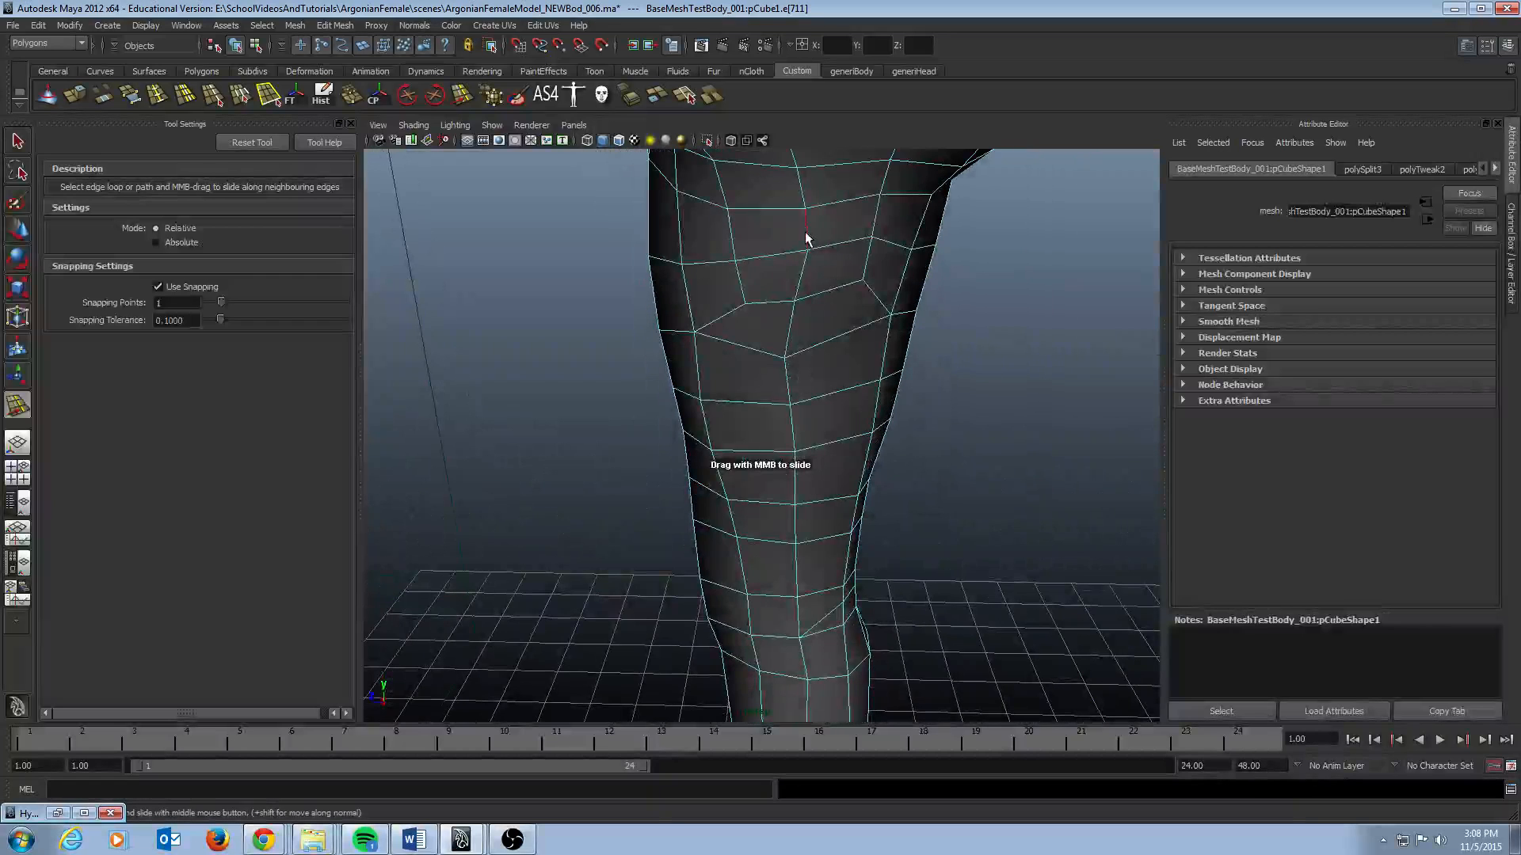
click(461, 95)
middle_drag(769, 240, 763, 240)
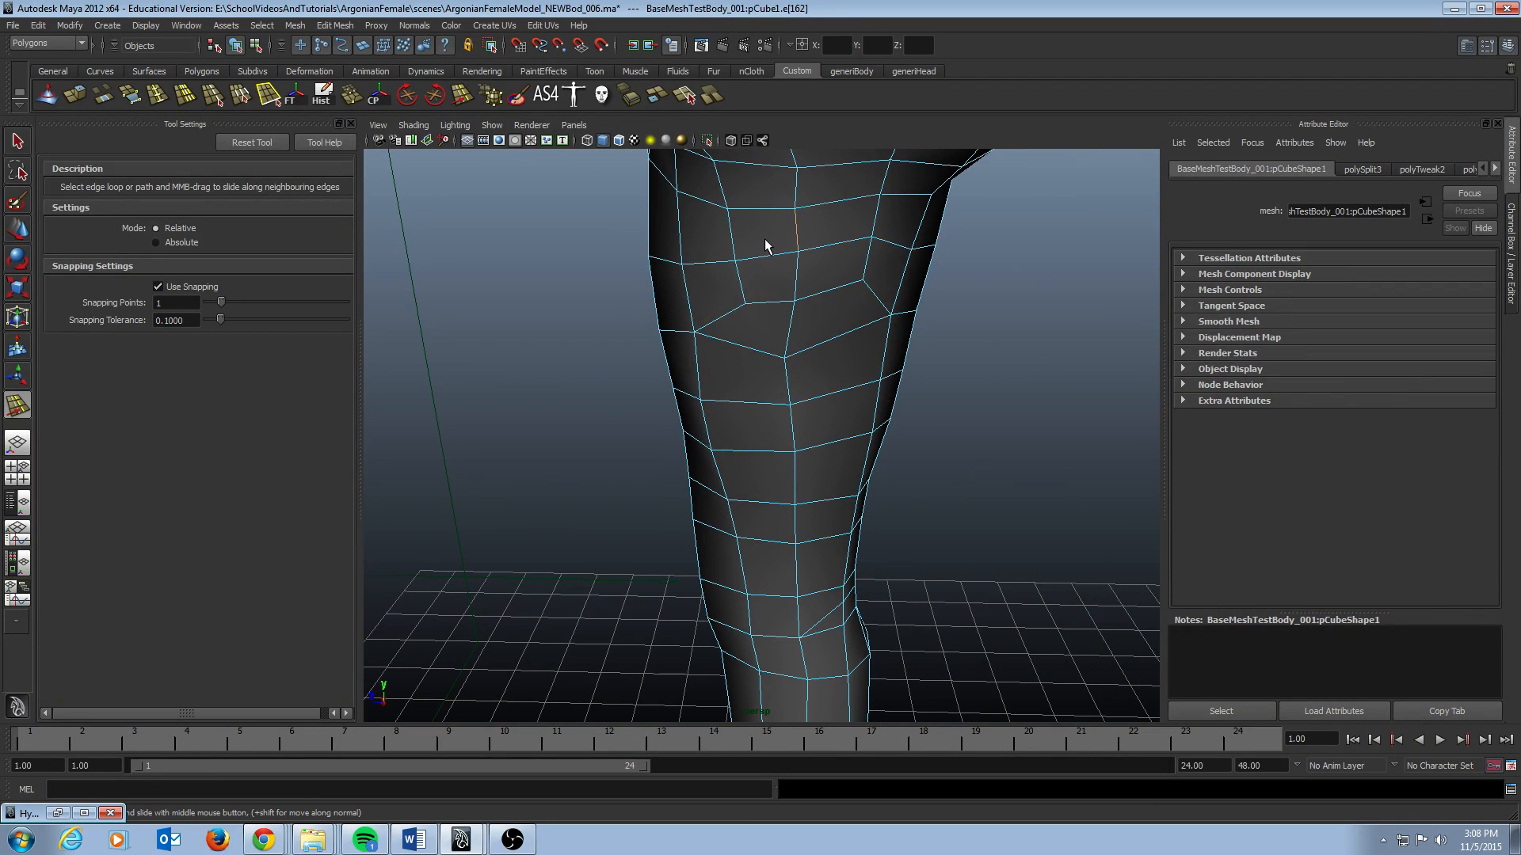
key(q)
Move the vertex at the top of the inner thigh, just below the crotch, slightly sideways with the Move tool
alt+drag(780, 238, 777, 211)
alt+middle_drag(777, 210, 761, 364)
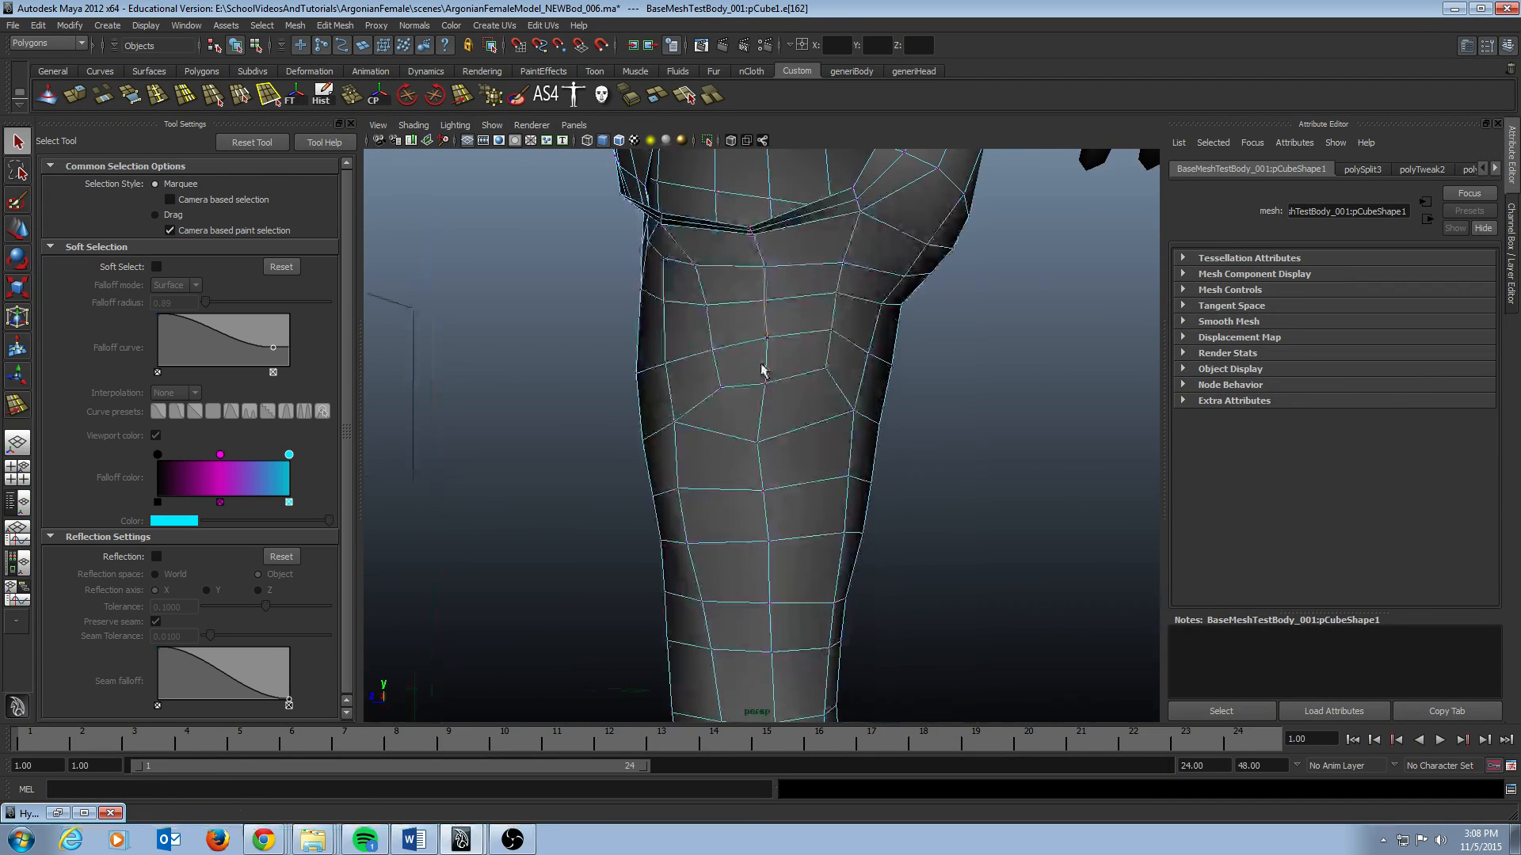
key(w)
drag(764, 273, 660, 267)
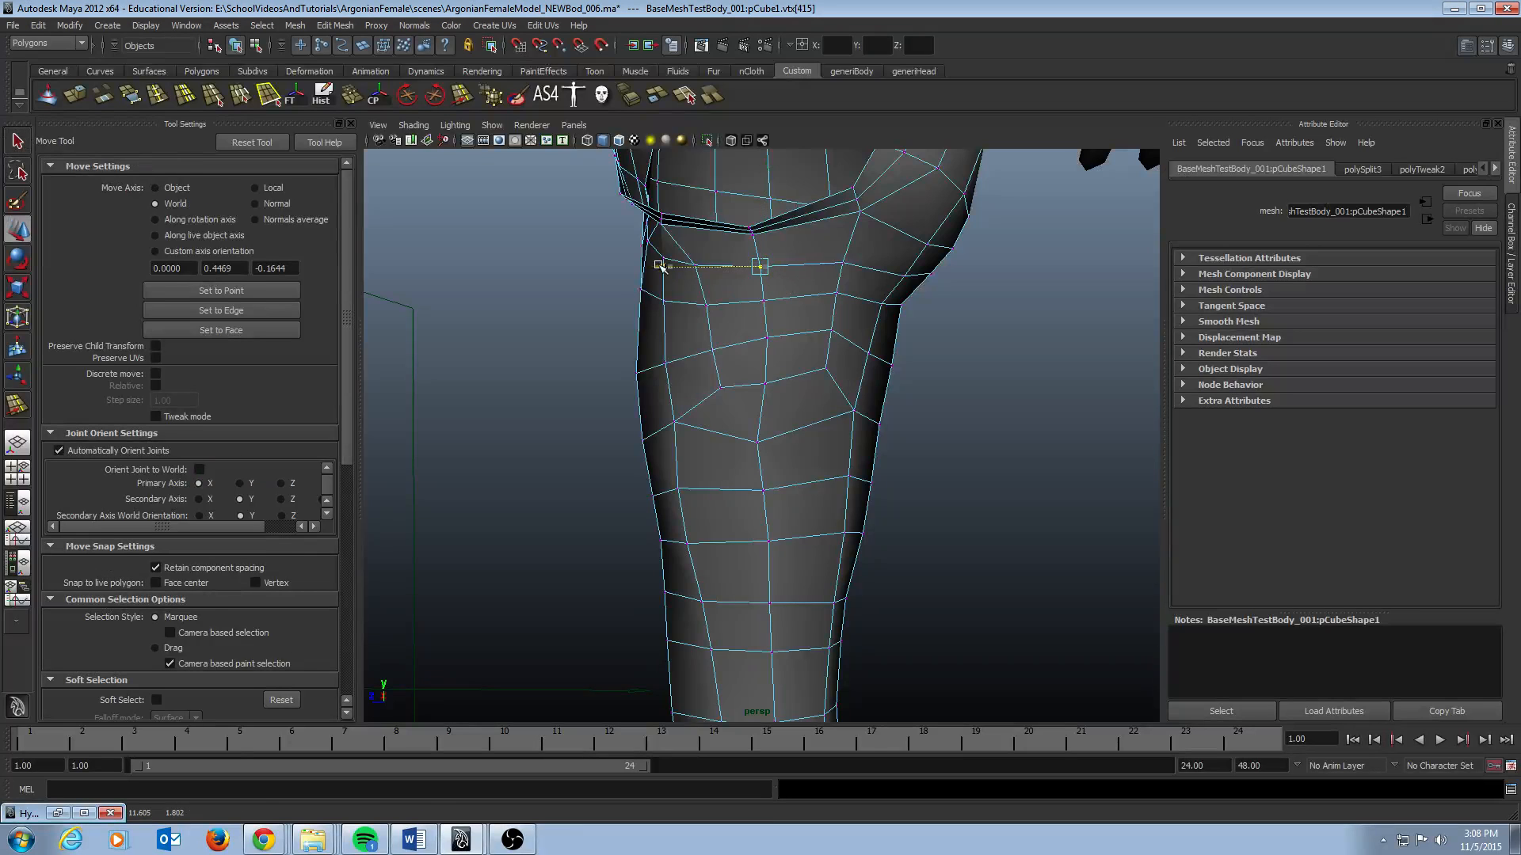
Move two vertices on the middle vertical line of the inner thigh slightly sideways, one after the other, to even out the line
click(765, 340)
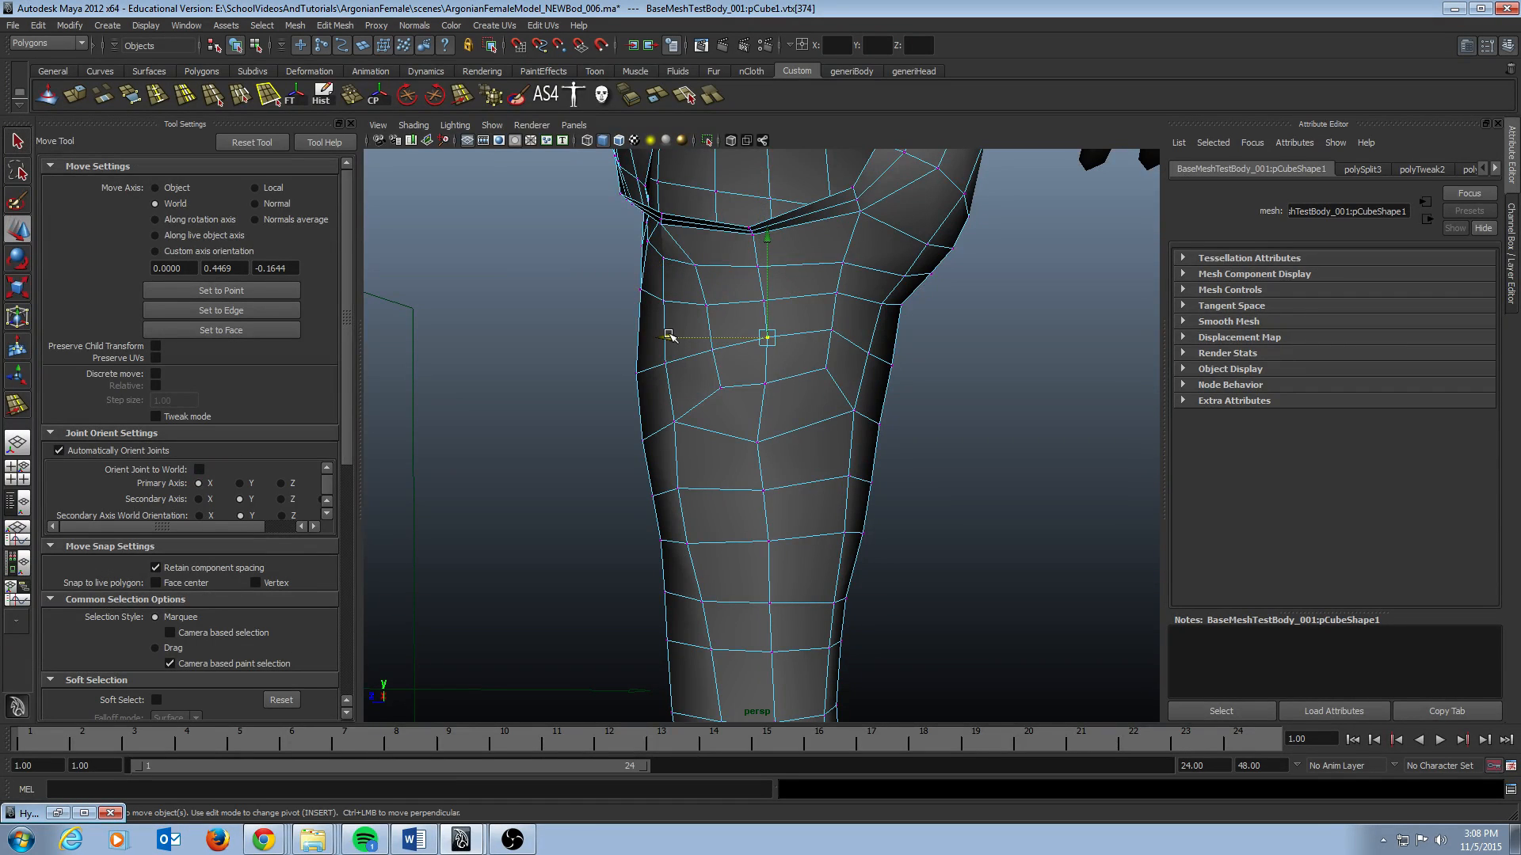
drag(670, 337, 667, 336)
click(758, 441)
middle_drag(656, 447, 665, 445)
Select the vertex pair on the rear contour in the hollow of the knee and move it slightly down
alt+middle_drag(738, 554, 804, 435)
mouse_move(804, 435)
alt+mouse_down()
mouse_move(805, 492)
mouse_move(801, 444)
alt+mouse_up()
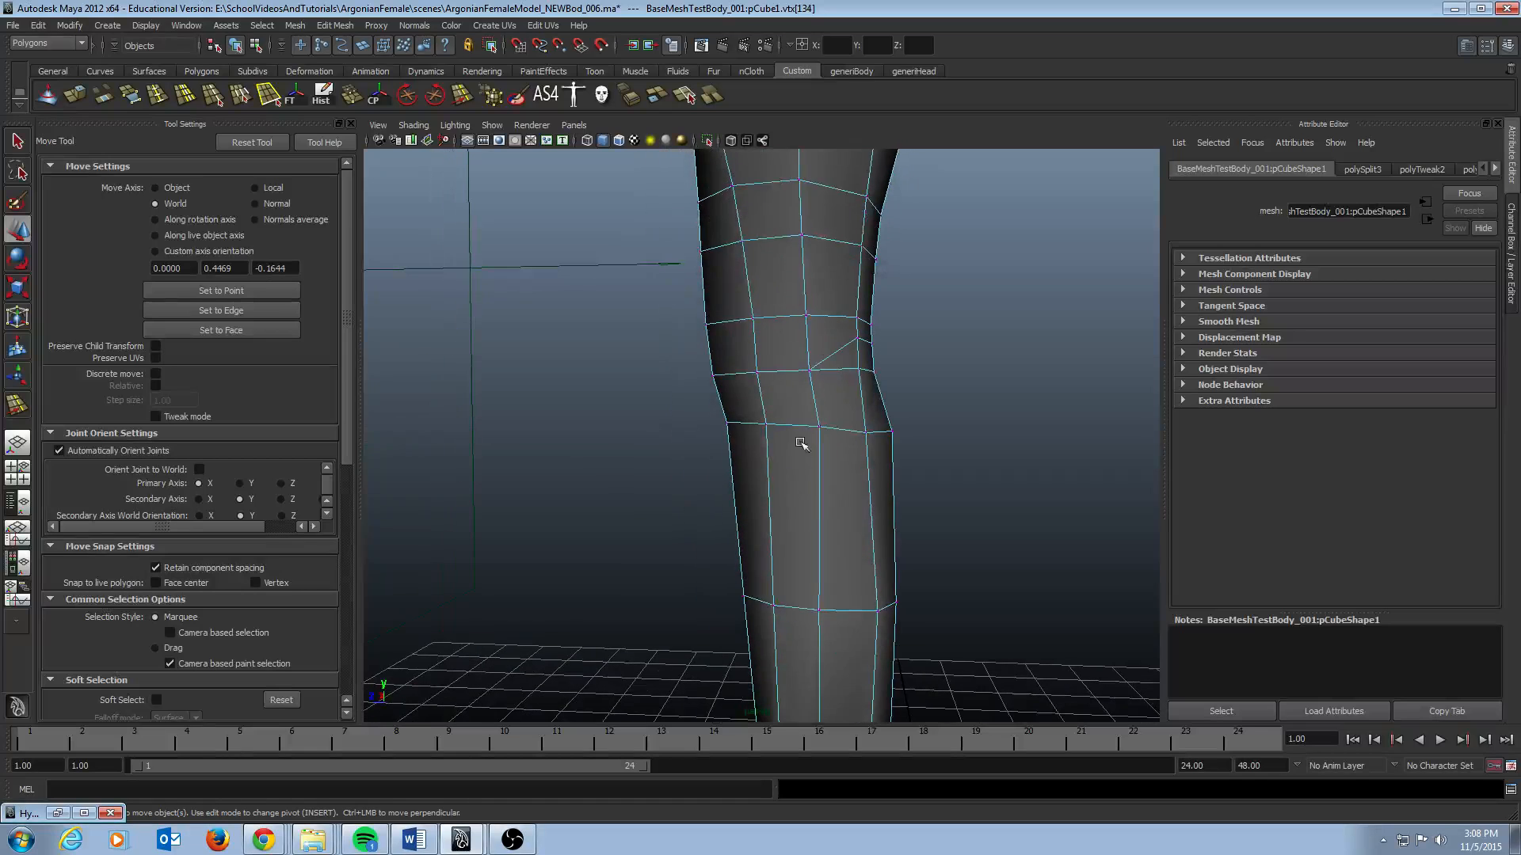
alt+drag(884, 378, 900, 407)
key(4)
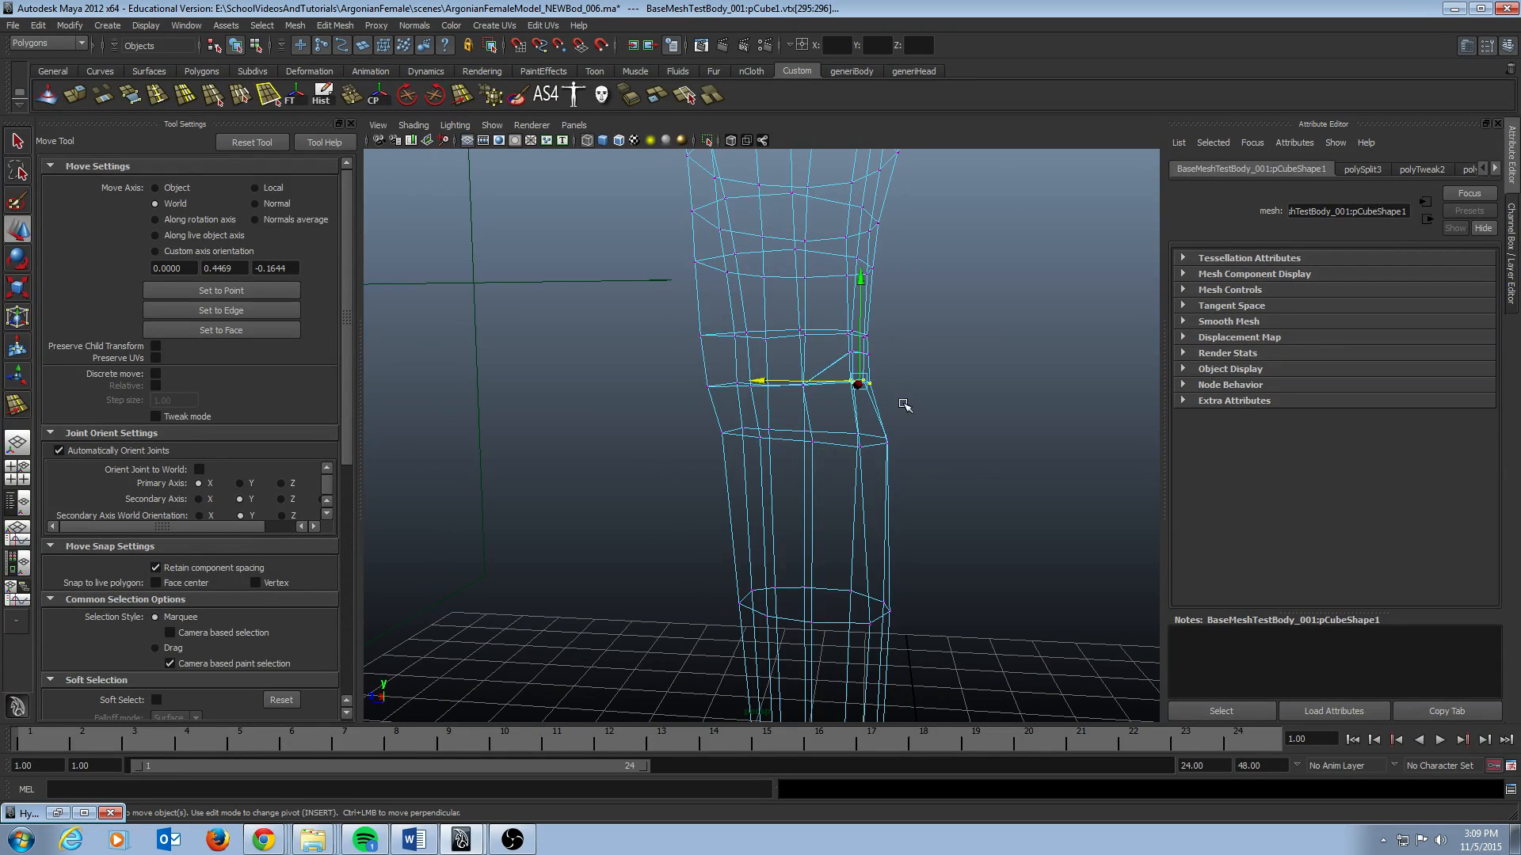
key(5)
drag(865, 254, 865, 314)
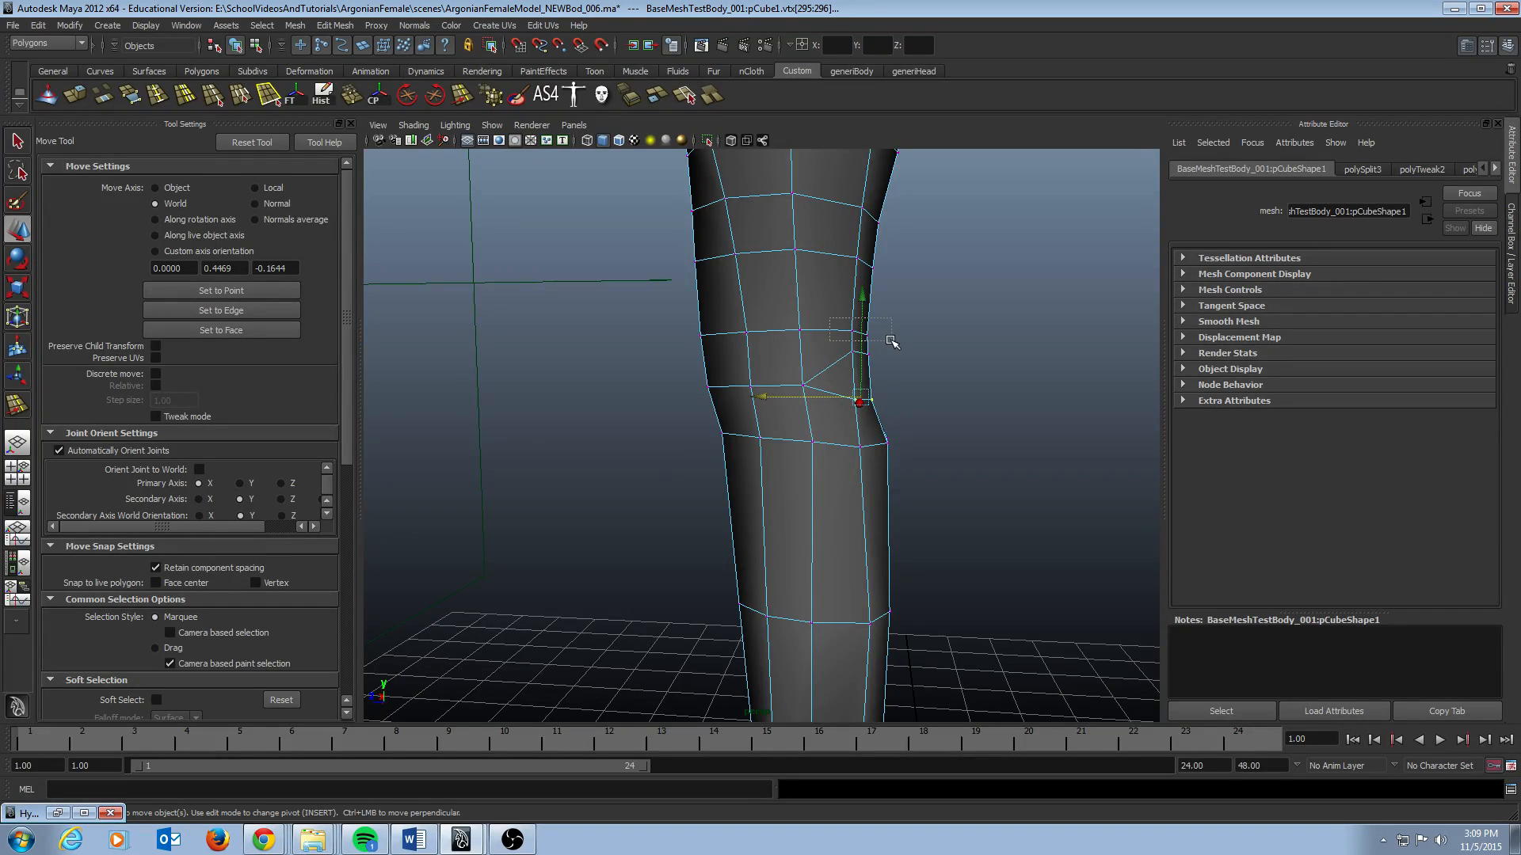
Adjust the vertex groups on the rear contour of the leg row by row, from just above the knee up the thigh
drag(889, 339, 762, 333)
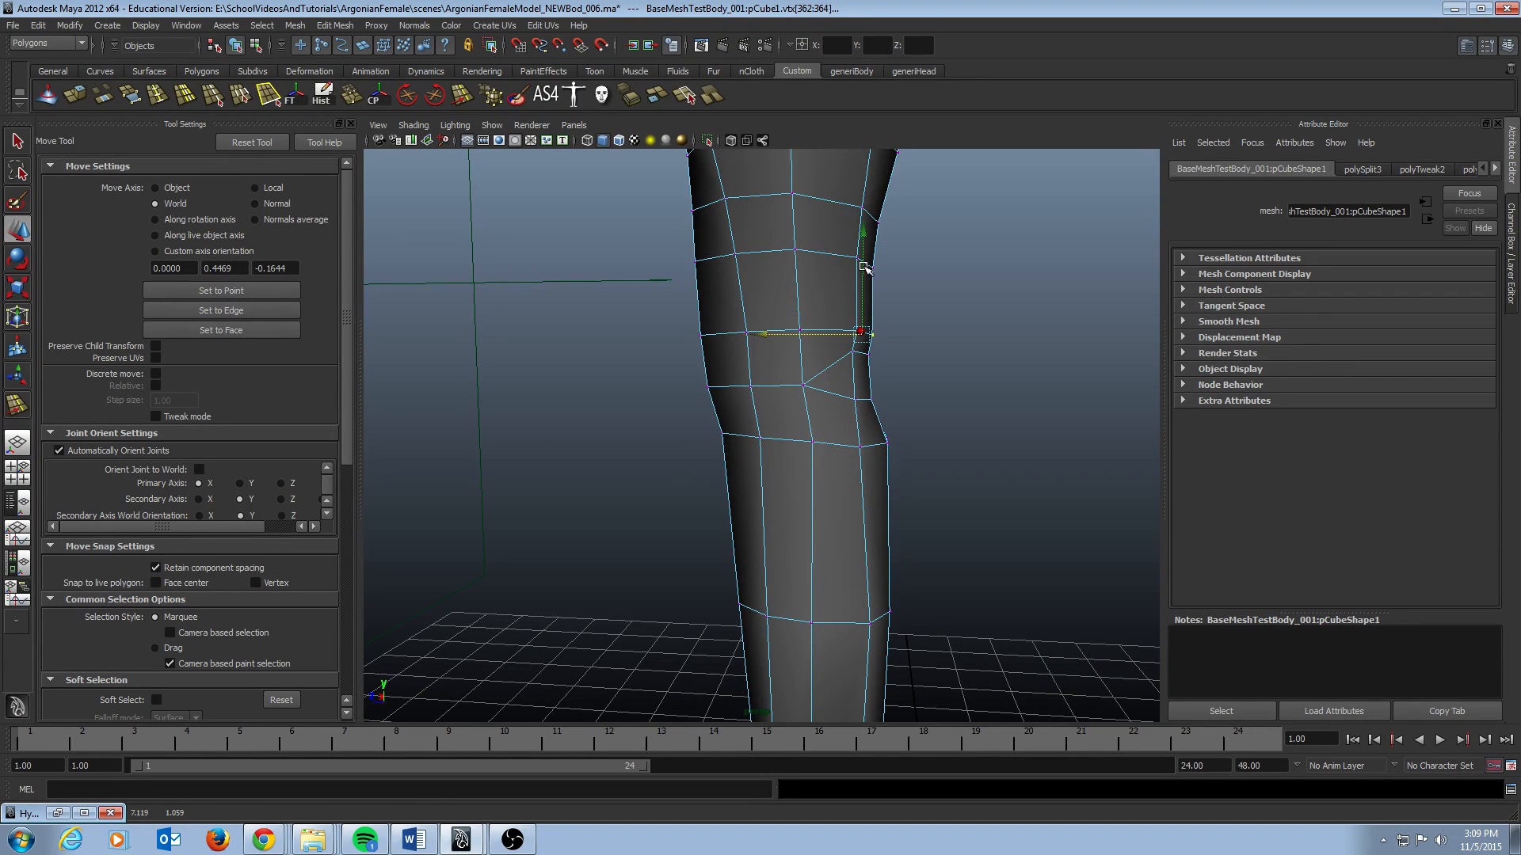
drag(889, 273, 751, 257)
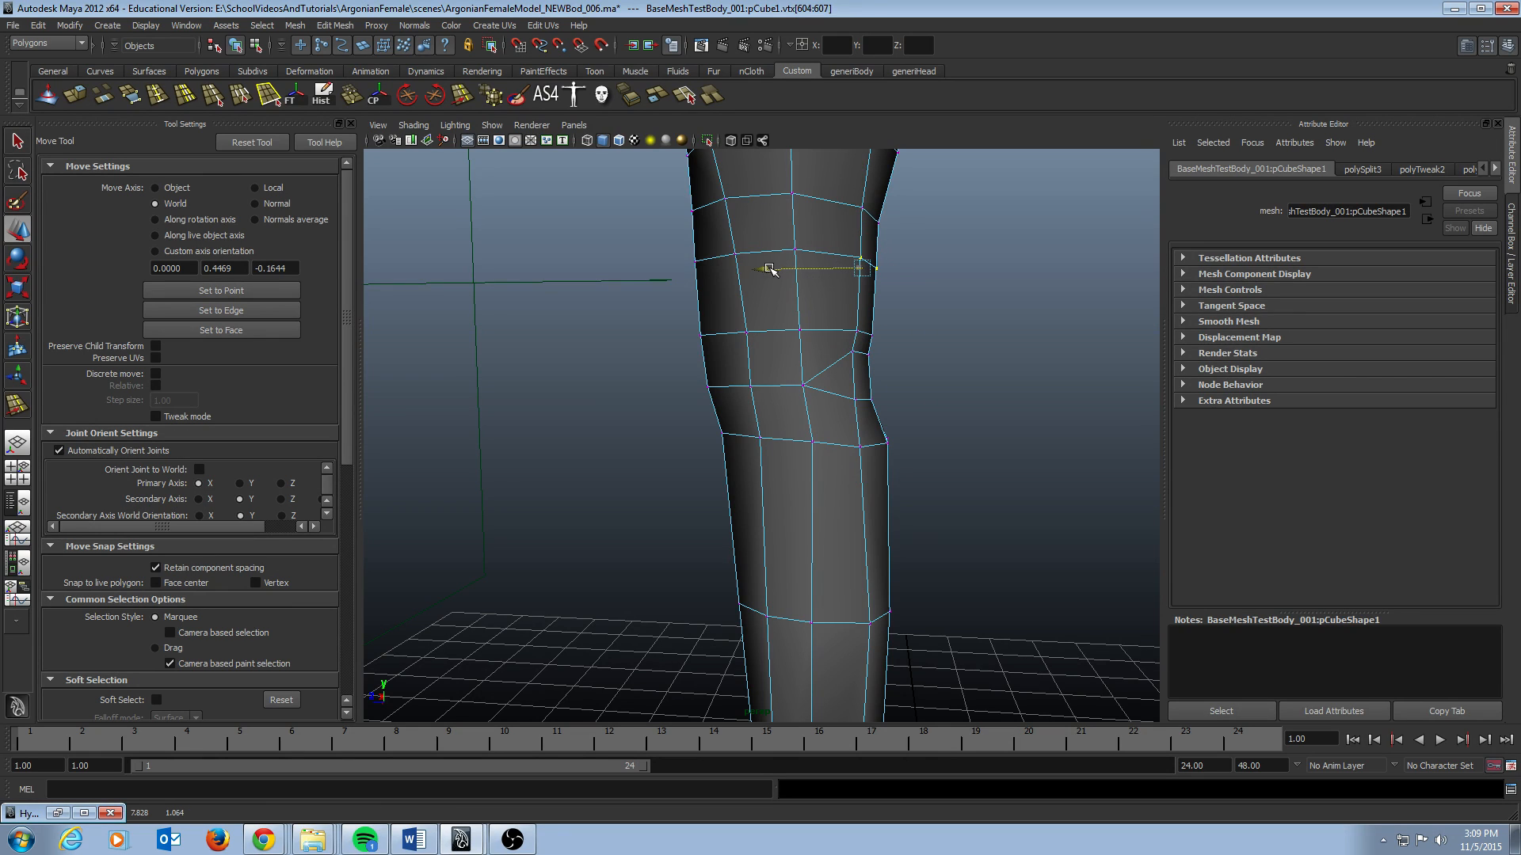
drag(841, 195, 908, 236)
drag(778, 221, 785, 221)
alt+middle_drag(938, 198, 891, 319)
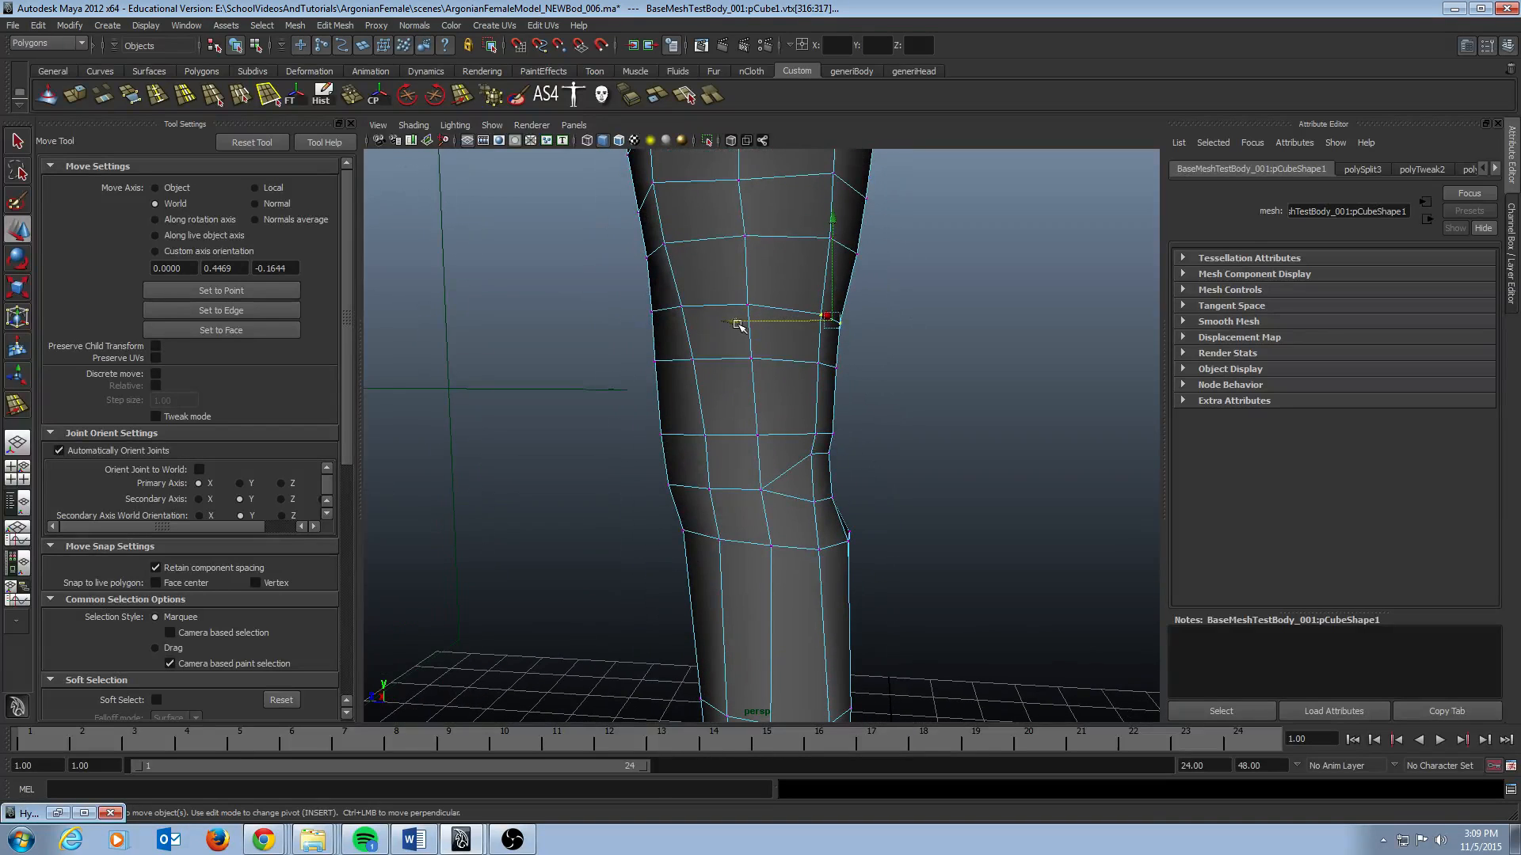
drag(738, 326, 740, 324)
Slide the short vertical edge at the back of the knee slightly sideways with the Slide Edge tool
alt+drag(896, 511, 864, 479)
key(q)
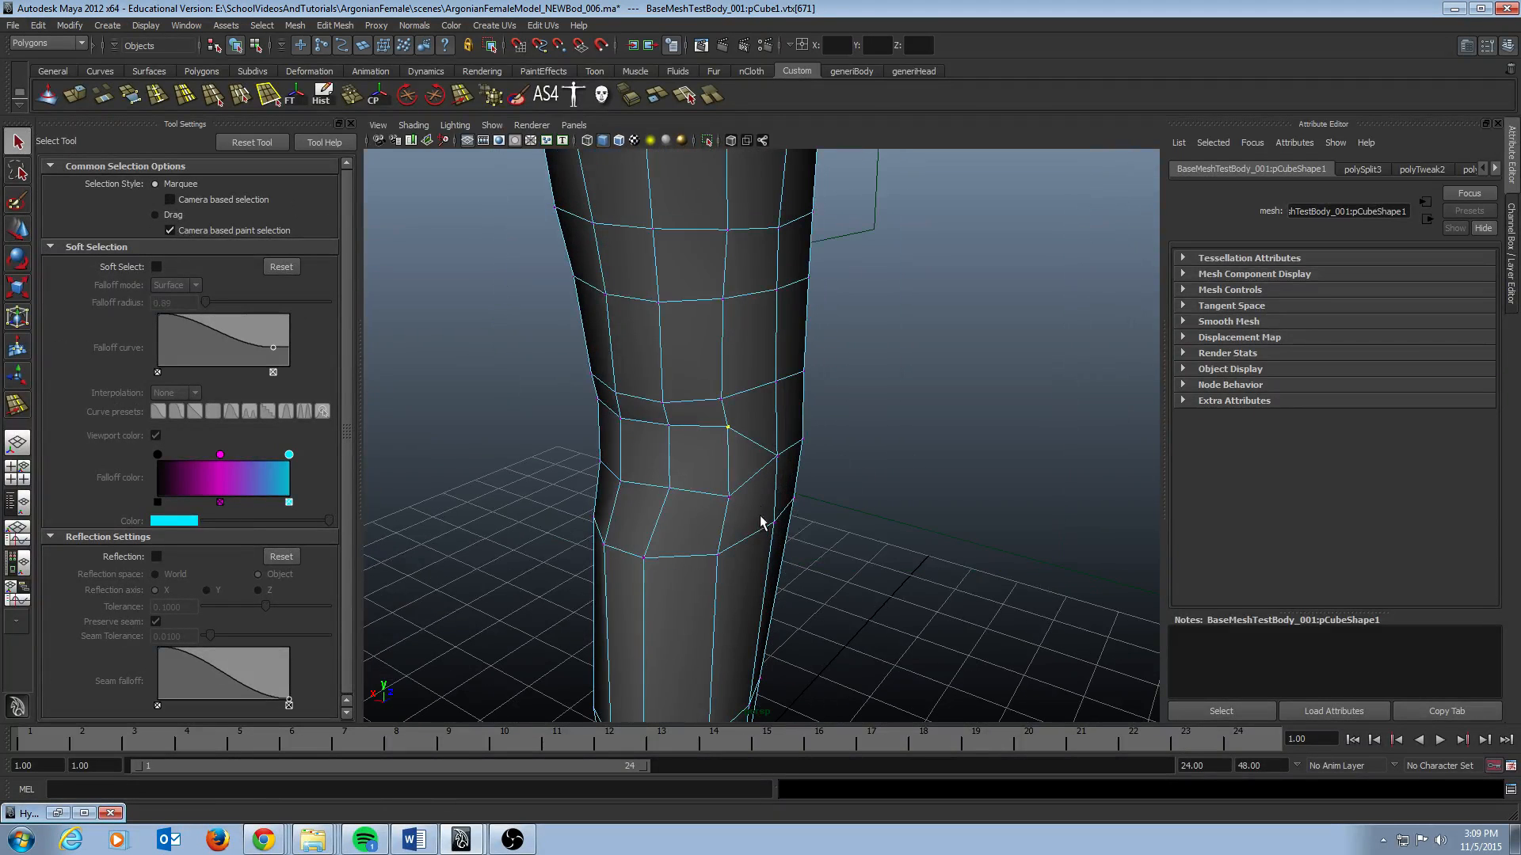
alt+drag(760, 522, 813, 406)
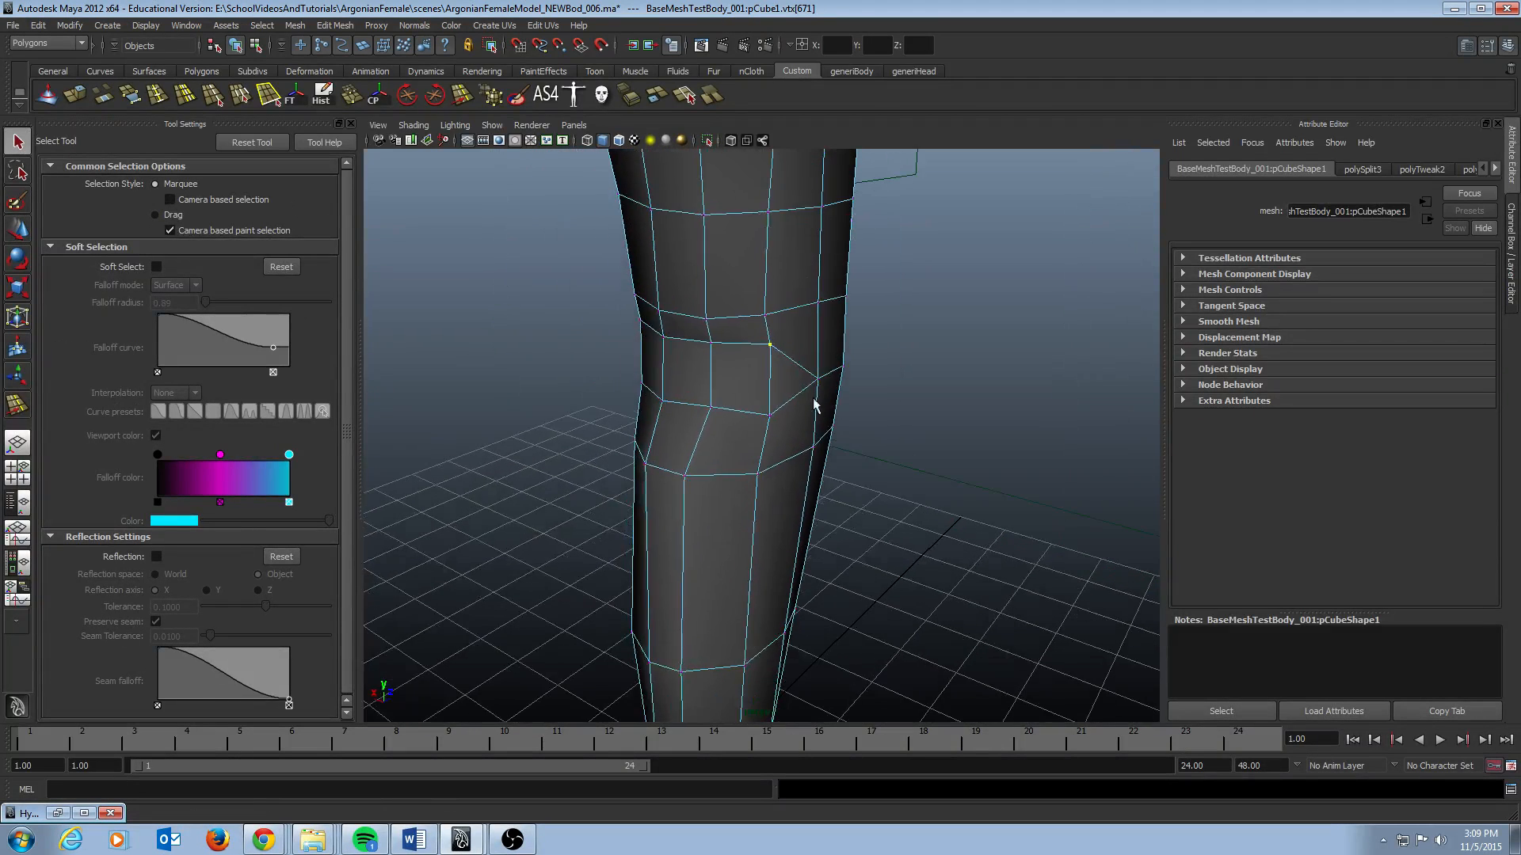
click(767, 366)
click(458, 100)
alt+drag(836, 404, 808, 404)
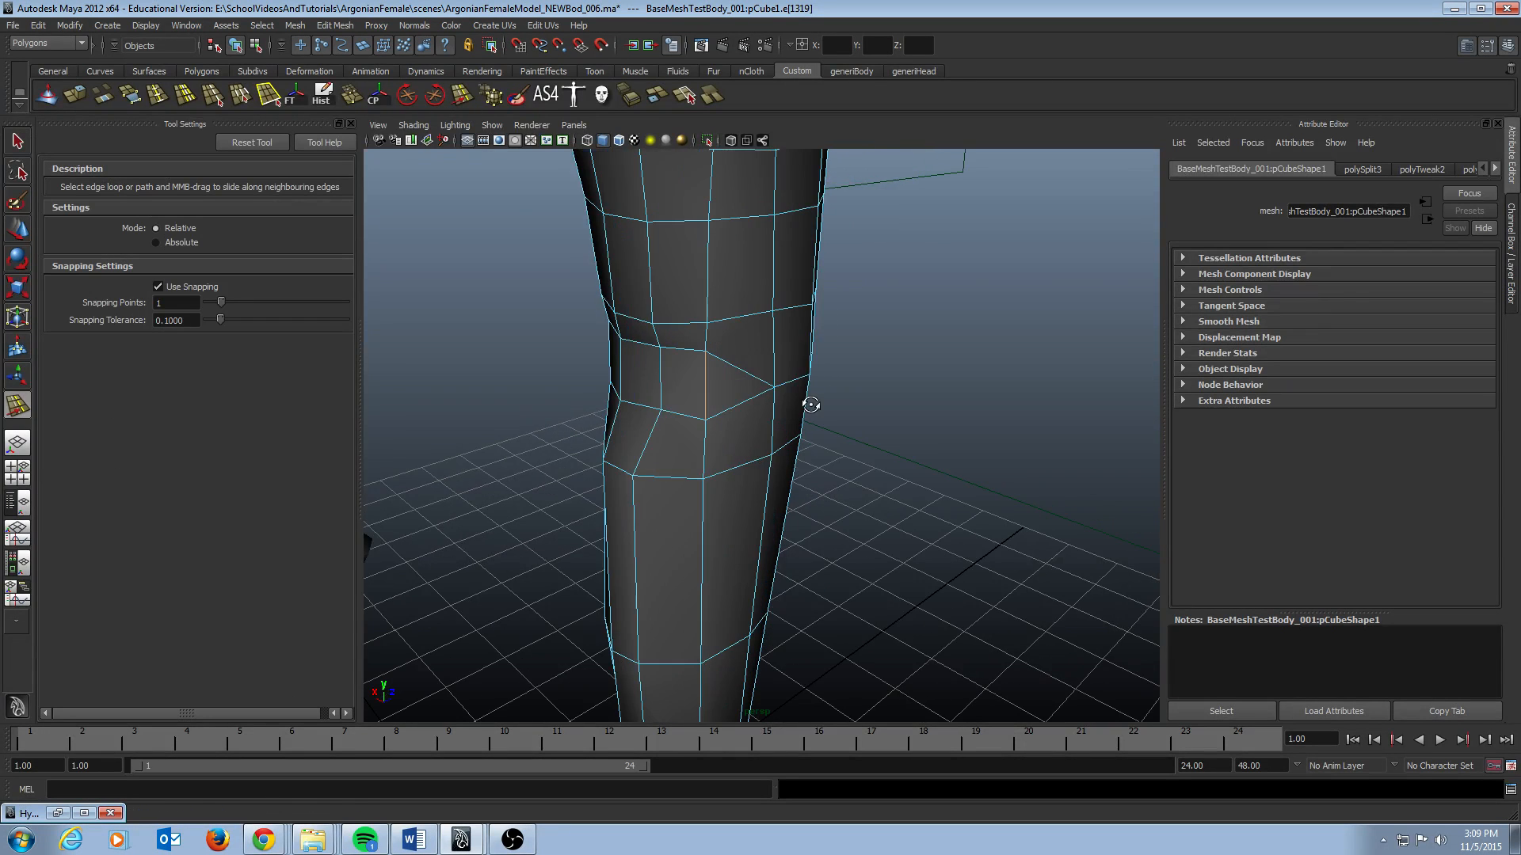
Select the vertical edge path from the knee down the calf with the Slide Edge tool, and return the body to object mode
alt+middle_drag(784, 523, 792, 325)
alt+drag(792, 325, 801, 358)
click(761, 317)
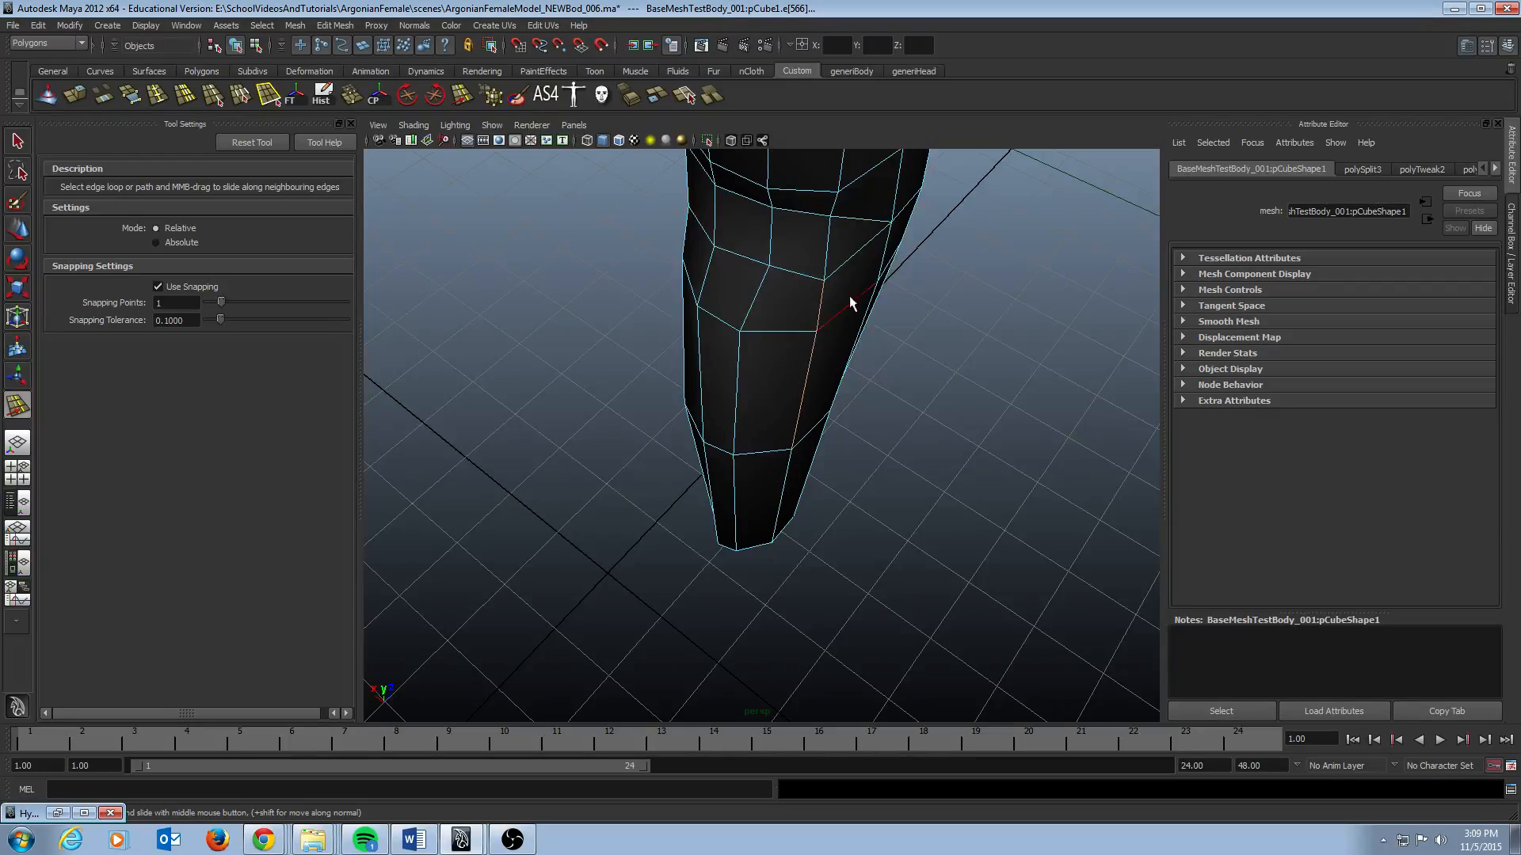
alt+drag(849, 298, 851, 187)
alt+middle_drag(851, 187, 855, 441)
alt+drag(856, 441, 818, 295)
alt+middle_drag(818, 295, 818, 314)
alt+drag(819, 314, 784, 392)
key(q)
right_drag(677, 324, 707, 329)
Compare the knee edge flow of the base body with the wireframe of the generic female reference mesh
alt+drag(795, 396, 919, 408)
alt+right_drag(795, 361, 443, 319)
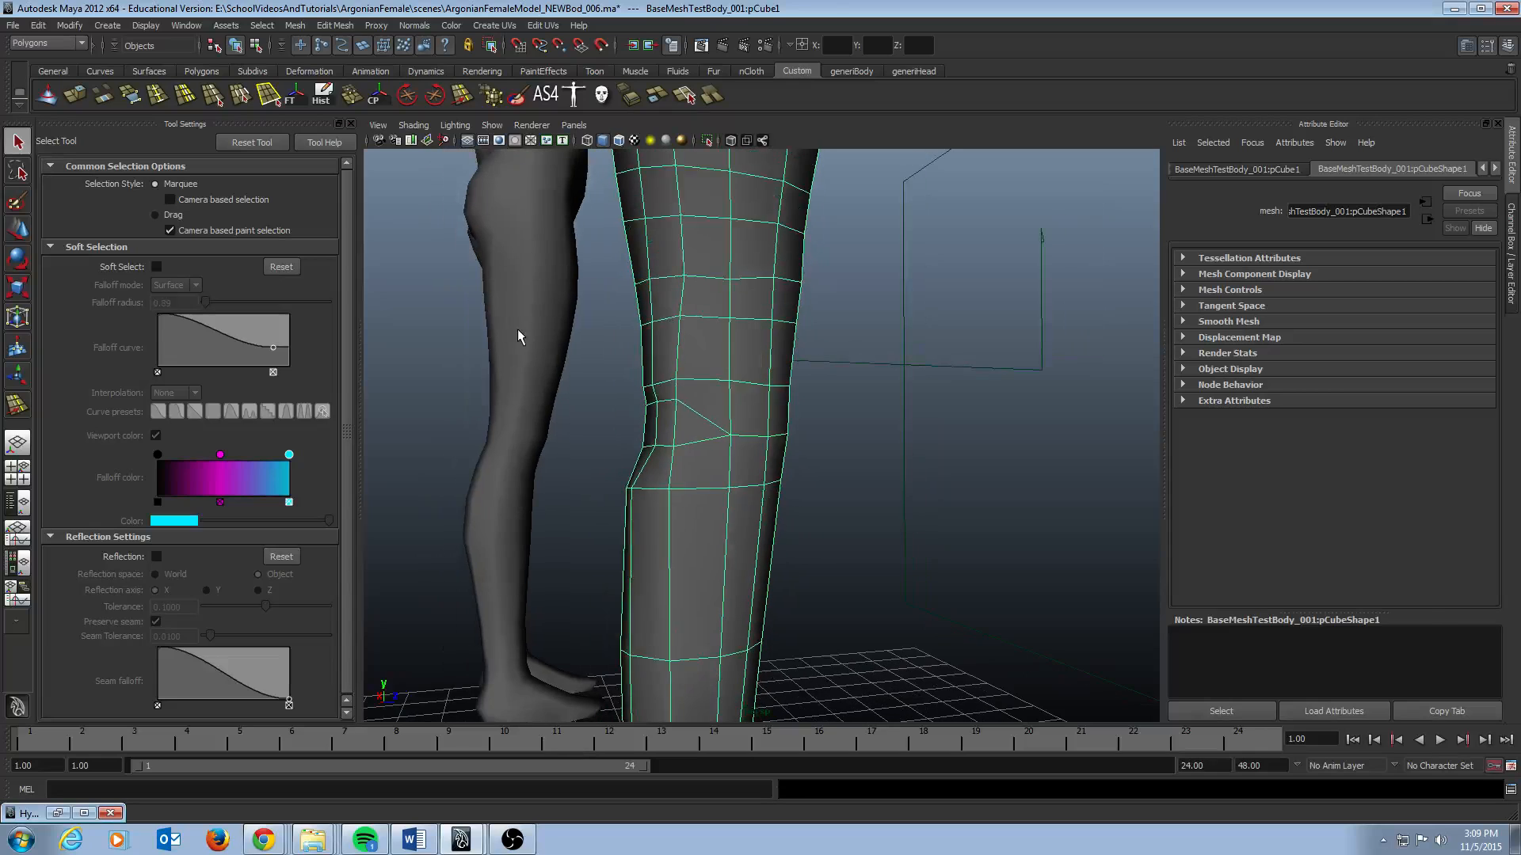
click(530, 345)
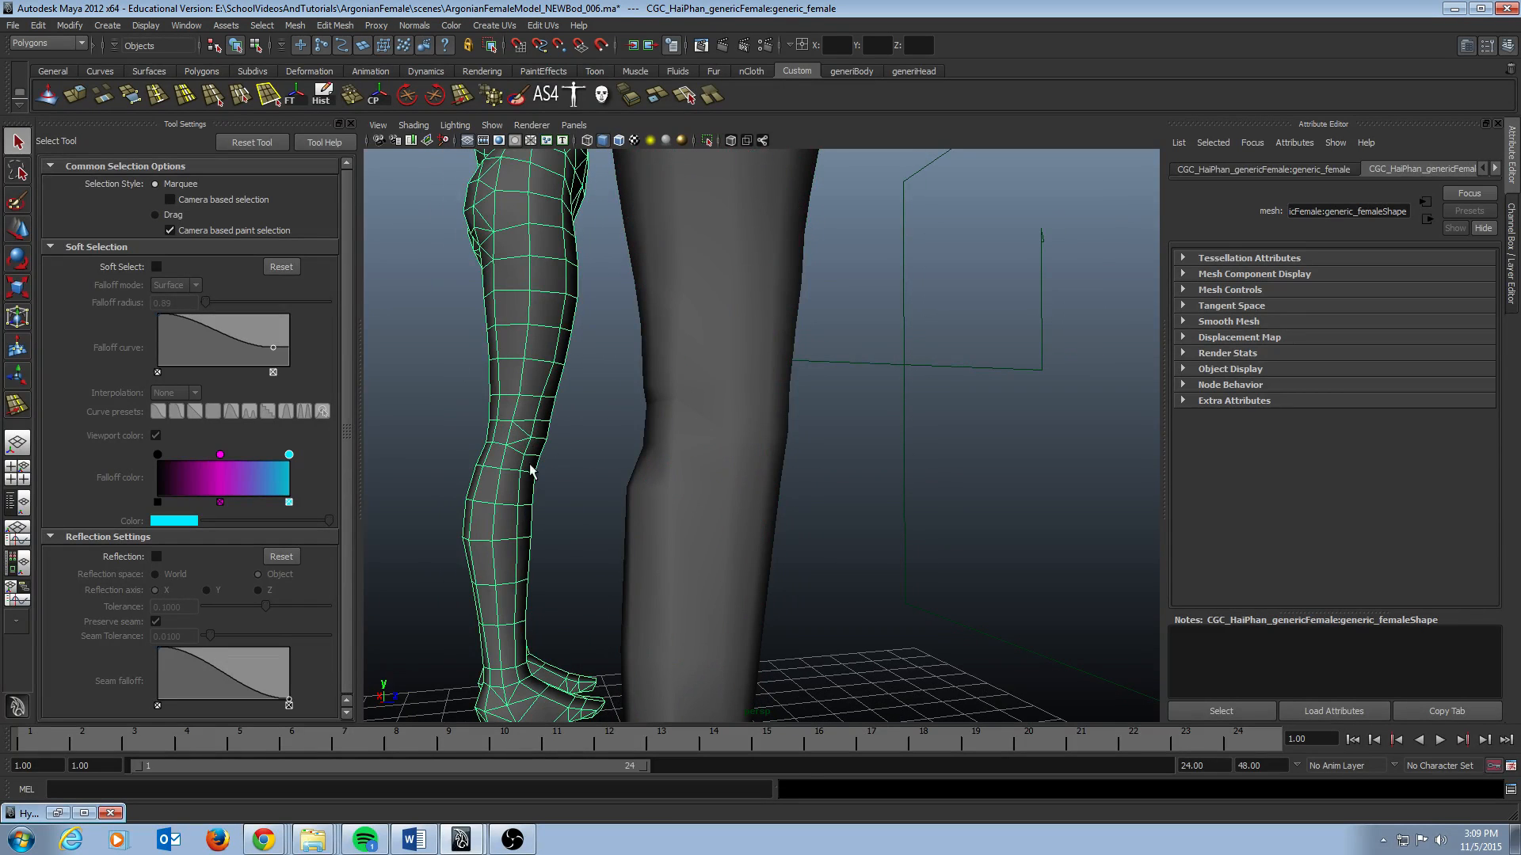
click(770, 503)
alt+drag(757, 439, 742, 429)
click(512, 409)
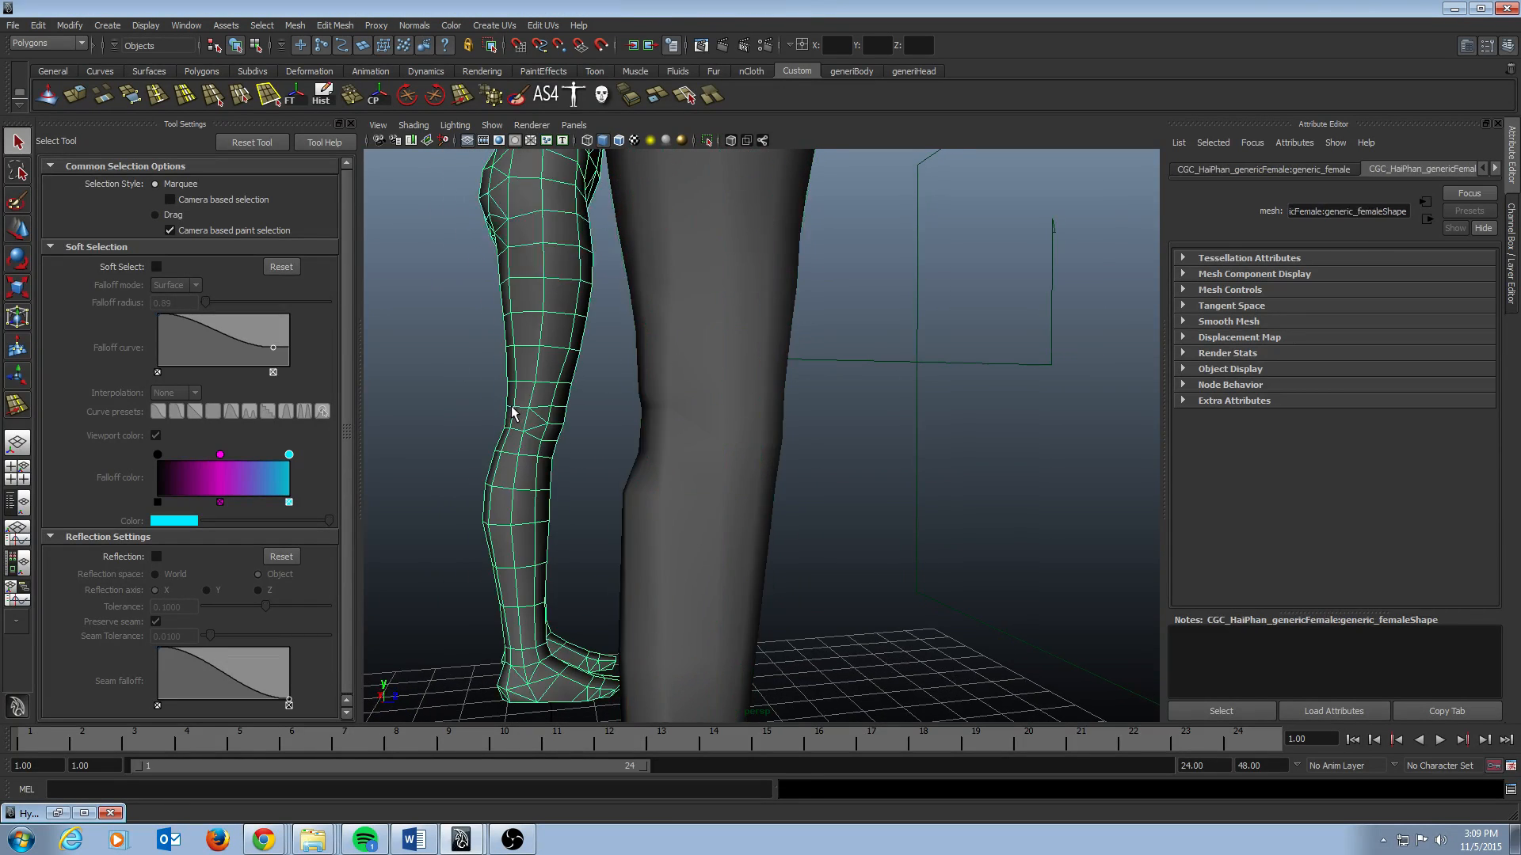
Relax the mesh around the knee and thigh of the base body with the Sculpt Geometry tool, enlarging the brush radius to 1.0266
click(679, 373)
alt+drag(679, 373, 635, 343)
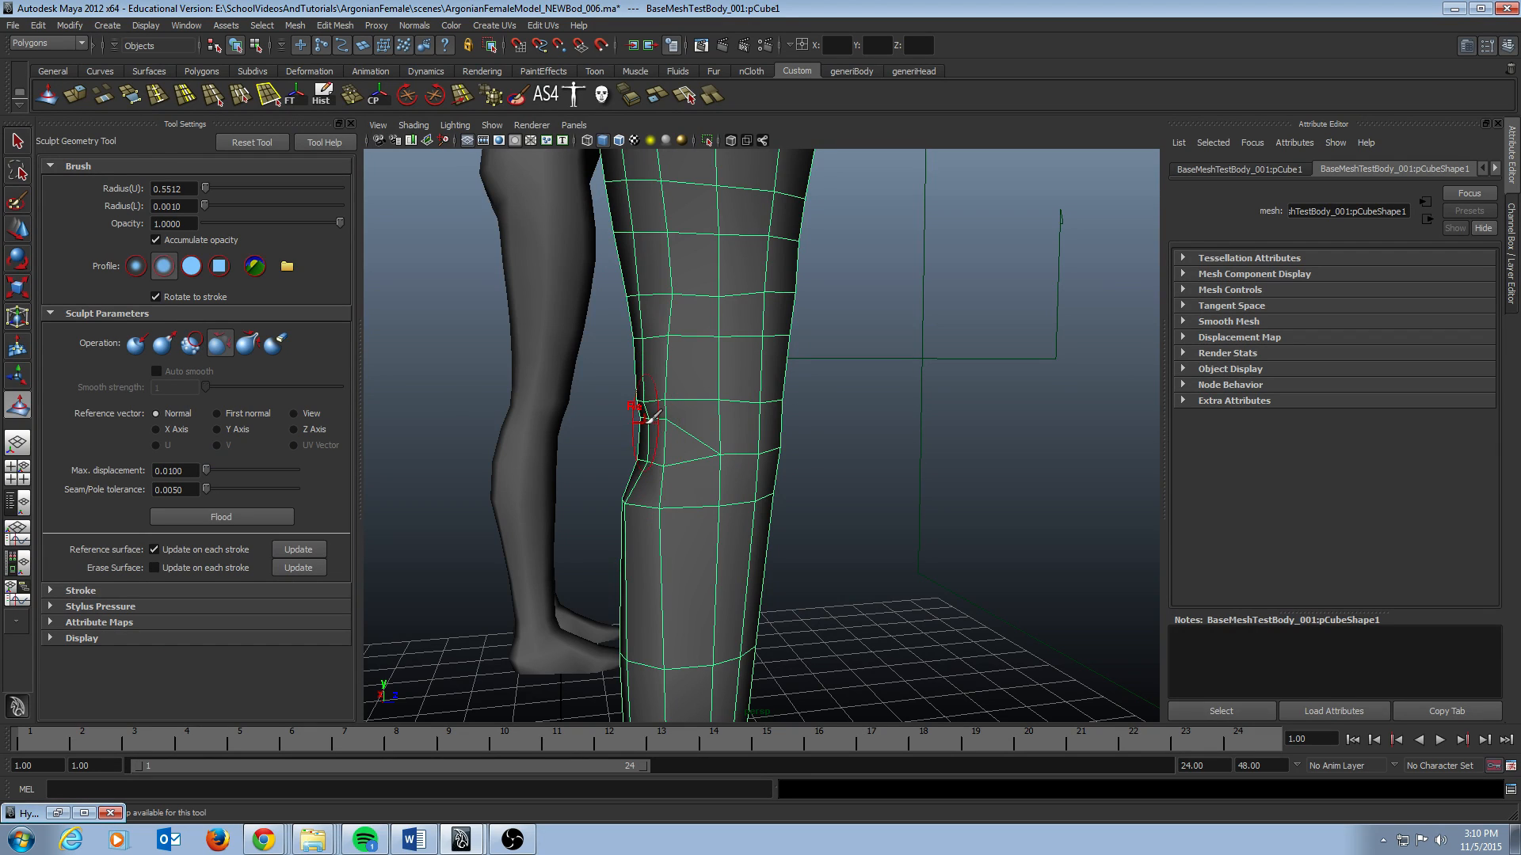
mouse_move(658, 405)
alt+mouse_down()
mouse_move(725, 386)
mouse_move(686, 348)
mouse_move(710, 301)
mouse_move(766, 292)
alt+mouse_up()
key(b)
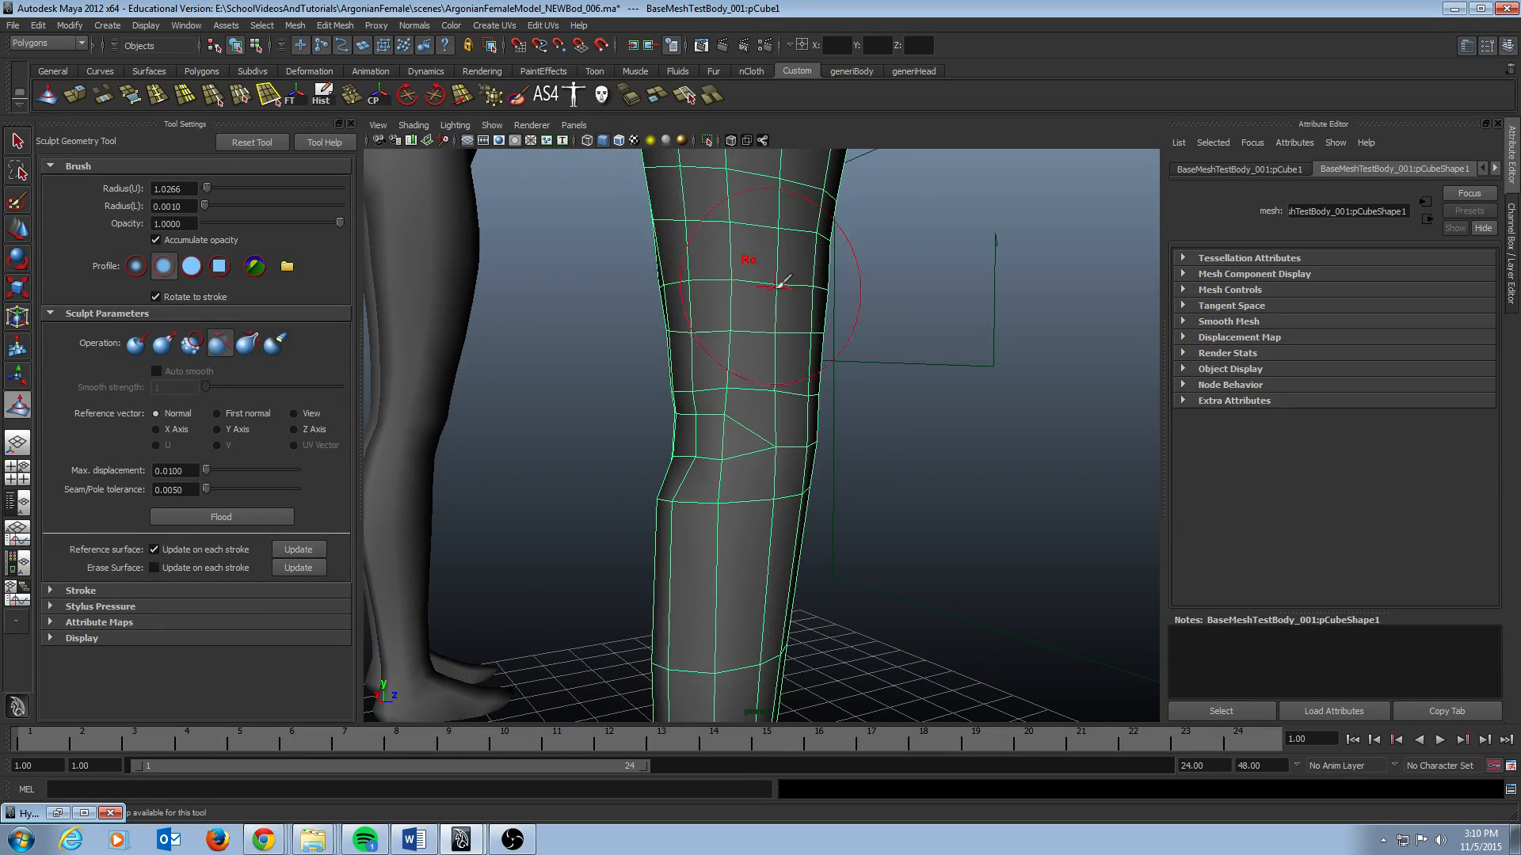
mouse_move(740, 441)
alt+mouse_down()
mouse_move(722, 528)
mouse_move(772, 483)
mouse_move(916, 509)
mouse_move(869, 397)
alt+mouse_up()
alt+drag(871, 325, 634, 294)
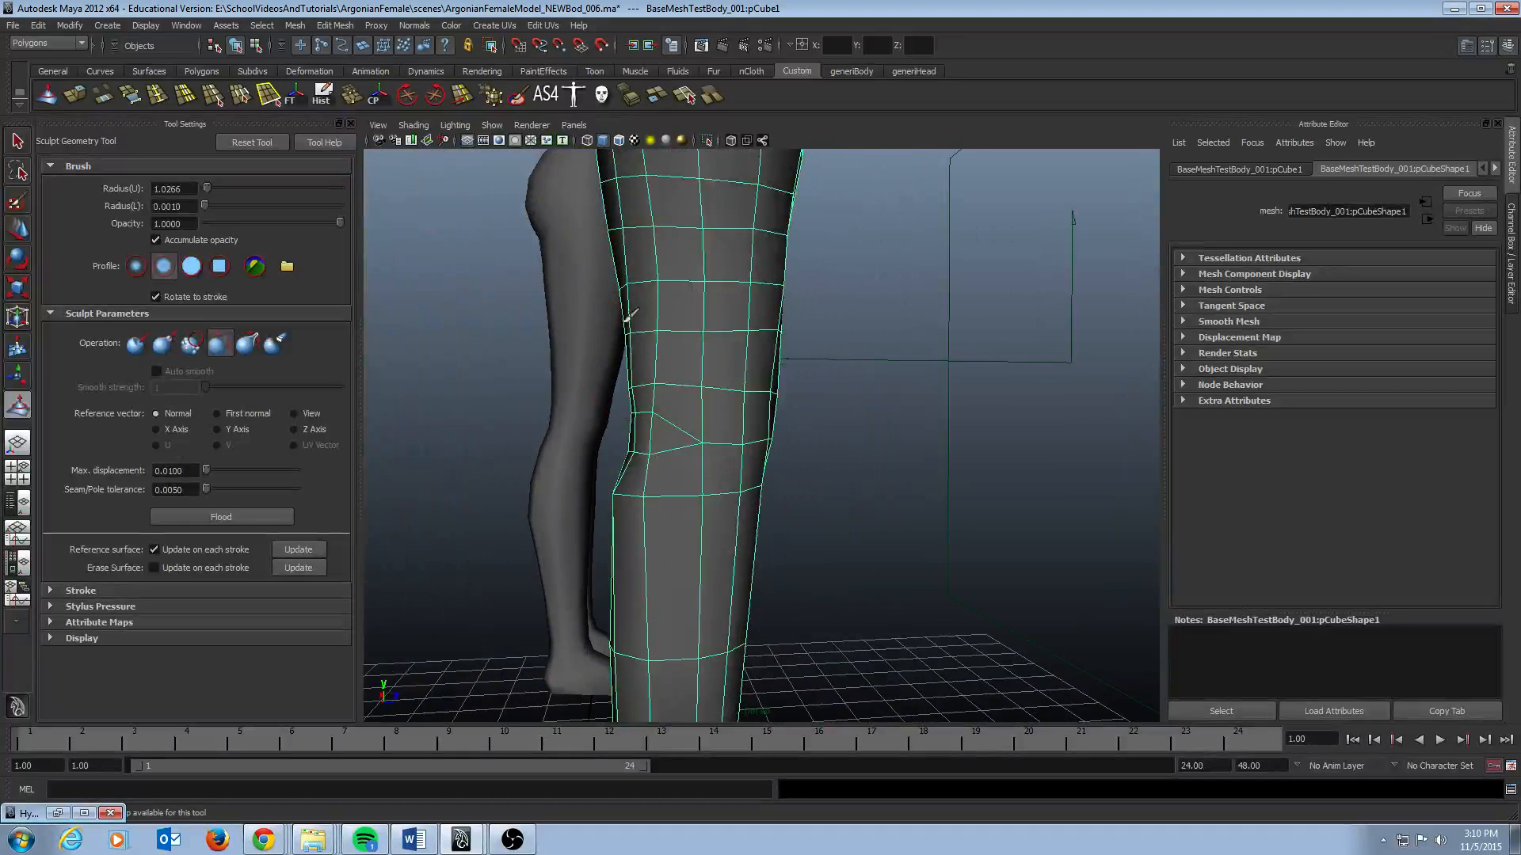
mouse_move(686, 453)
alt+mouse_down()
mouse_move(689, 309)
mouse_move(731, 352)
mouse_move(720, 407)
mouse_move(594, 407)
mouse_move(703, 441)
mouse_move(692, 340)
mouse_move(596, 374)
mouse_move(622, 273)
alt+mouse_up()
Leave sculpting, switch to vertex editing and select the vertex on the rear contour just above the knee with the Move tool
key(q)
key(F9)
click(622, 370)
key(w)
Examine the proportions and wireframe of the whole base body from several sides against the generic female and the drawing
alt+right_drag(784, 366, 594, 348)
alt+drag(594, 348, 728, 290)
key(q)
click(844, 344)
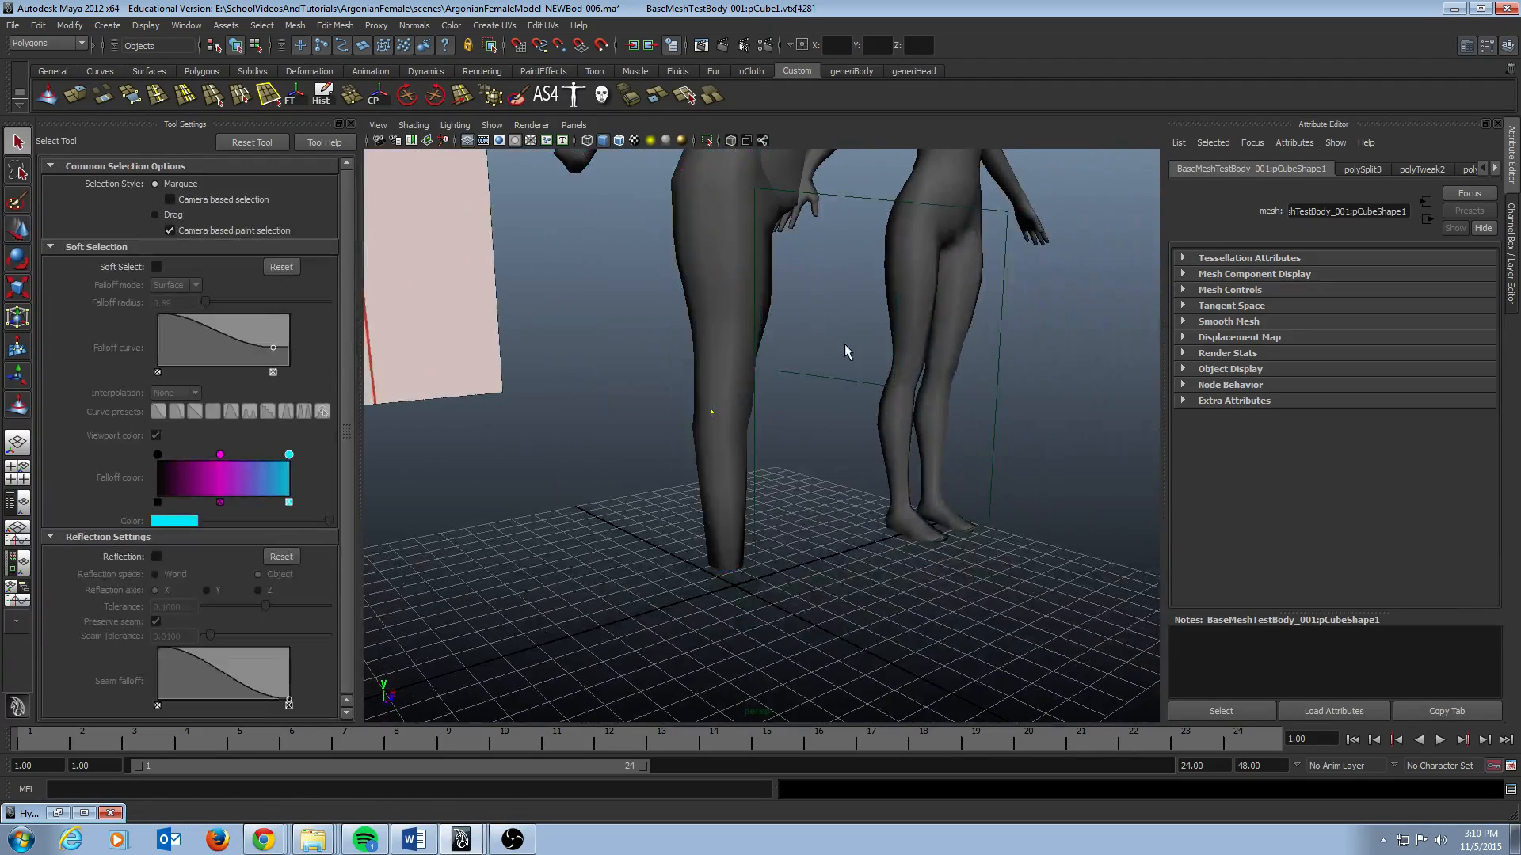
alt+drag(822, 364, 756, 340)
alt+middle_drag(756, 340, 763, 431)
alt+right_drag(763, 431, 753, 340)
click(753, 340)
alt+drag(753, 340, 714, 388)
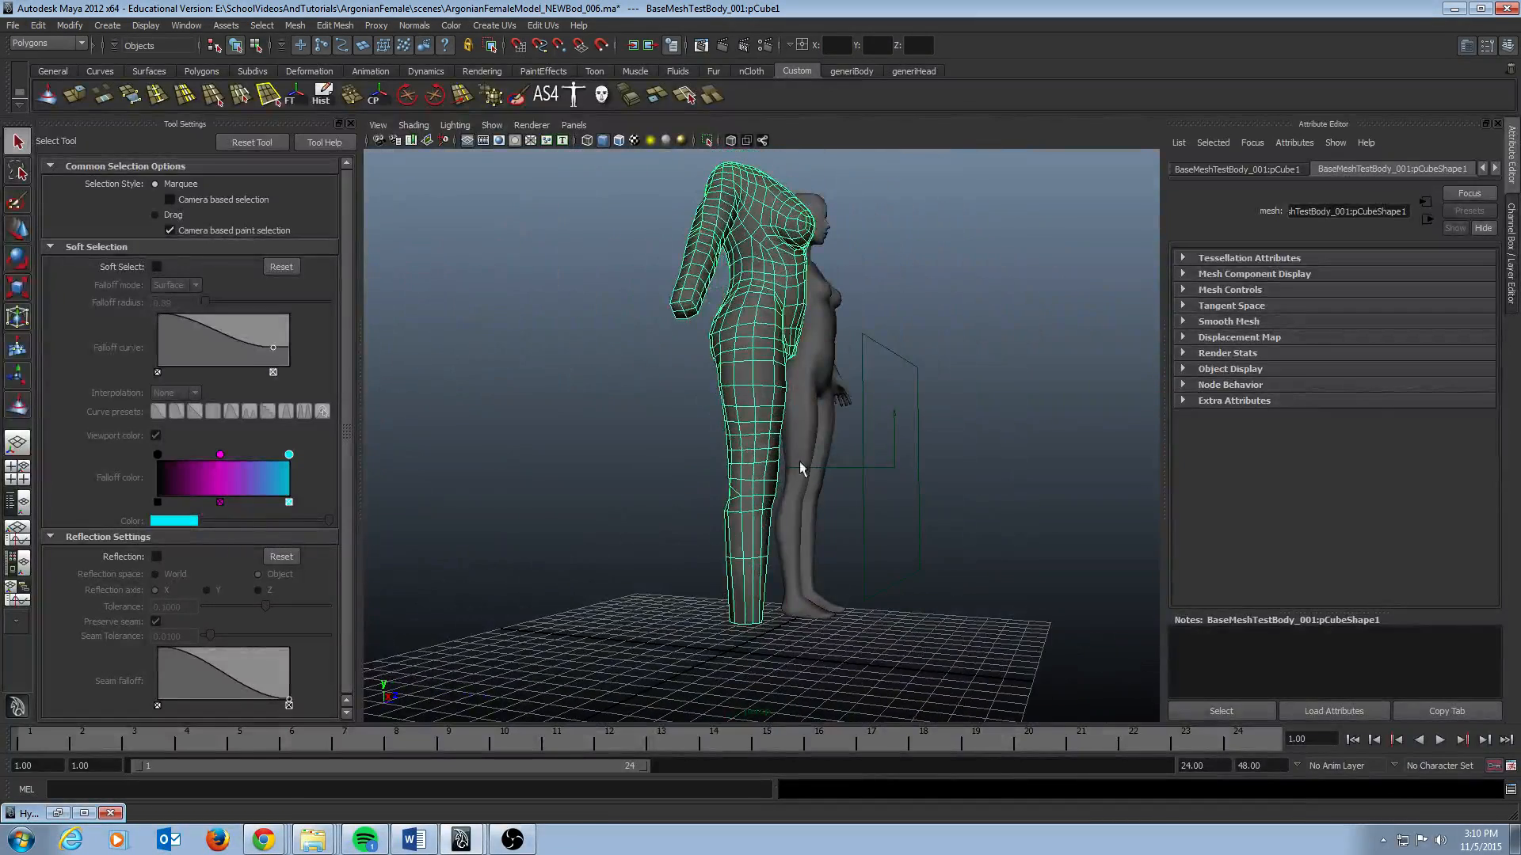
alt+drag(800, 467, 716, 445)
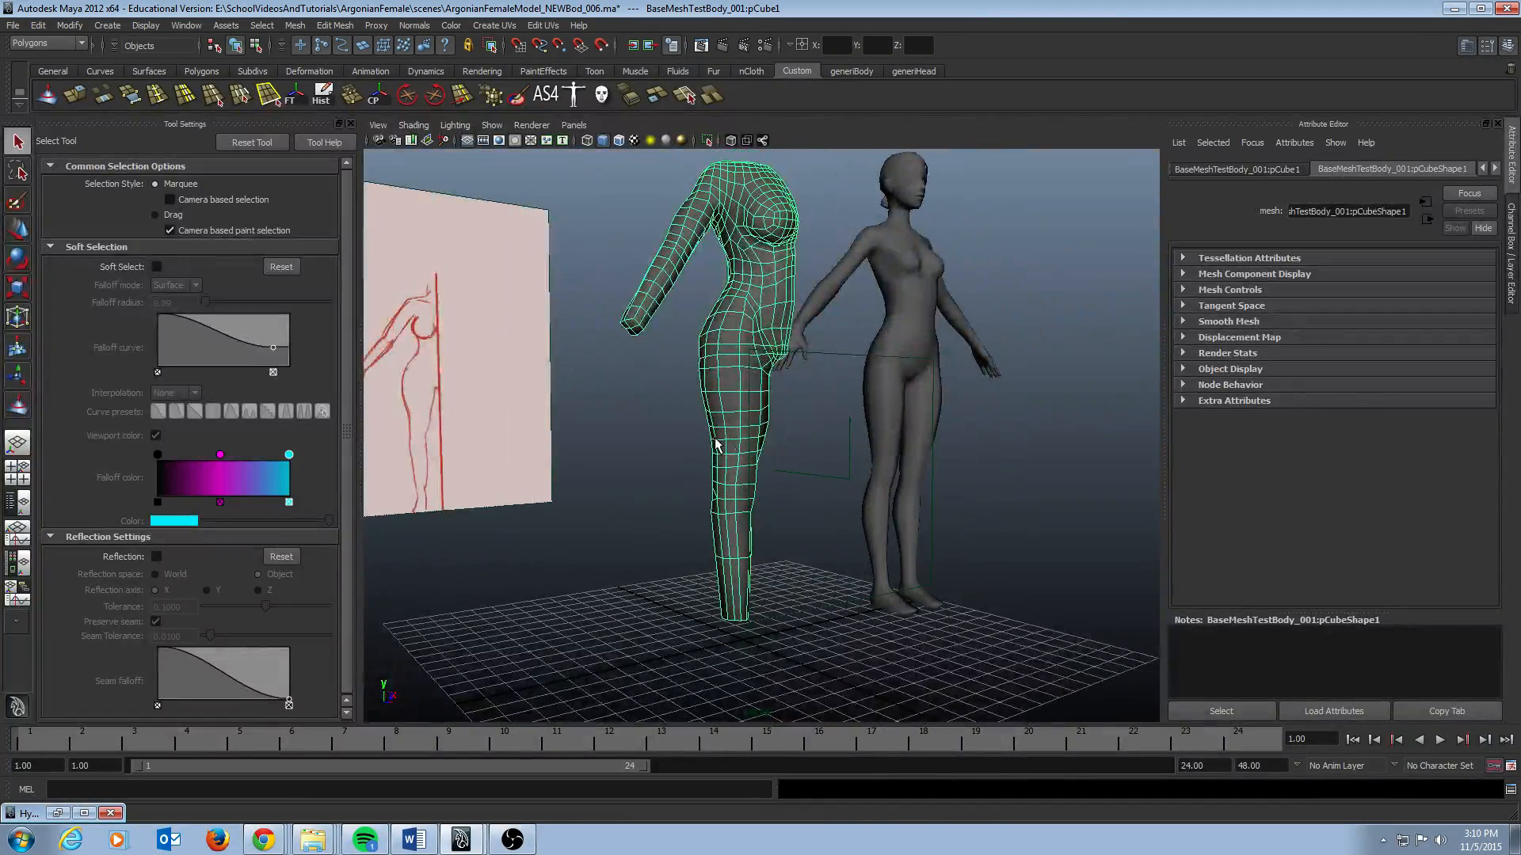